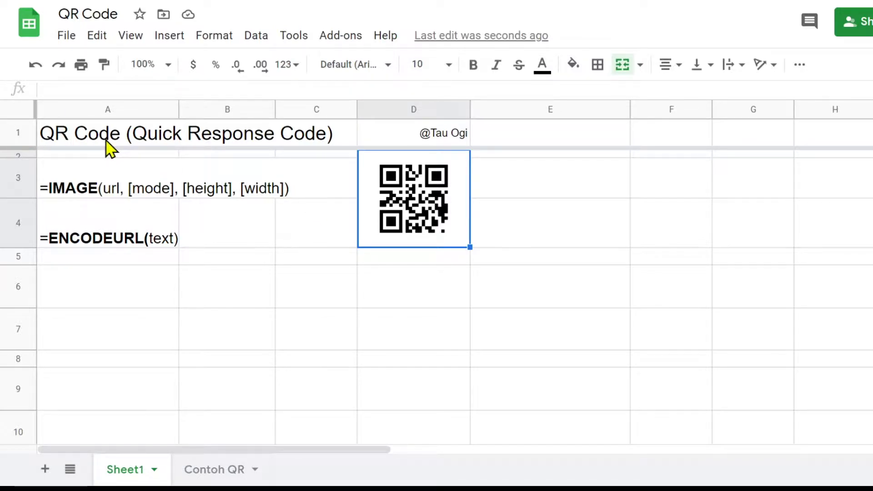
pyautogui.click(443, 144)
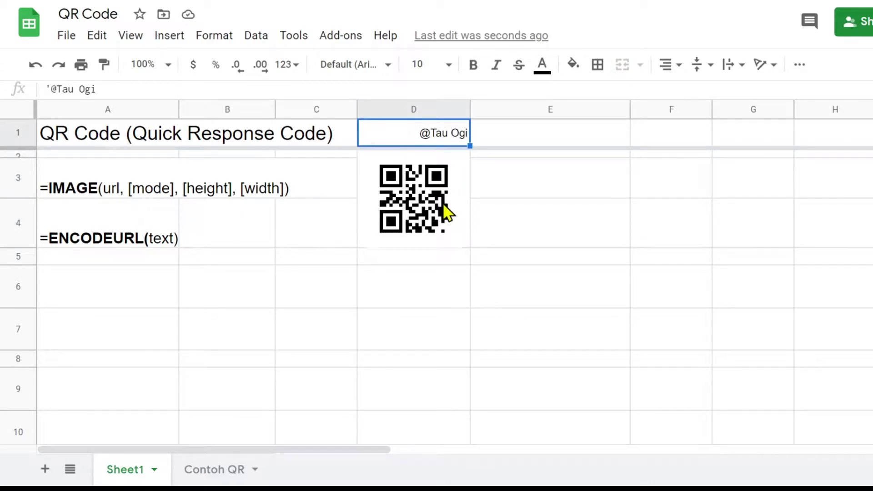
pyautogui.click(399, 210)
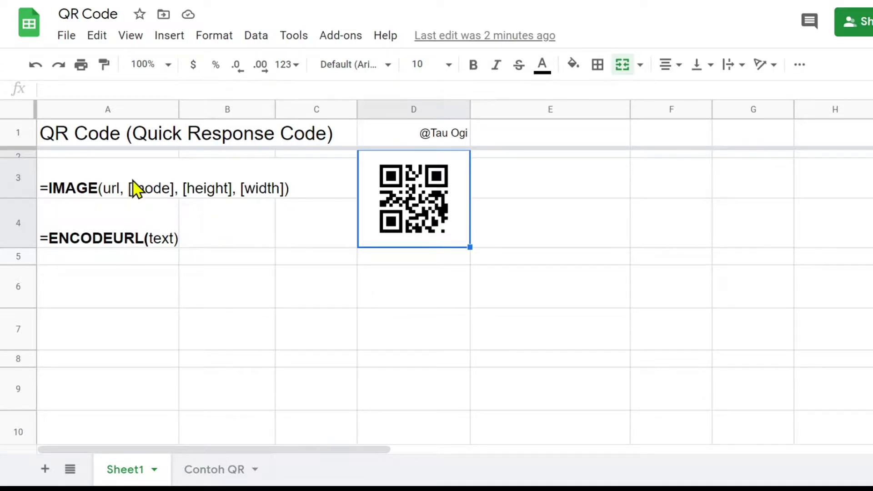
pyautogui.click(77, 195)
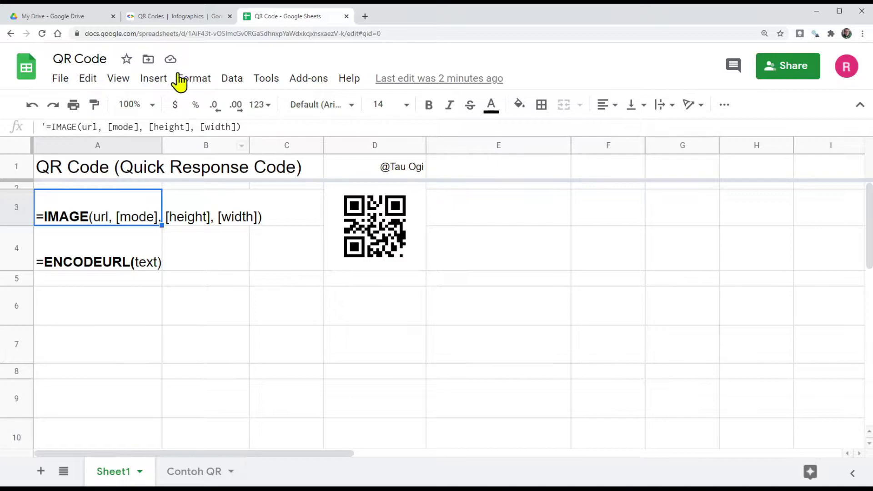
pyautogui.click(176, 18)
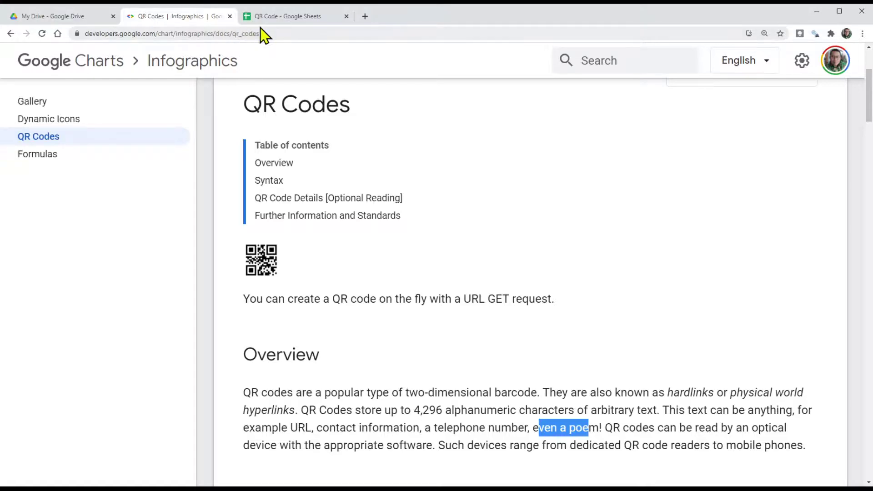
pyautogui.click(268, 18)
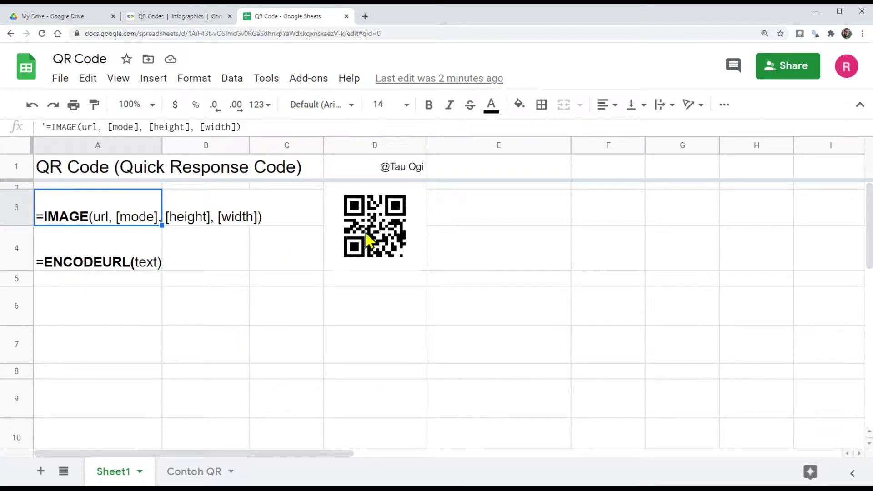
# Read the Overview section of the Google Charts QR Codes documentation, noting the storage capacity and the kinds of text that can be encoded
pyautogui.click(188, 19)
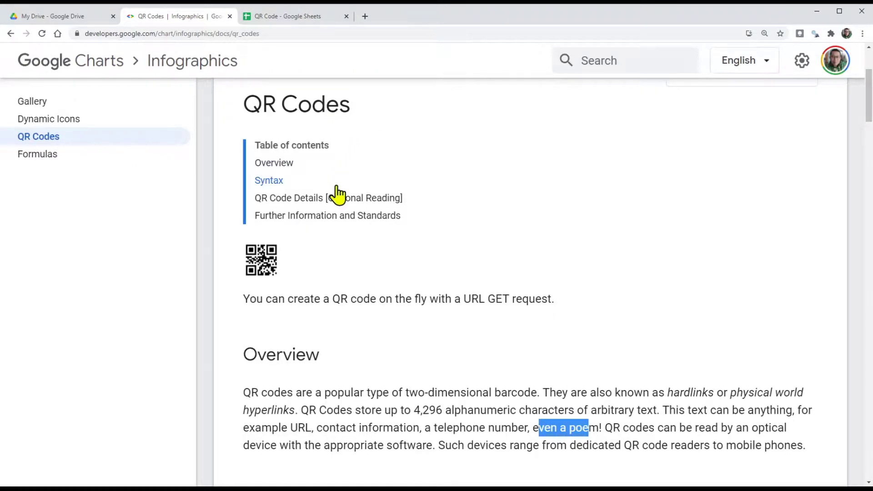
pyautogui.scroll(-2, 351, 229)
pyautogui.scroll(-3, 351, 230)
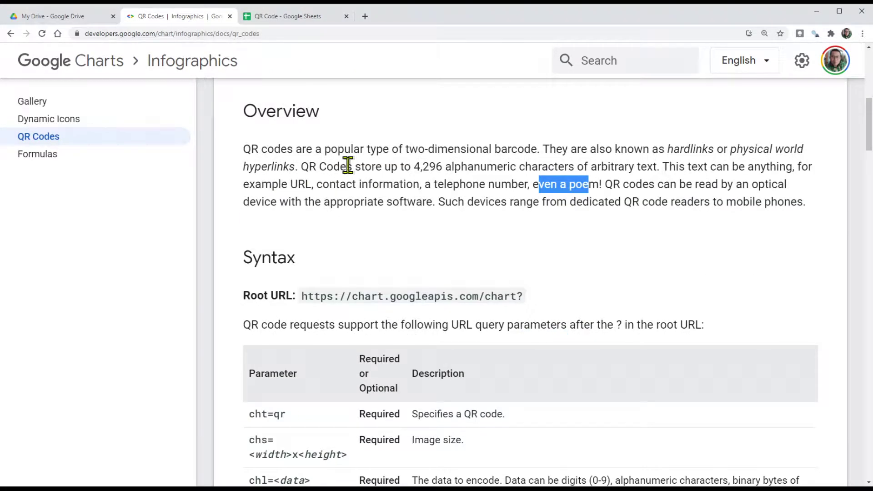
pyautogui.moveTo(355, 167); pyautogui.dragTo(483, 164)
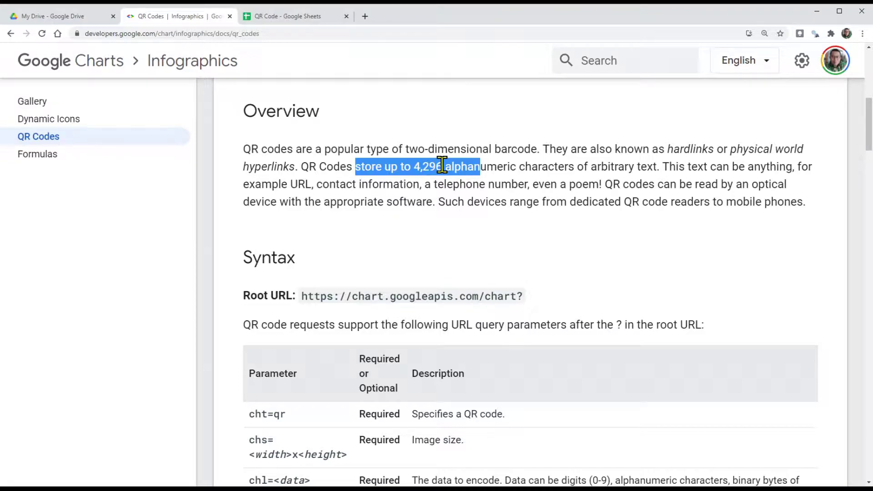
pyautogui.click(497, 167)
pyautogui.moveTo(509, 167); pyautogui.dragTo(552, 172)
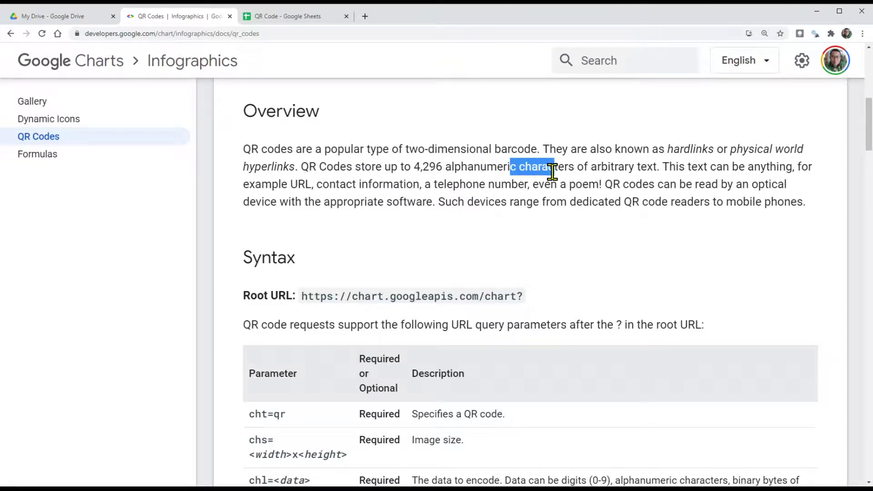
pyautogui.moveTo(723, 167); pyautogui.dragTo(766, 166)
pyautogui.moveTo(255, 184); pyautogui.dragTo(351, 186)
pyautogui.moveTo(444, 184); pyautogui.dragTo(505, 185)
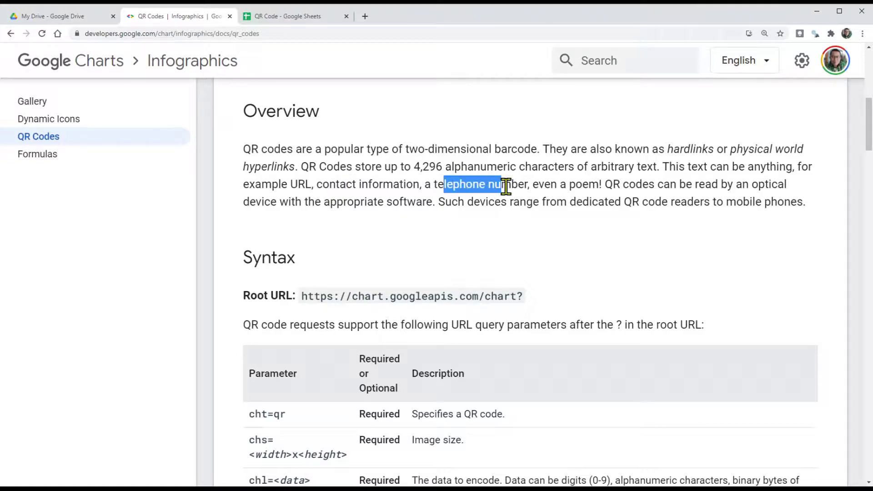
pyautogui.moveTo(568, 184); pyautogui.dragTo(589, 185)
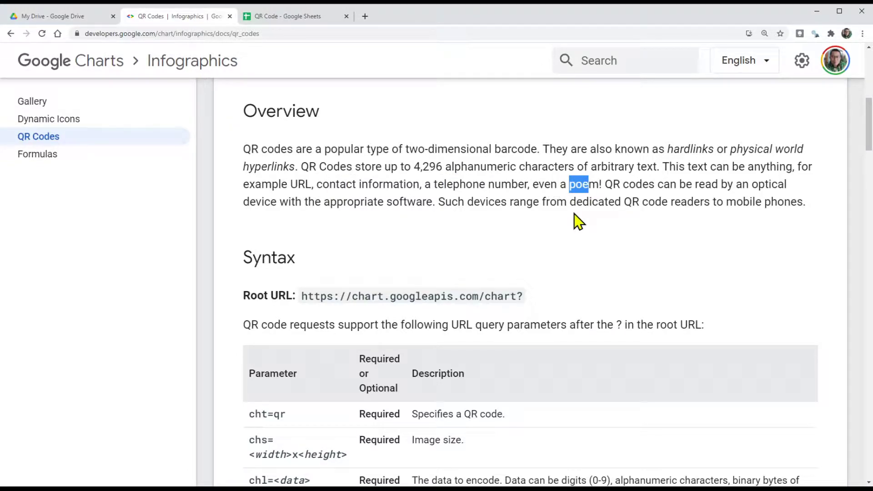
pyautogui.click(567, 187)
pyautogui.moveTo(563, 185); pyautogui.dragTo(583, 187)
pyautogui.scroll(5, 397, 228)
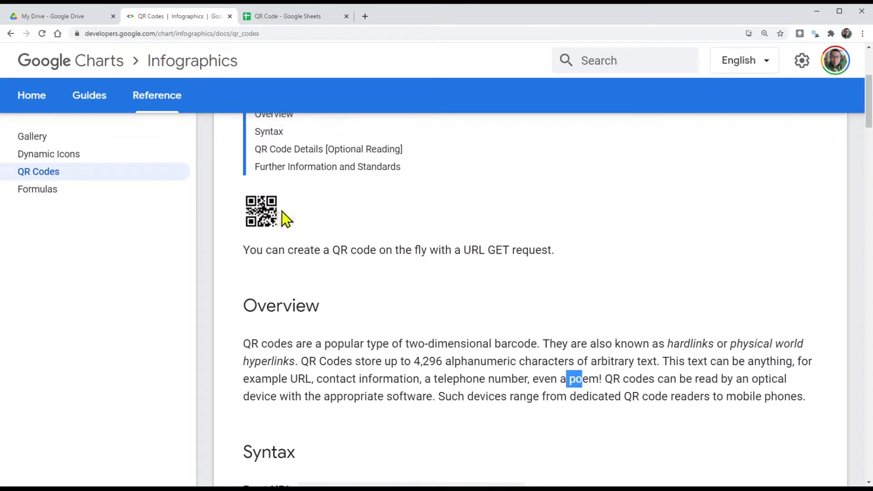
# Examine the Syntax section of the QR Codes documentation, covering the root URL, the required query parameters and the output encoding options
pyautogui.scroll(-3, 387, 291)
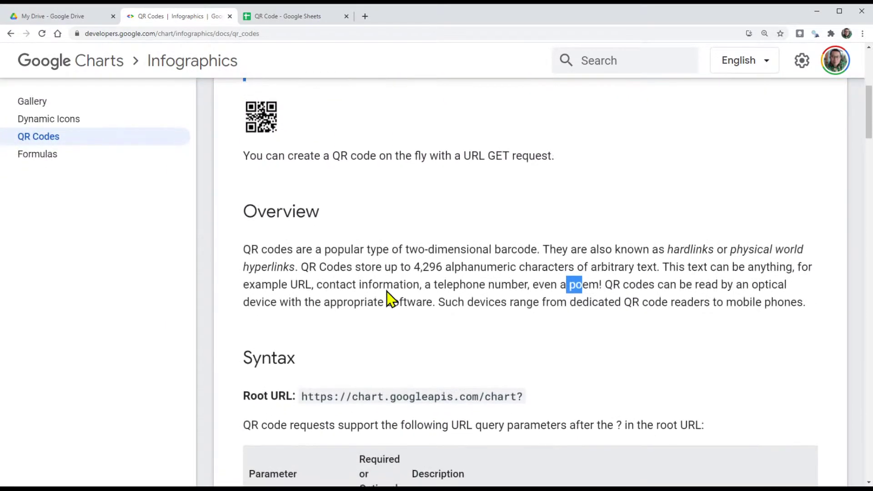
pyautogui.scroll(-3, 389, 298)
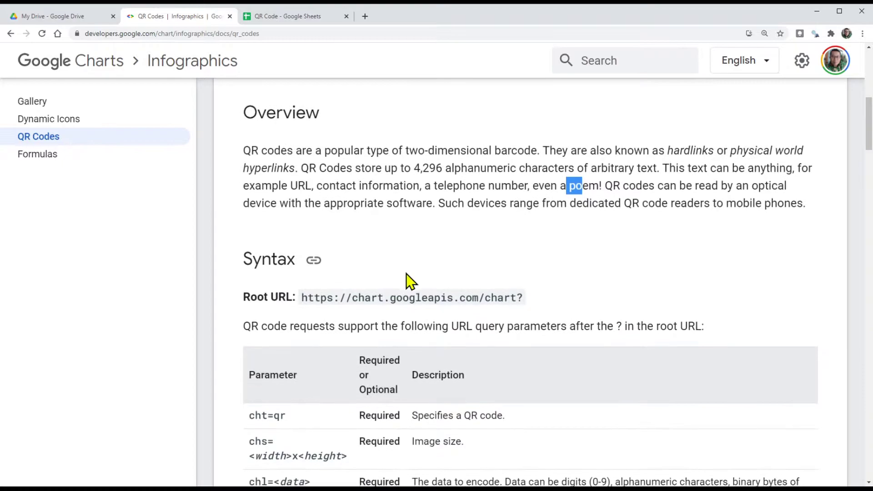
pyautogui.scroll(-1, 412, 262)
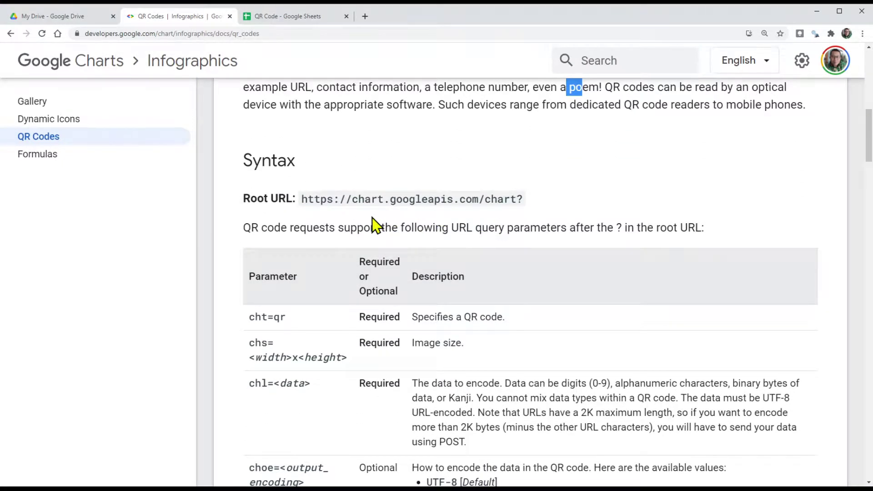
pyautogui.scroll(-2, 380, 179)
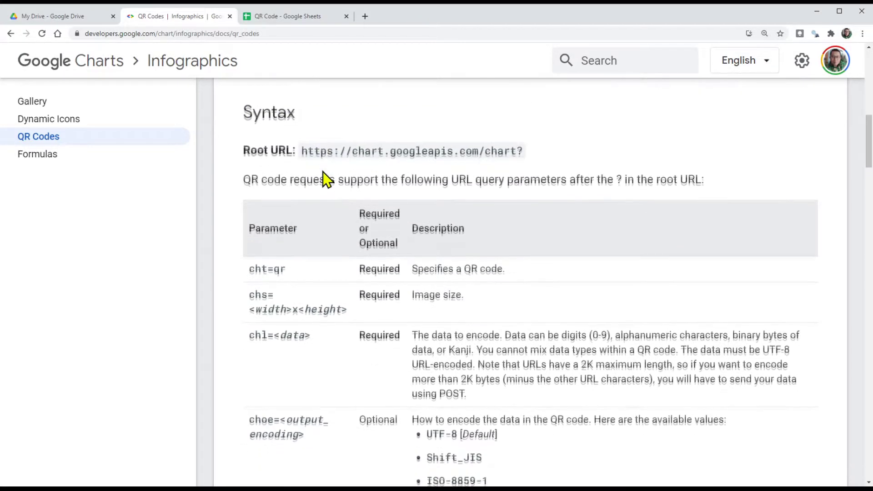
pyautogui.moveTo(301, 102); pyautogui.dragTo(538, 109)
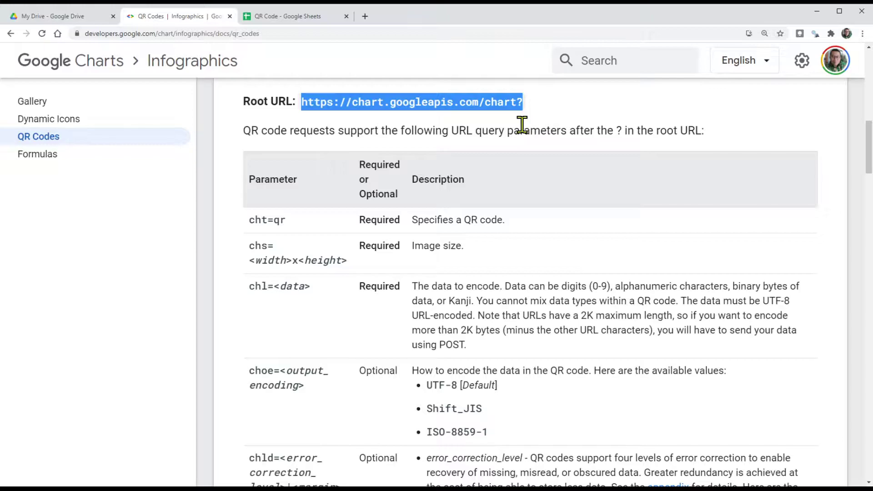
pyautogui.click(574, 131)
pyautogui.moveTo(574, 131); pyautogui.dragTo(626, 132)
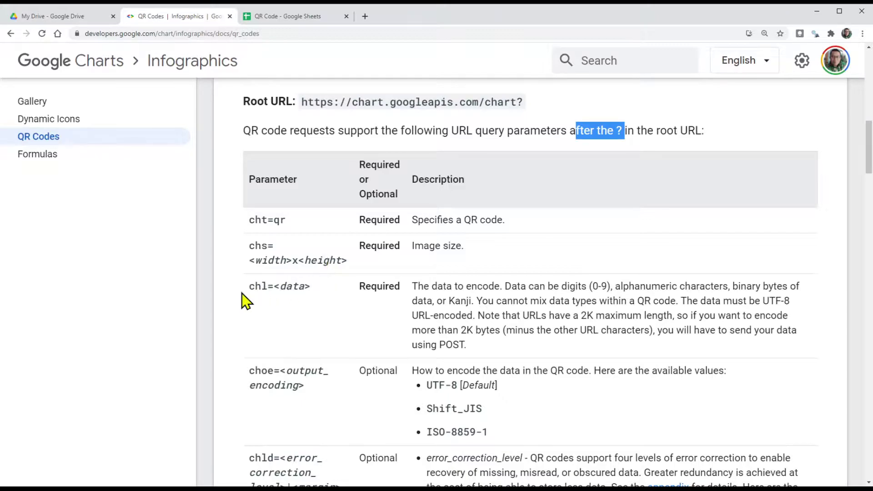
pyautogui.scroll(-1, 362, 331)
pyautogui.moveTo(426, 288); pyautogui.dragTo(468, 290)
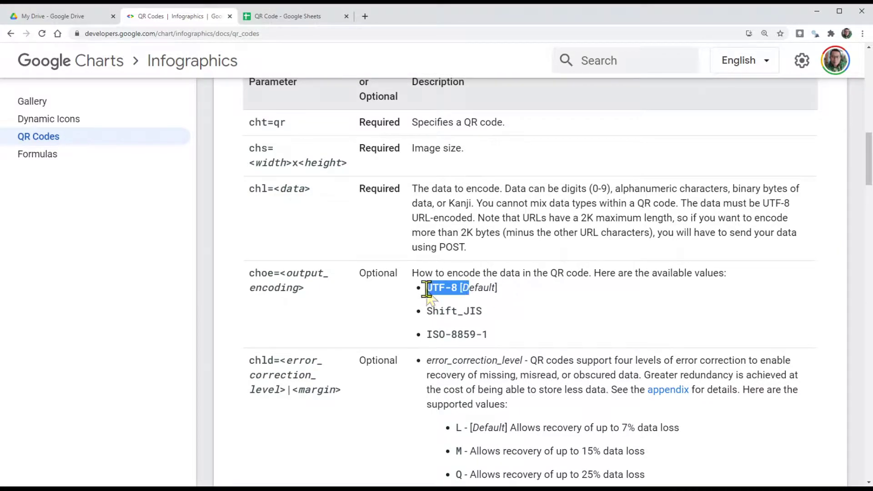
pyautogui.scroll(3, 408, 300)
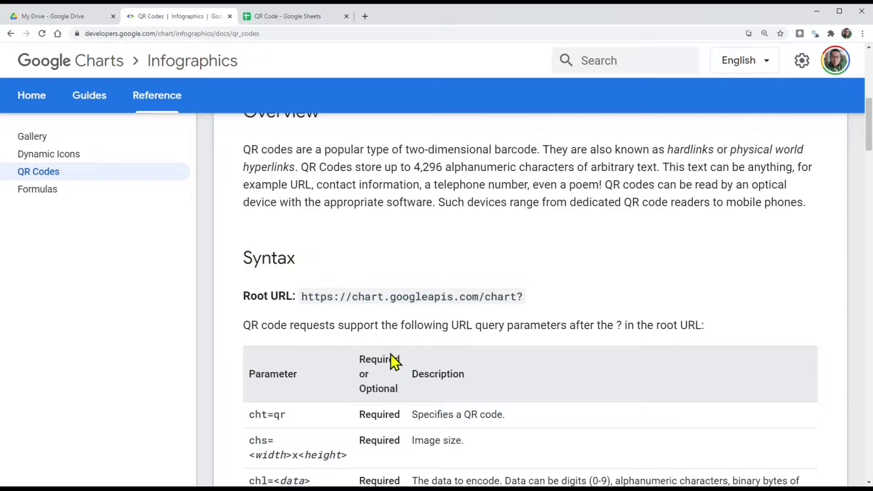
# Return to the QR Code spreadsheet and review the syntax notes and parameter table further down Sheet1
pyautogui.click(277, 17)
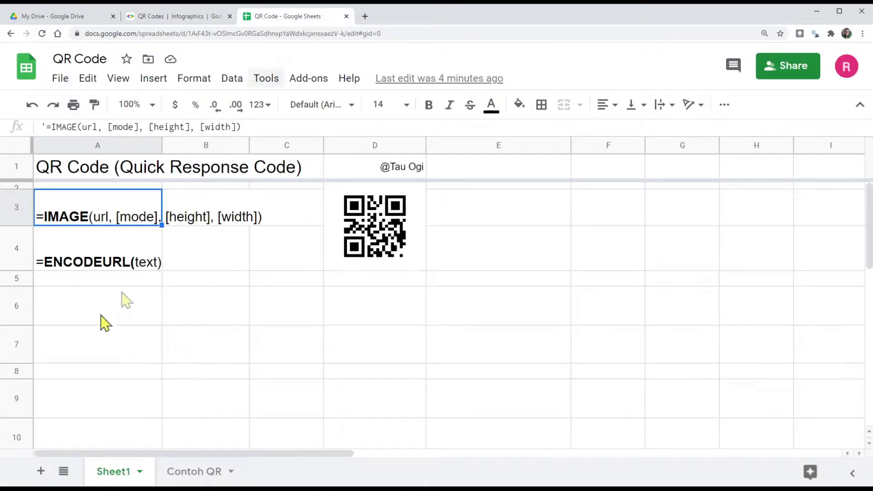
pyautogui.scroll(-5, 141, 375)
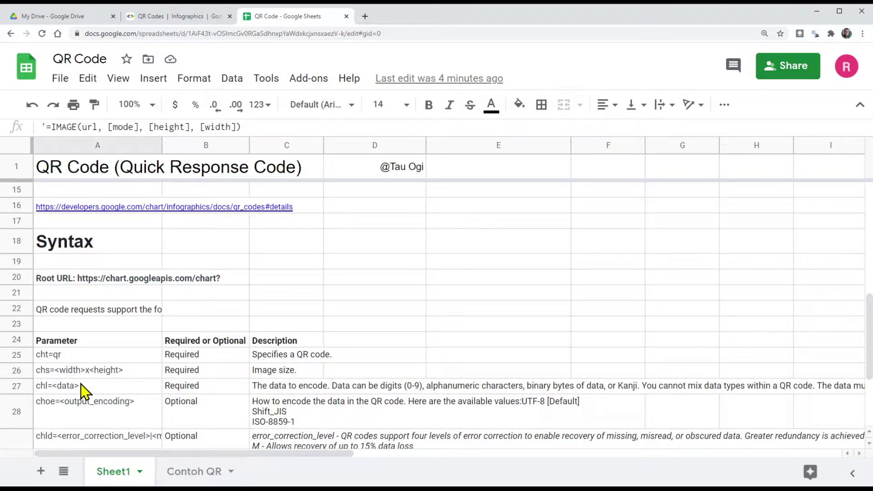
pyautogui.scroll(-3, 82, 386)
pyautogui.scroll(3, 84, 391)
pyautogui.scroll(2, 113, 307)
pyautogui.scroll(5, 133, 233)
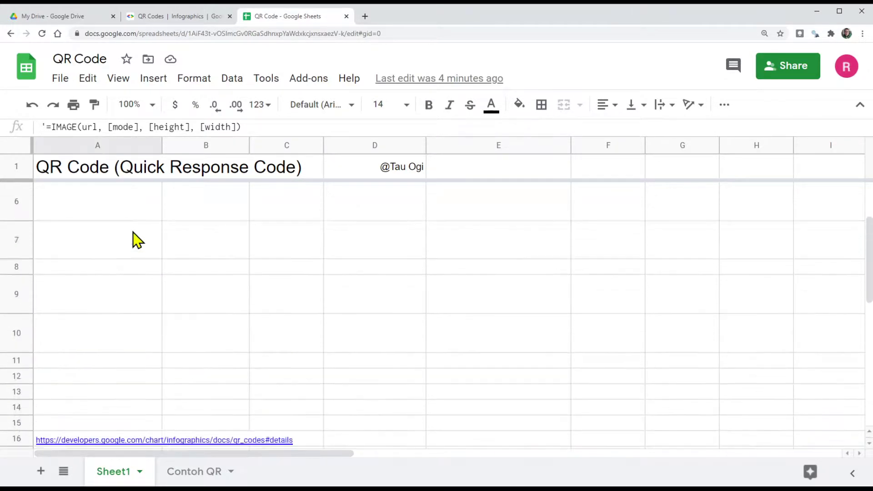
pyautogui.click(139, 303)
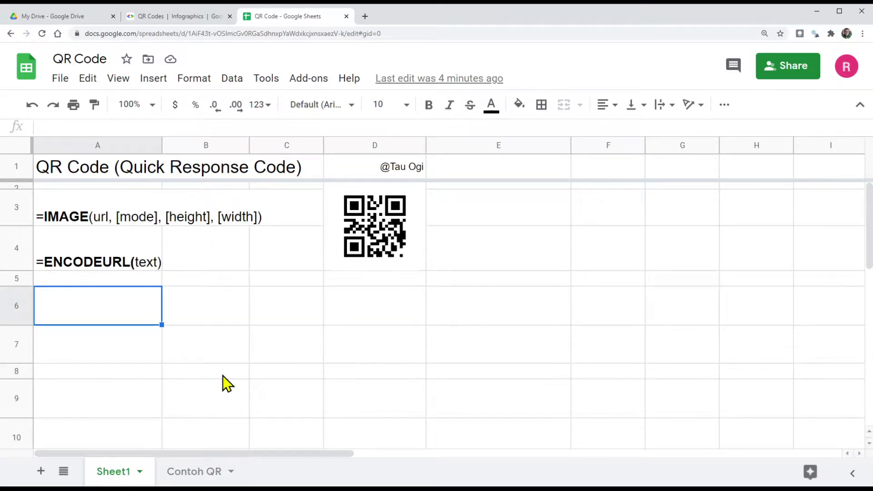
pyautogui.write('=')
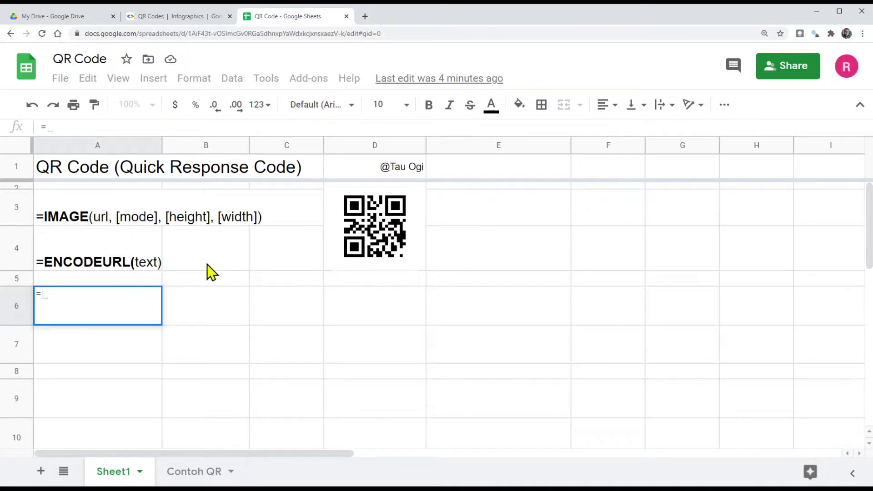
pyautogui.write('imag')
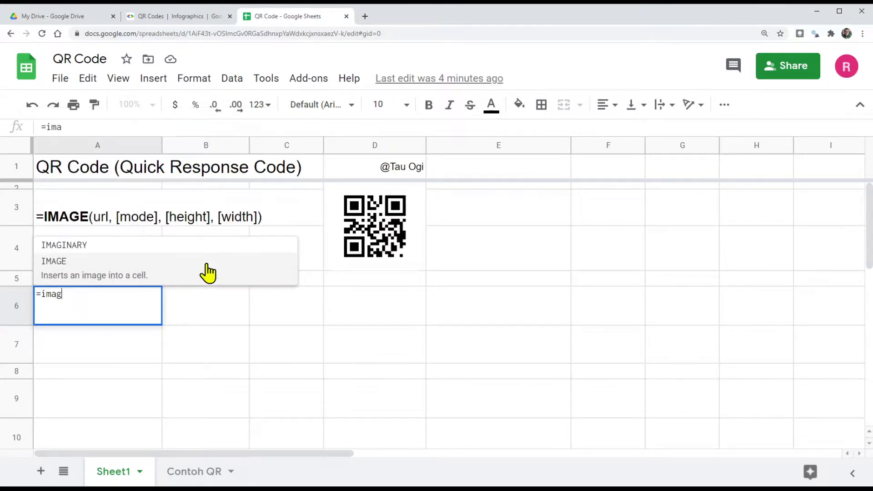
pyautogui.click(209, 272)
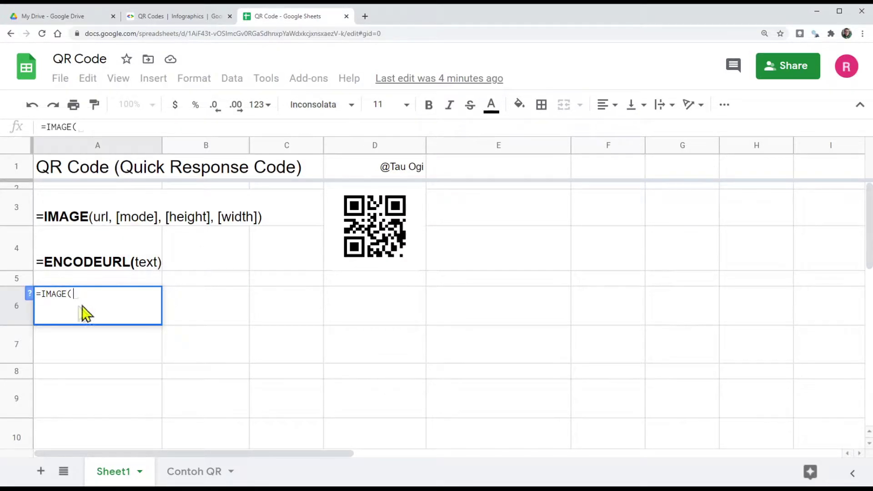
pyautogui.click(29, 293)
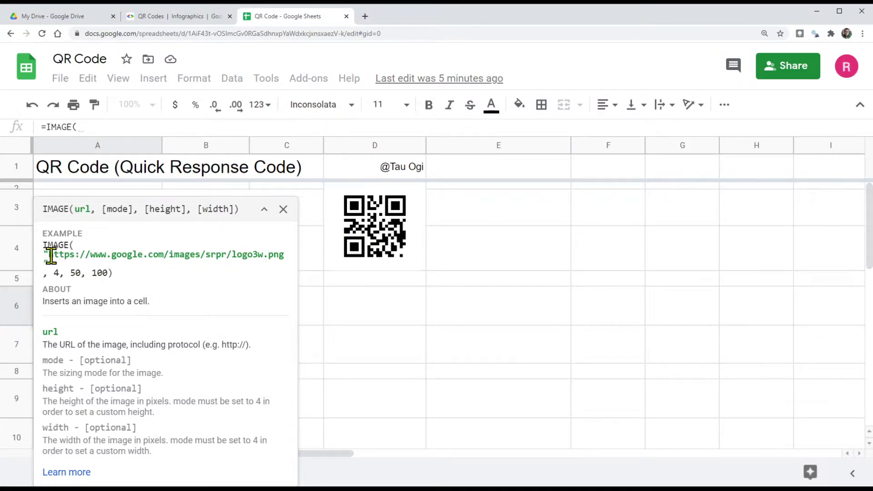
pyautogui.moveTo(44, 254); pyautogui.dragTo(283, 259)
pyautogui.hotkey('ctrl', 'c')
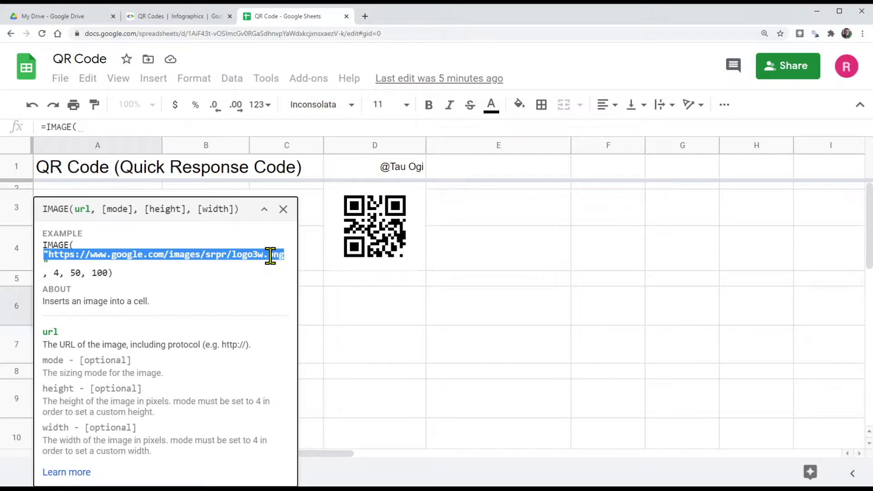
pyautogui.click(270, 255)
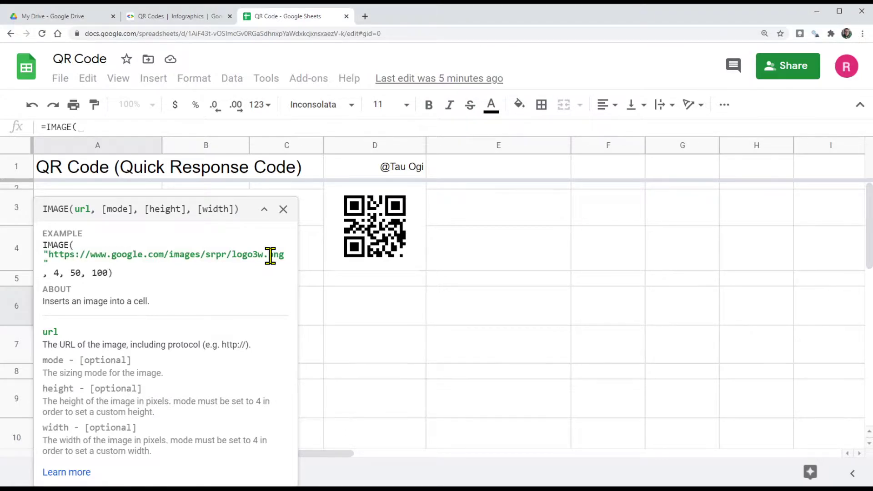
pyautogui.click(284, 209)
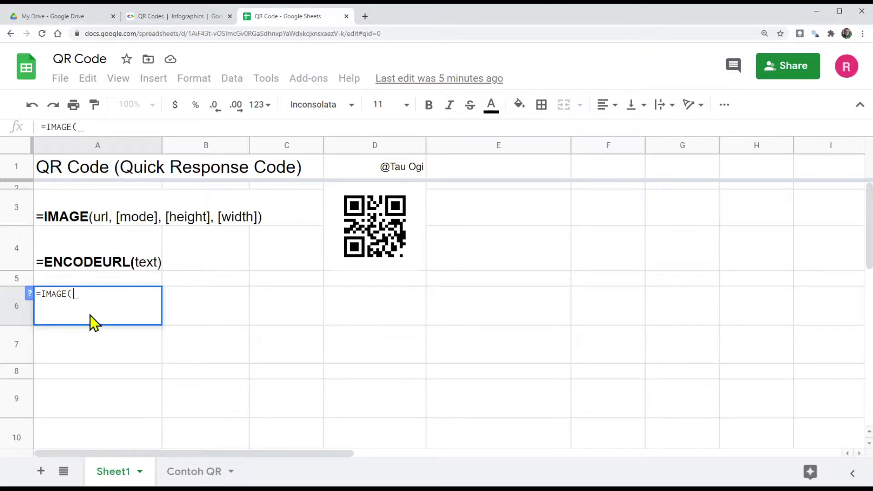
pyautogui.hotkey('ctrl', 'v')
# Complete the IMAGE formula in cell A6 with mode 4, height 50 and width 100, and enter it
pyautogui.write(',')
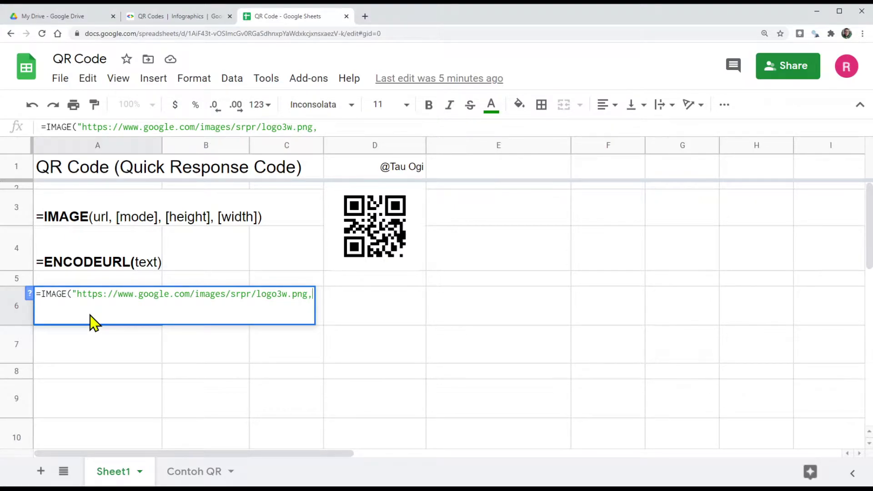
pyautogui.write('4,50')
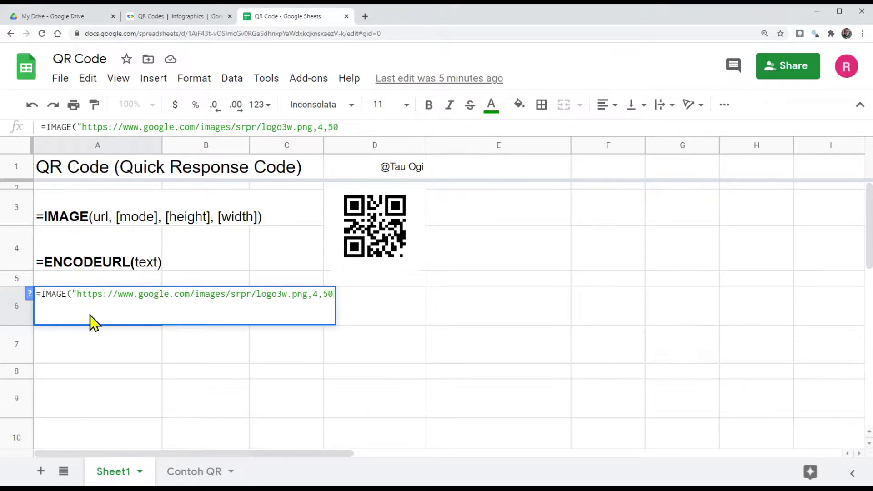
pyautogui.write(',')
pyautogui.click(29, 293)
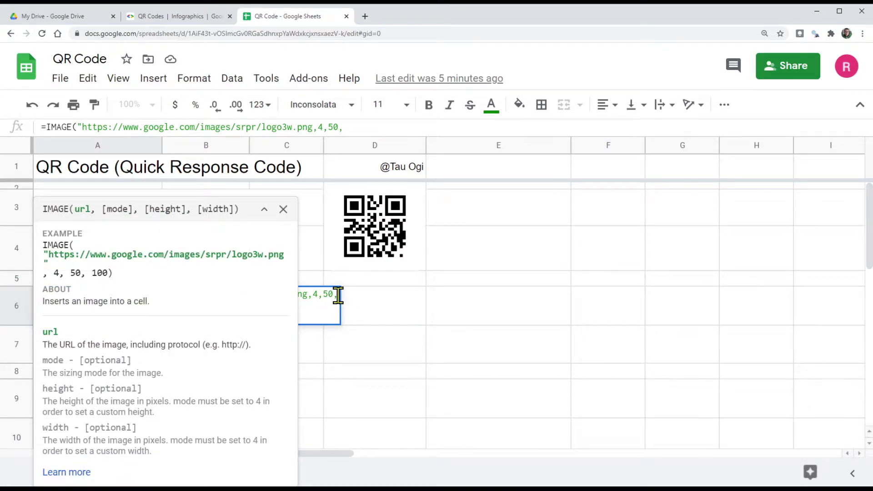
pyautogui.write('100)')
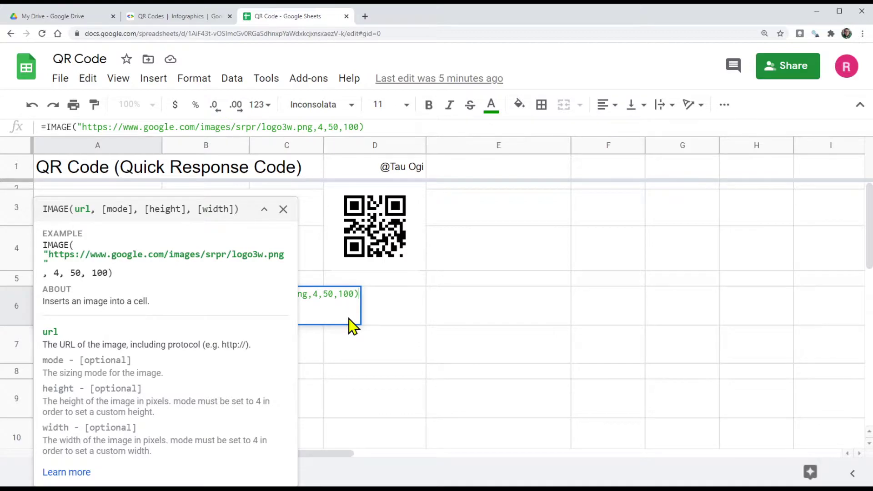
pyautogui.click(284, 210)
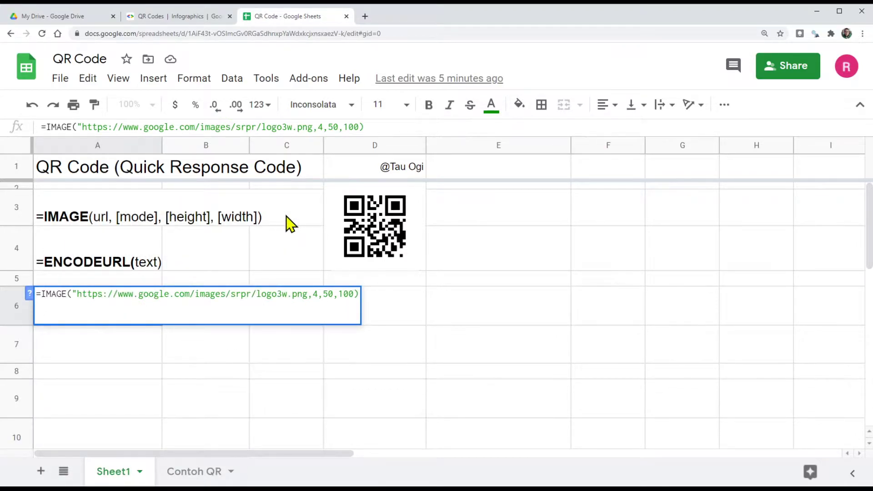
pyautogui.press('Return')
pyautogui.click(91, 304)
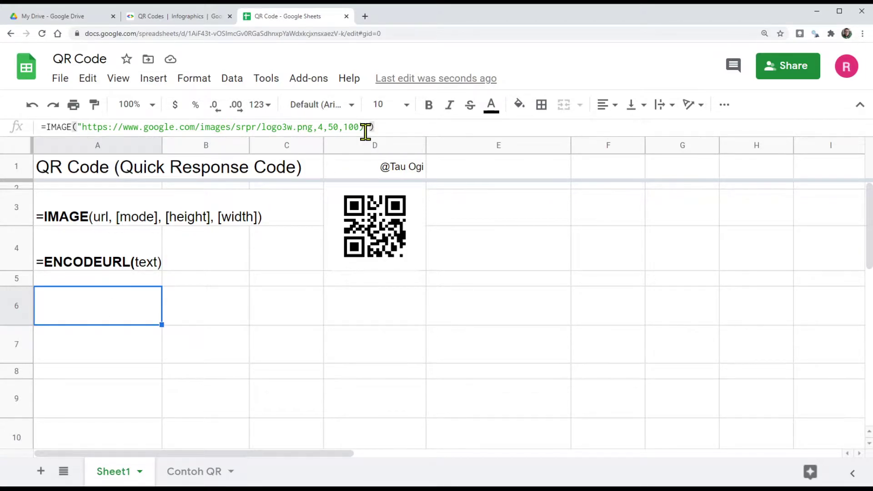
pyautogui.click(313, 127)
pyautogui.write('"')
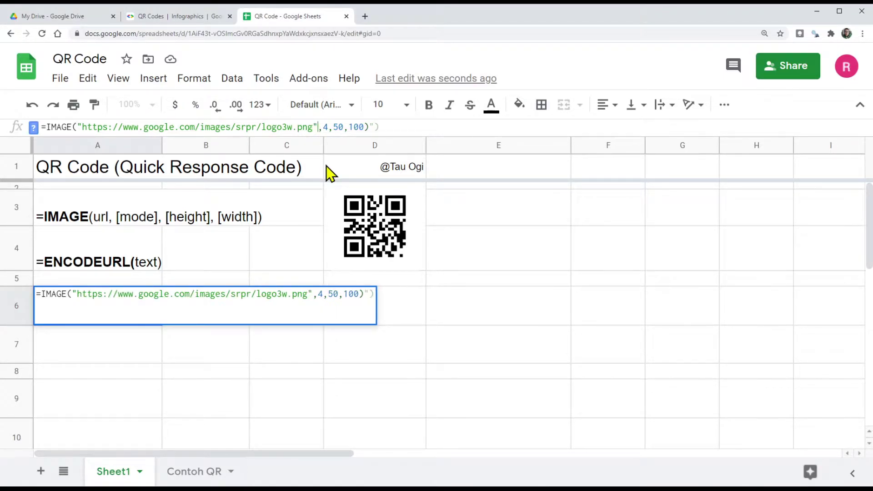
pyautogui.click(387, 123)
pyautogui.press('BackSpace')
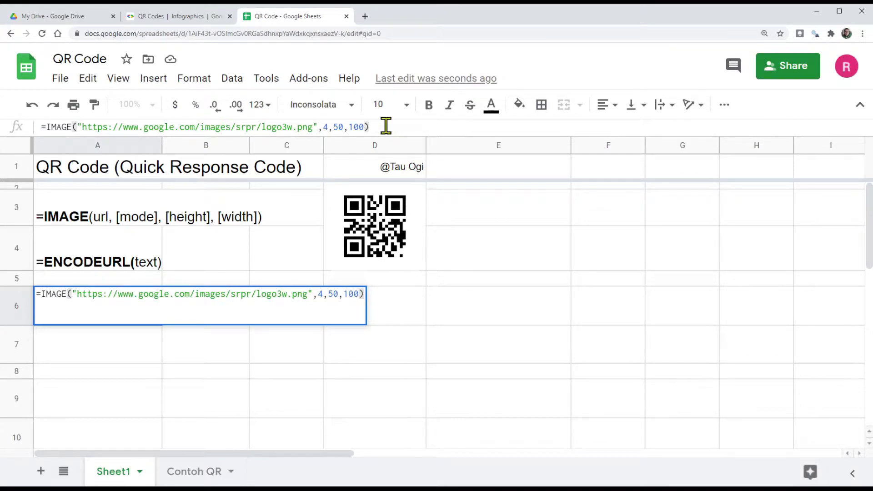
pyautogui.press('Return')
# Copy the logo image in cell A6 and paste it into cell A7 as values only
pyautogui.click(119, 322)
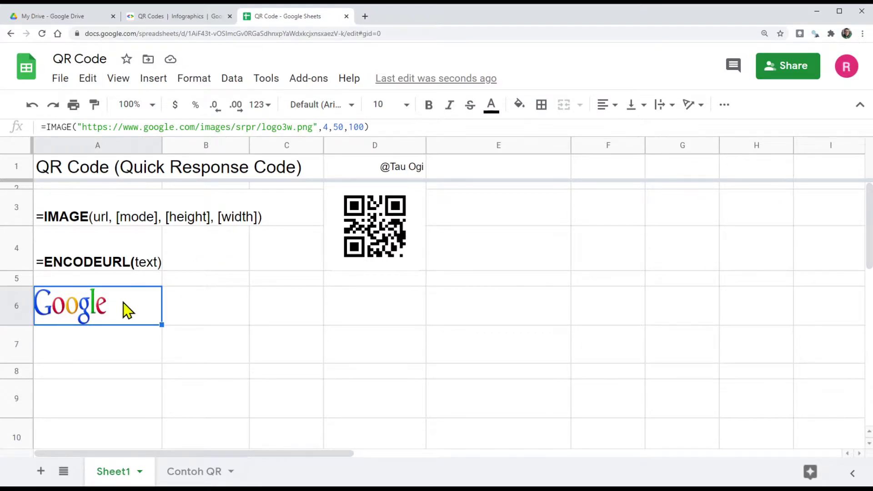
pyautogui.rightClick(86, 313)
pyautogui.click(134, 123)
pyautogui.click(83, 347)
pyautogui.rightClick(83, 347)
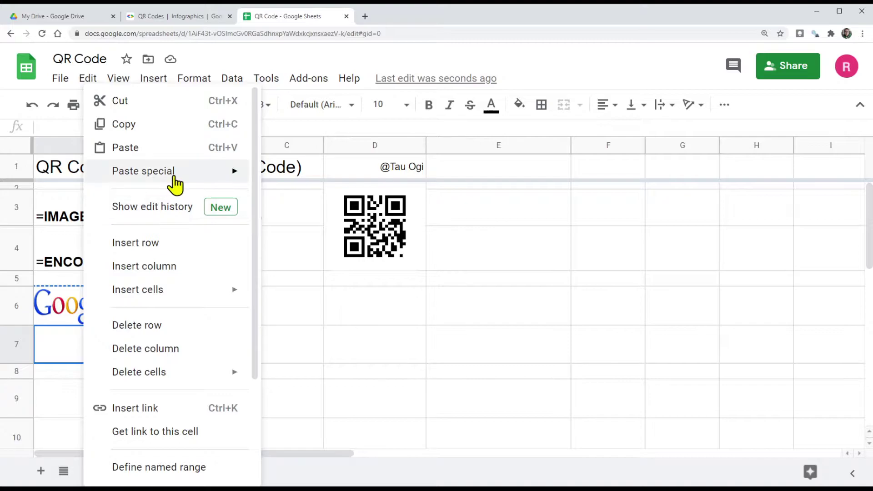
pyautogui.moveTo(175, 182)
pyautogui.click(325, 177)
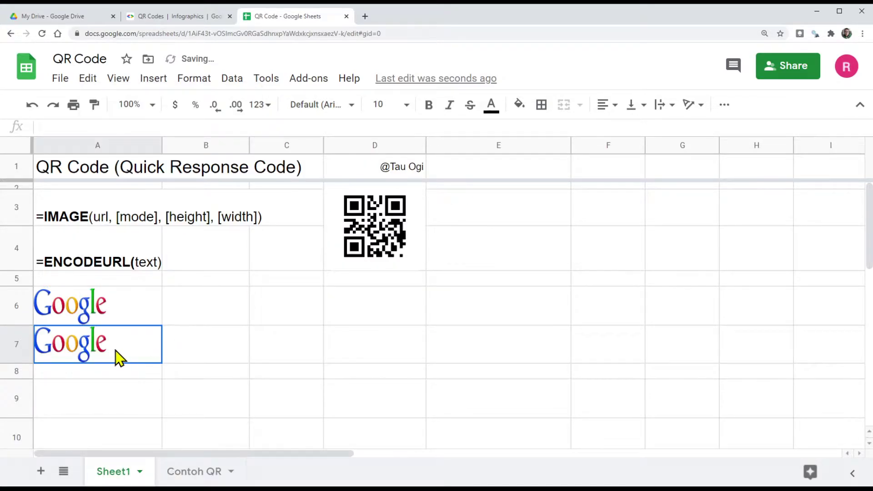
# Compare the underlying contents of image cells A6 and A7 and the merged QR code cell in column D
pyautogui.click(109, 314)
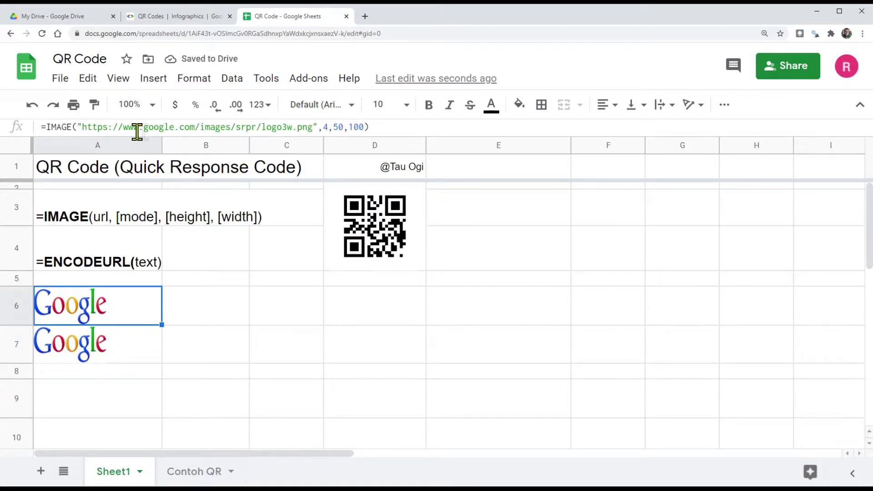
pyautogui.click(89, 356)
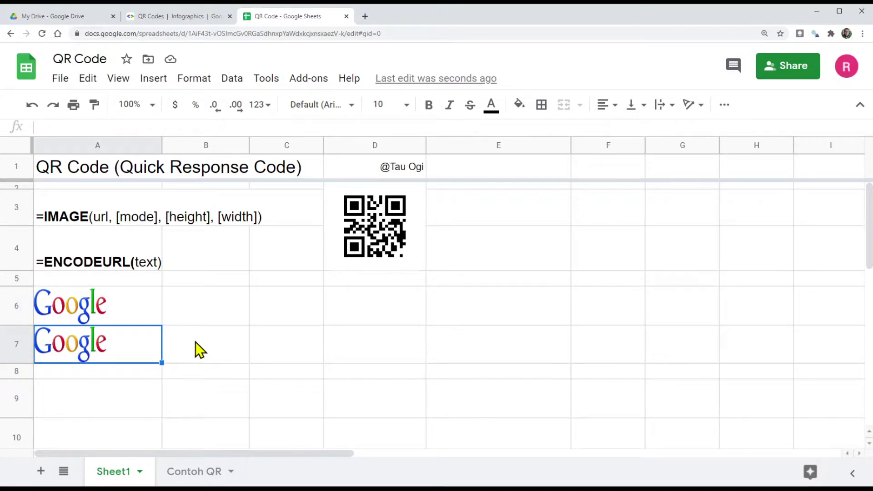
pyautogui.click(372, 232)
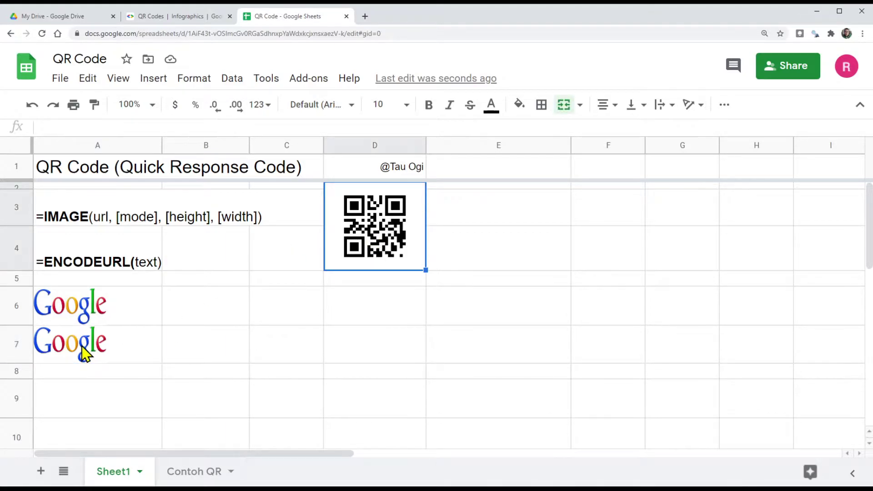
pyautogui.scroll(-6, 82, 346)
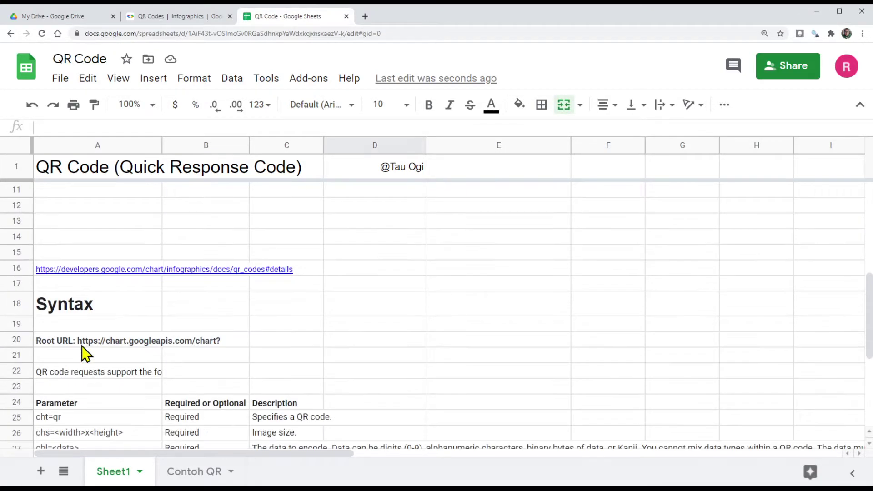
pyautogui.scroll(-3, 84, 352)
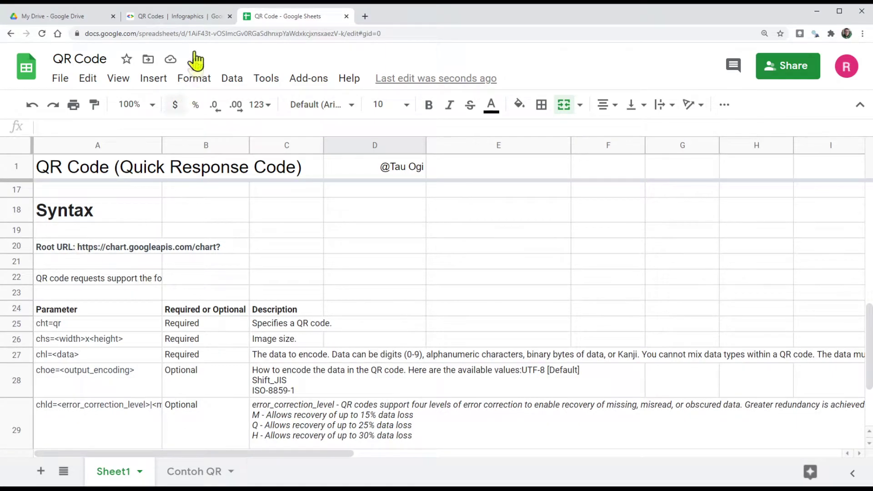
pyautogui.click(183, 15)
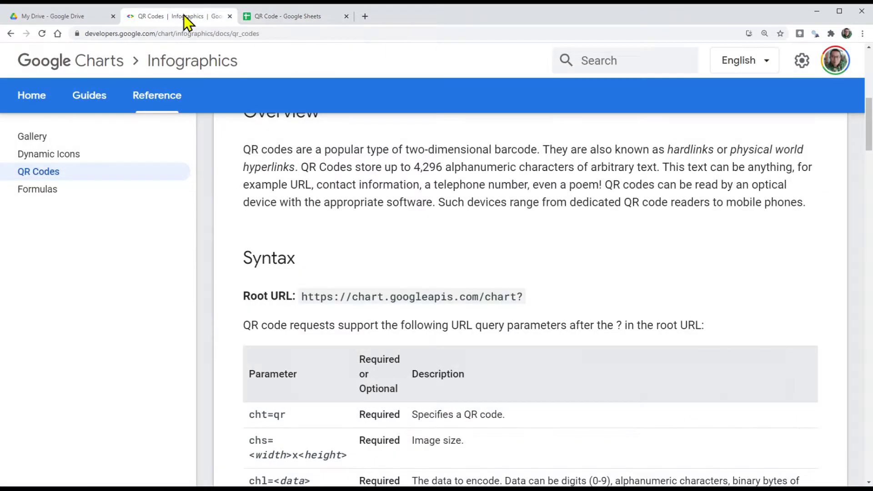
pyautogui.click(280, 15)
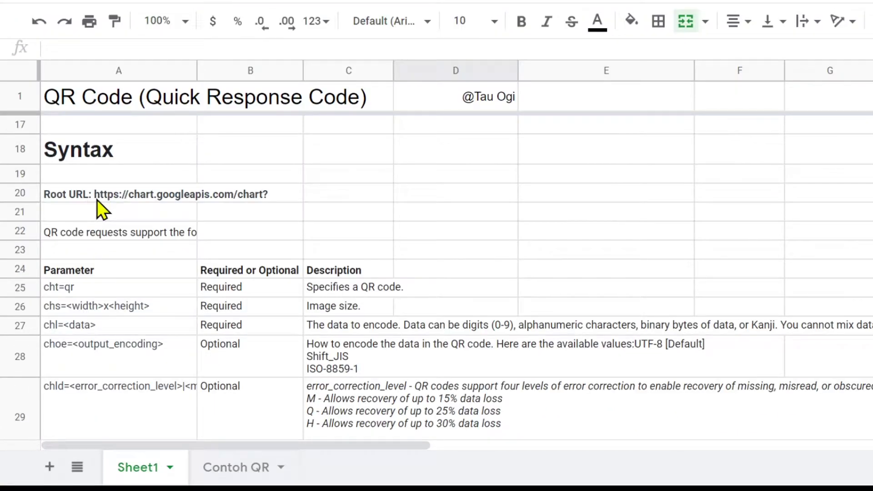
pyautogui.click(97, 200)
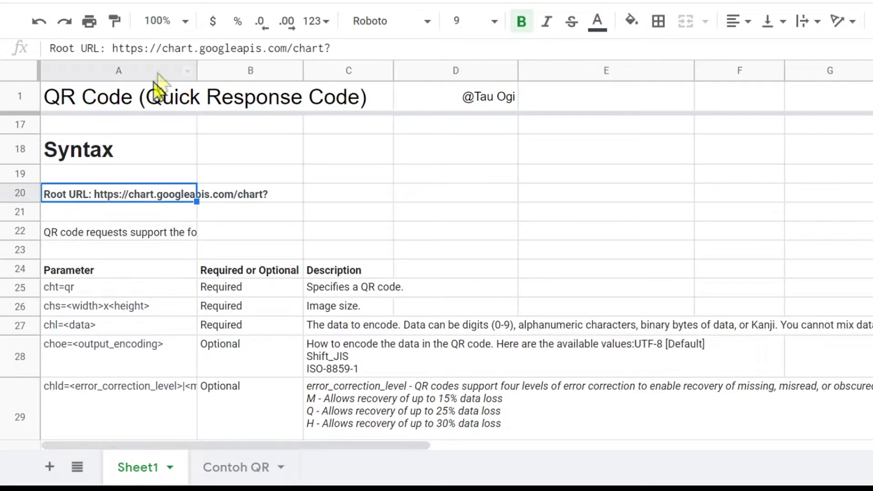
pyautogui.moveTo(113, 48); pyautogui.dragTo(333, 57)
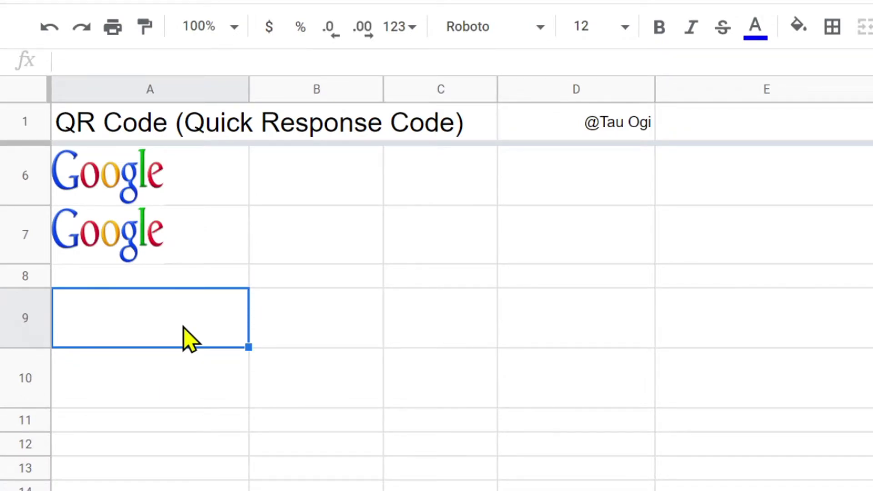
pyautogui.hotkey('ctrl', 'v')
pyautogui.click(471, 338)
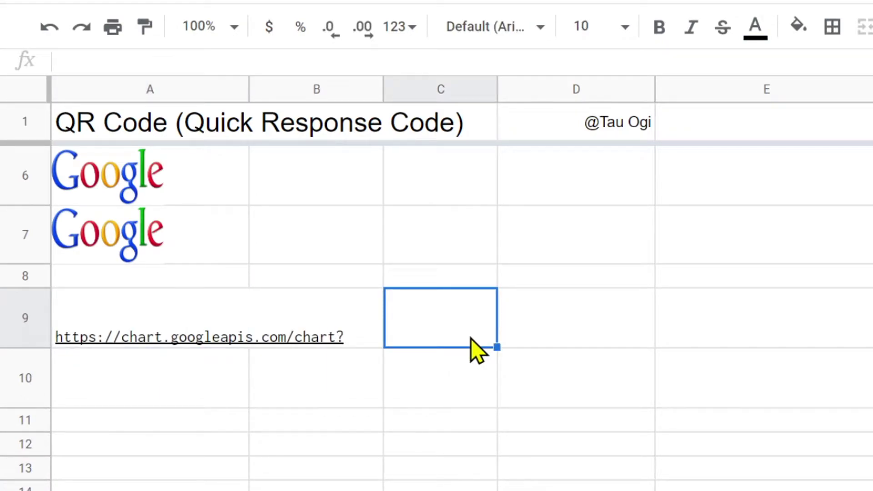
# Reduce the height of row 9 and select the root URL in cell A9
pyautogui.click(126, 334)
pyautogui.moveTo(18, 344); pyautogui.dragTo(16, 322)
pyautogui.click(586, 312)
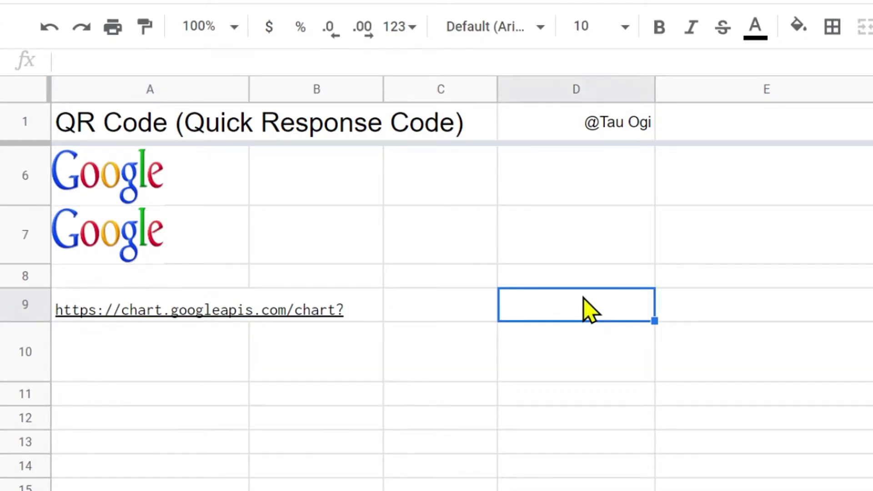
pyautogui.click(113, 310)
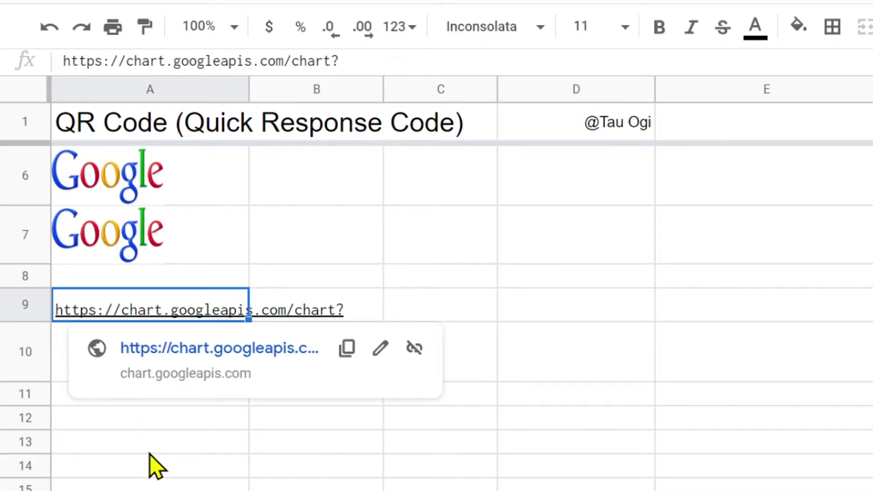
# Check the Syntax section of the QR Codes documentation for how query parameters follow the question mark in the root URL
pyautogui.scroll(-5, 152, 467)
pyautogui.scroll(-3, 155, 466)
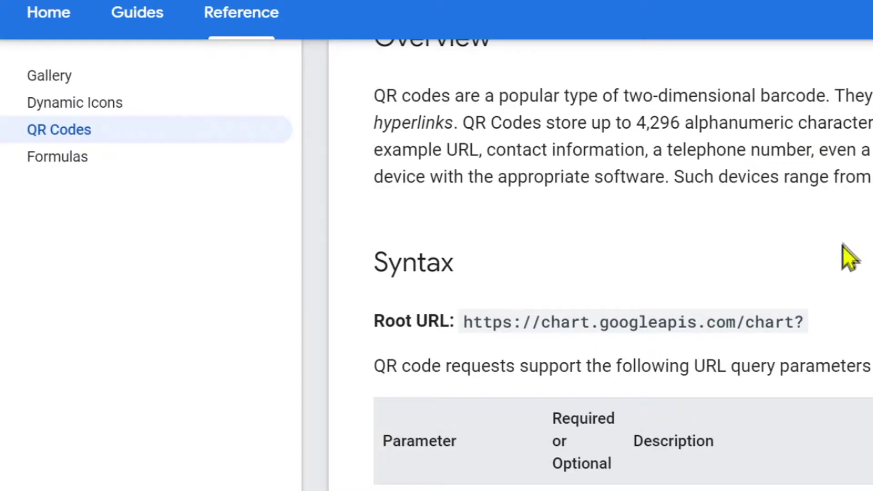
pyautogui.scroll(3, 843, 246)
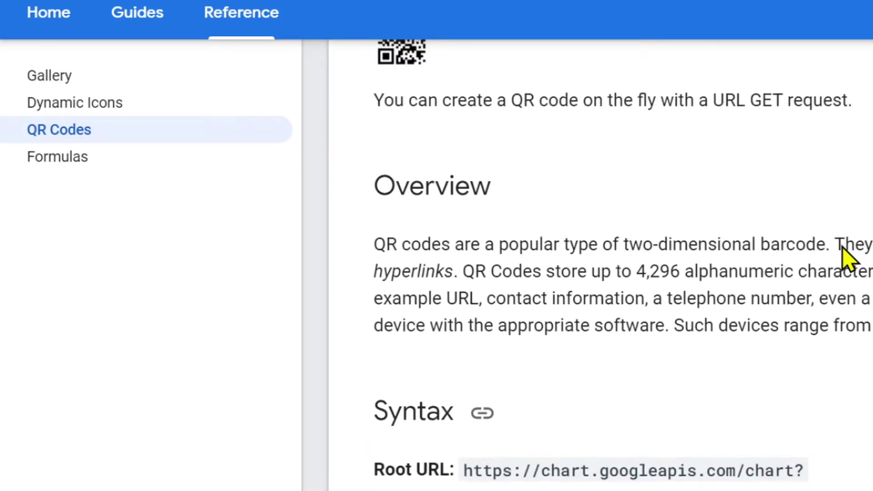
pyautogui.scroll(-3, 842, 246)
pyautogui.scroll(-2, 841, 245)
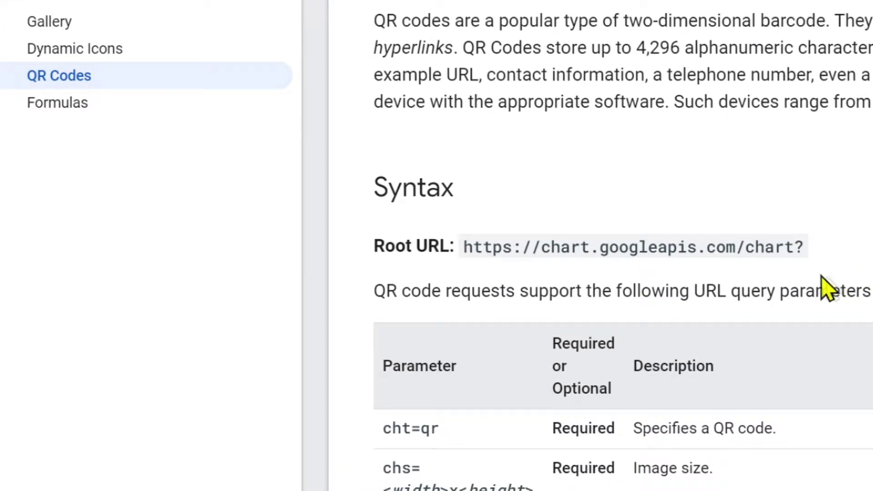
pyautogui.moveTo(794, 247); pyautogui.dragTo(809, 250)
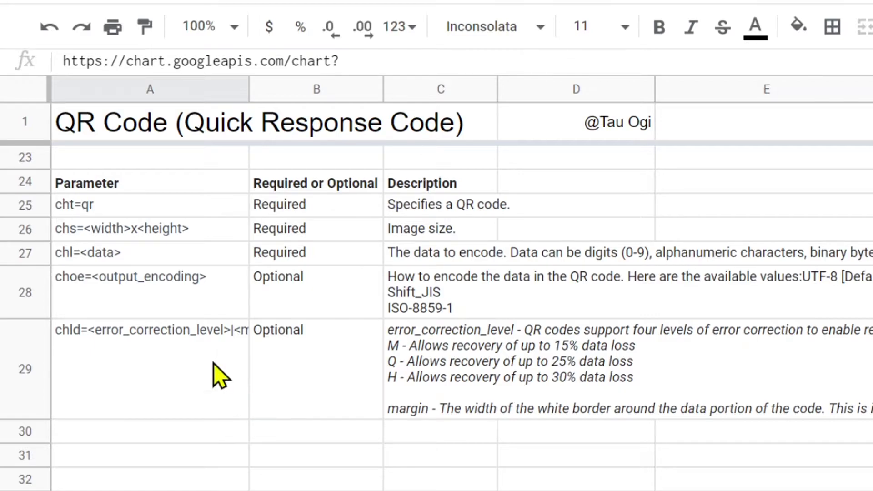
# Color the three required parameters cht=qr, chs=<width>x<height> and chl=<data> in cells A25 to A27 red
pyautogui.click(92, 211)
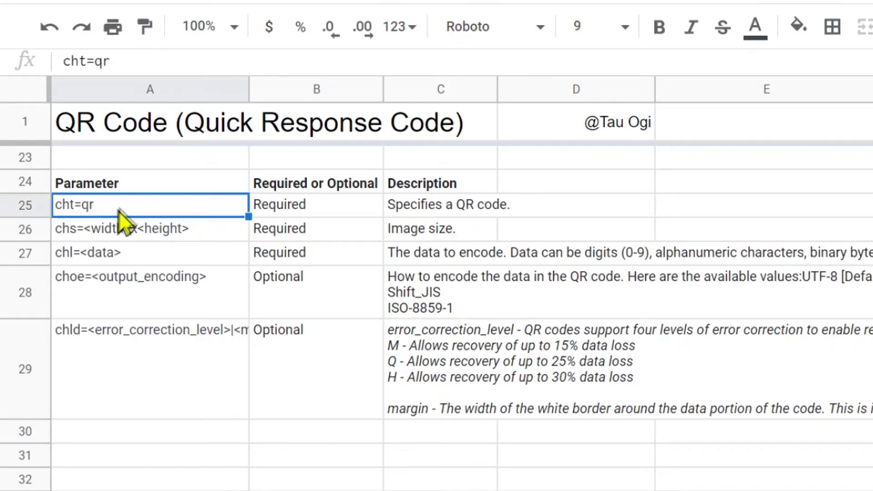
pyautogui.click(756, 31)
pyautogui.click(790, 131)
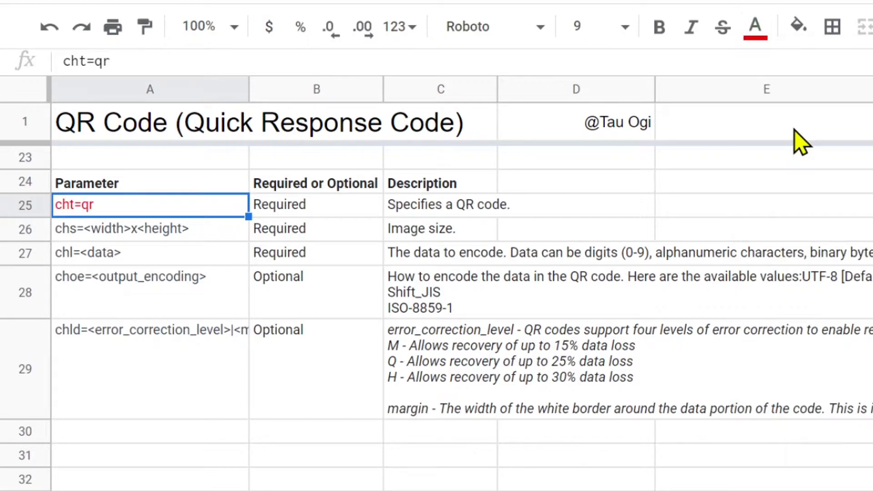
pyautogui.click(110, 238)
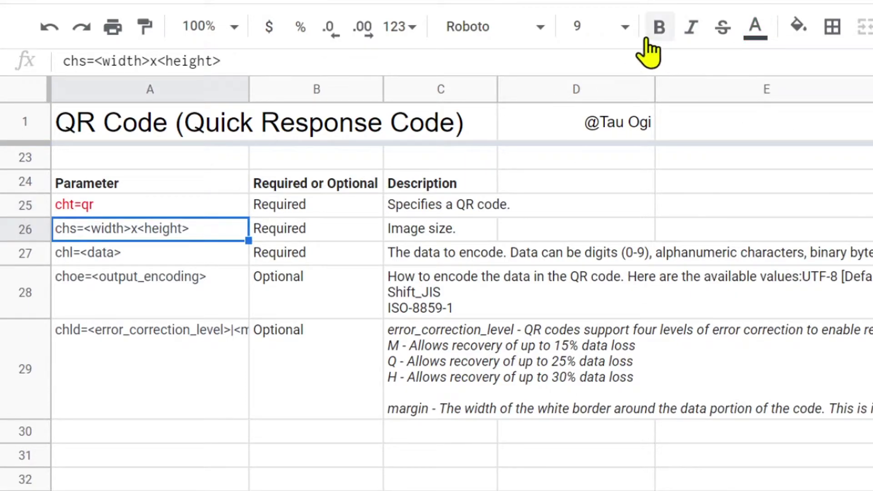
pyautogui.click(746, 30)
pyautogui.click(790, 135)
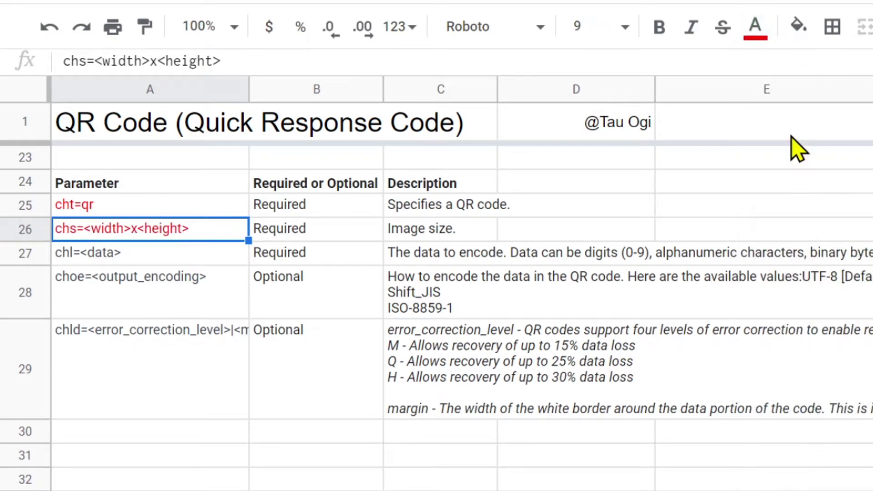
pyautogui.click(91, 259)
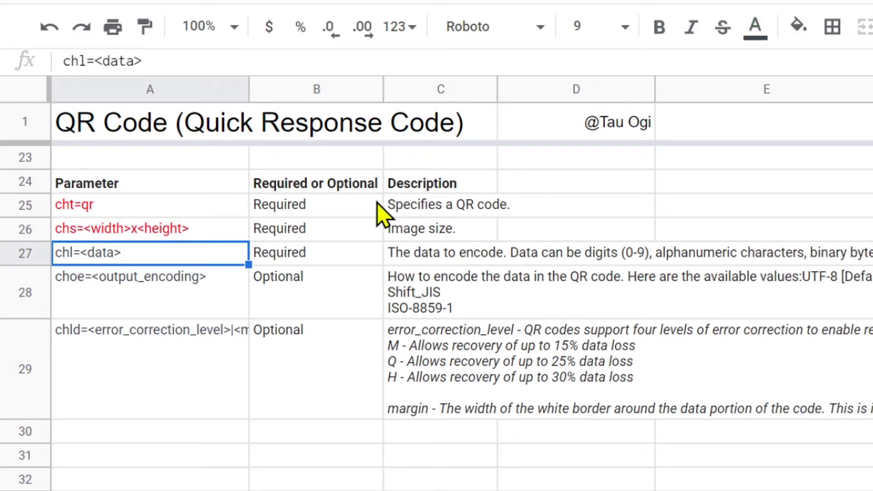
pyautogui.click(755, 31)
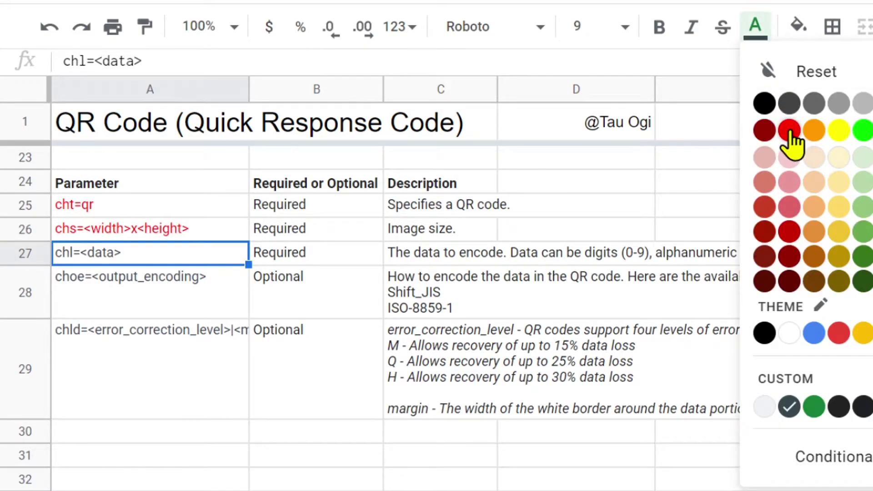
pyautogui.click(791, 132)
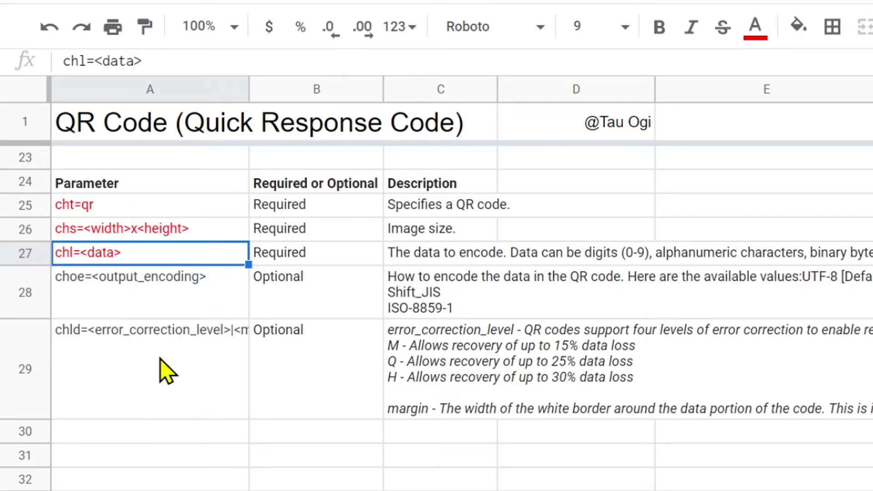
pyautogui.scroll(1, 166, 371)
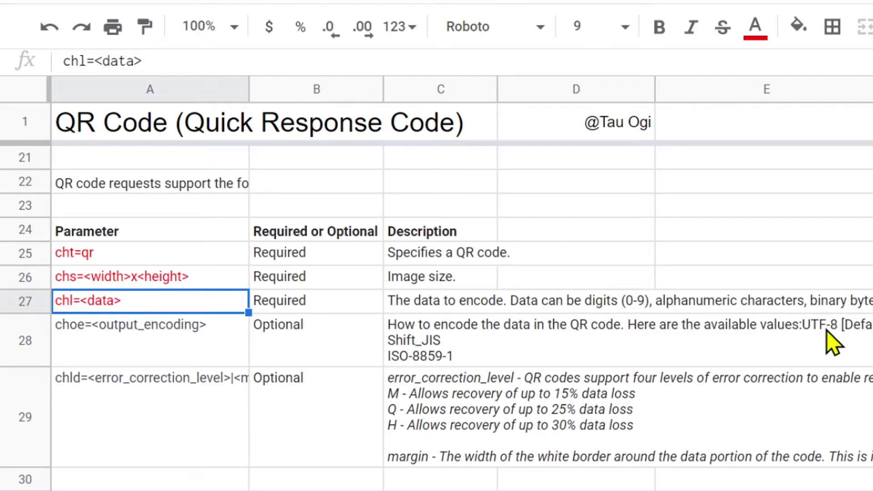
# Enter a formula in cell A10 that references the cht=qr parameter in A25
pyautogui.scroll(5, 257, 405)
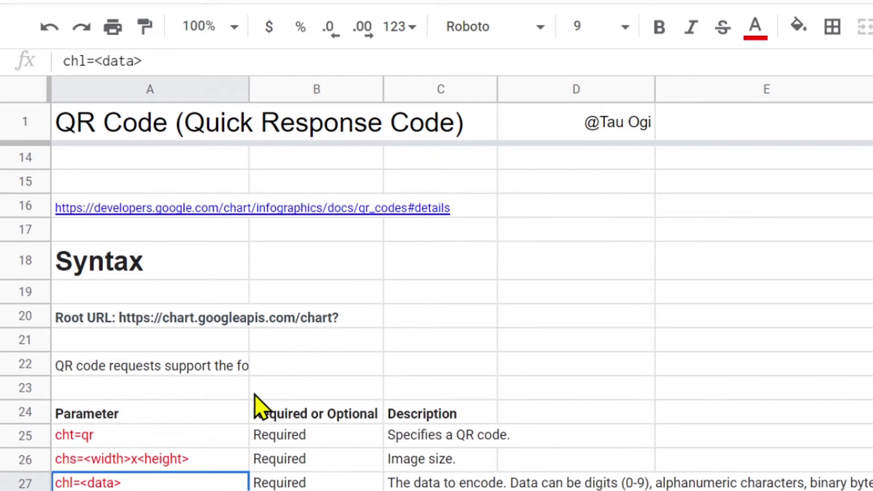
pyautogui.scroll(3, 253, 403)
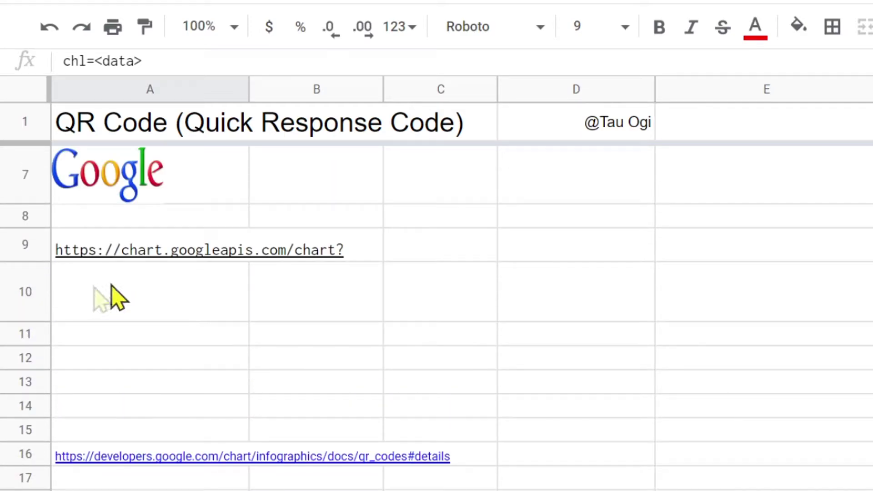
pyautogui.click(105, 304)
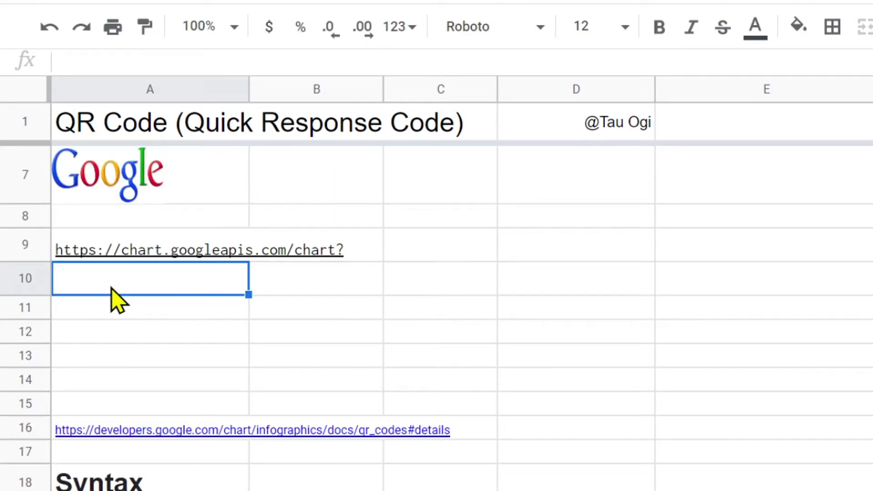
pyautogui.write('=')
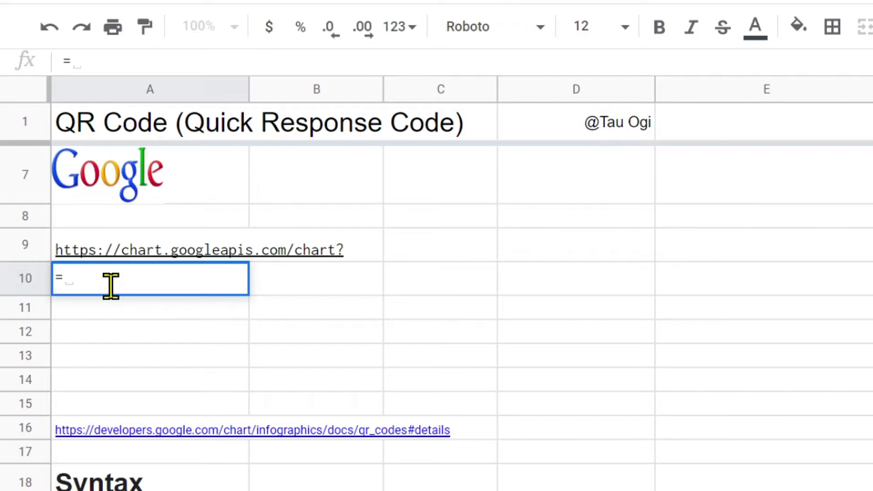
pyautogui.scroll(-5, 127, 399)
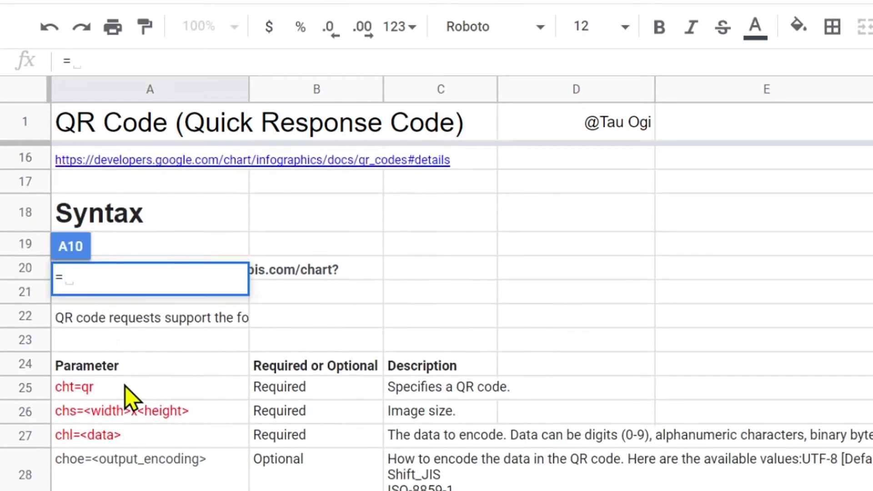
pyautogui.scroll(-1, 98, 319)
pyautogui.scroll(6, 173, 385)
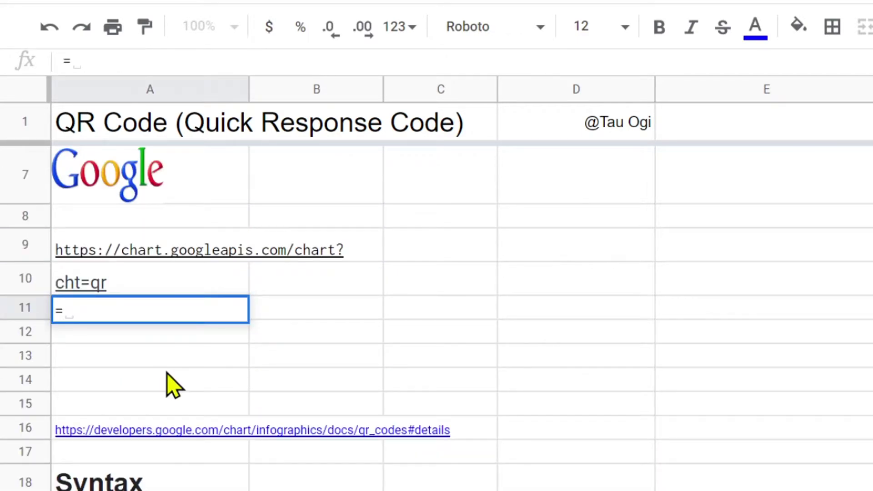
# Enter the formula =A26 in cell A11 to bring in the chs=<width>x<height> parameter
pyautogui.scroll(-3, 172, 386)
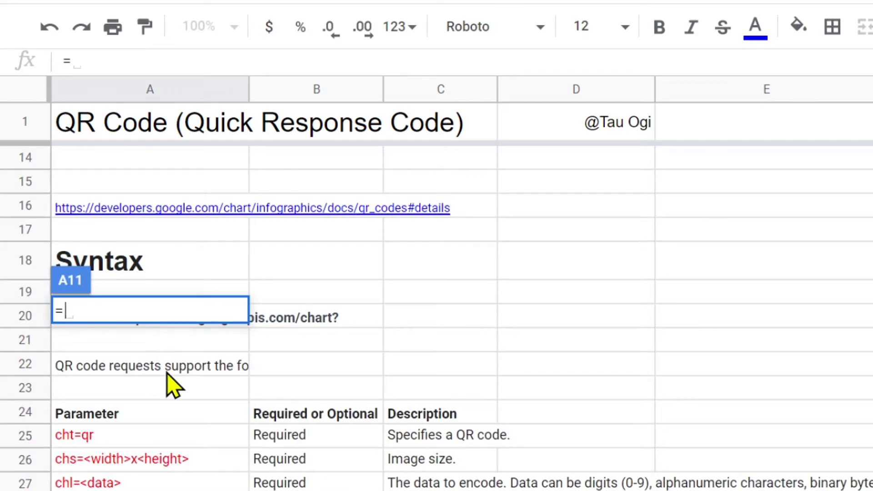
pyautogui.click(160, 461)
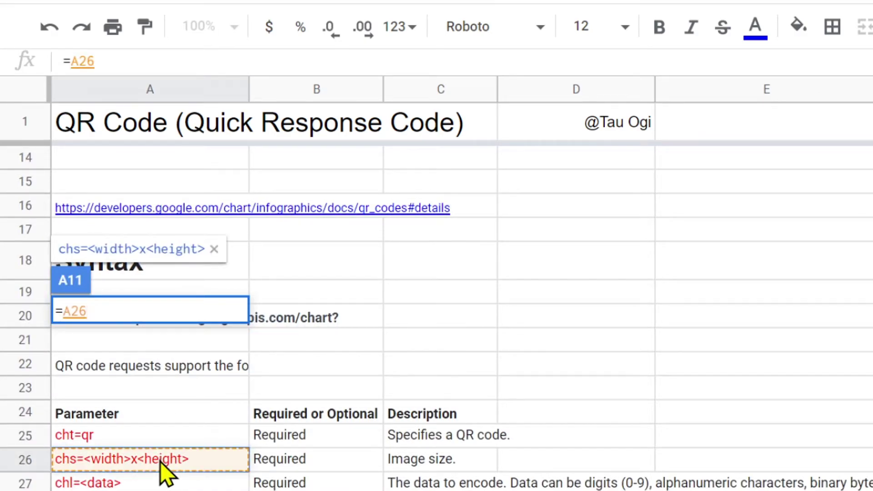
pyautogui.press('Return')
pyautogui.scroll(2, 161, 473)
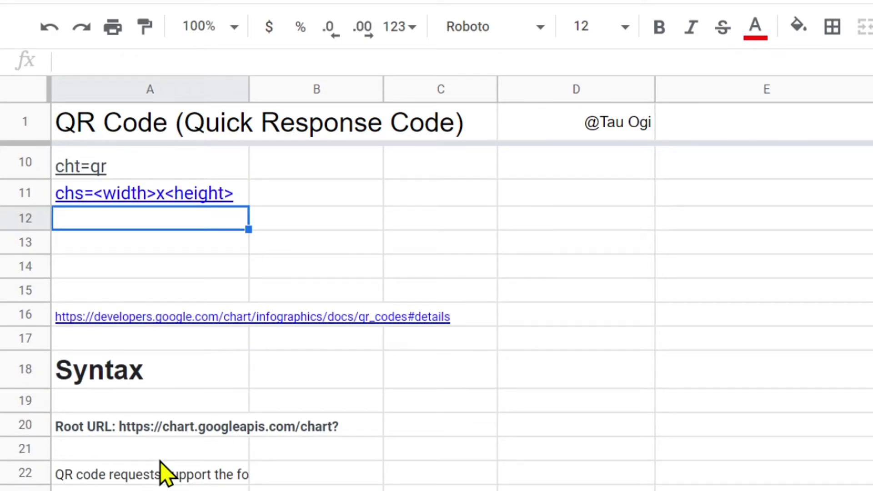
# Enter the formula =A27 in cell A12 to bring in the chl=<data> parameter
pyautogui.write('=')
pyautogui.scroll(-4, 164, 473)
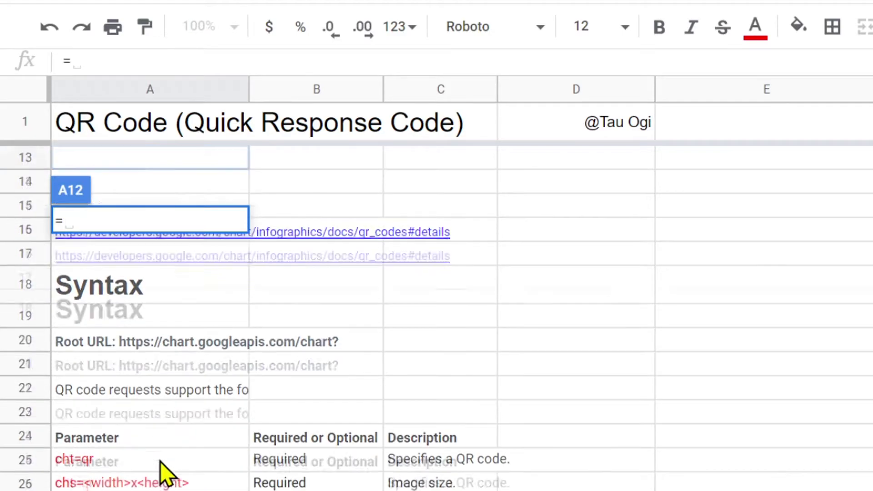
pyautogui.click(93, 411)
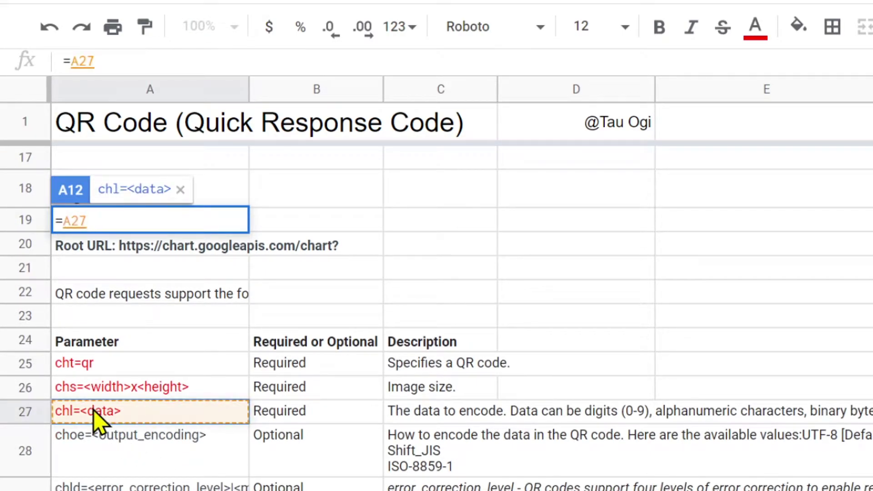
pyautogui.press('Return')
pyautogui.scroll(5, 230, 374)
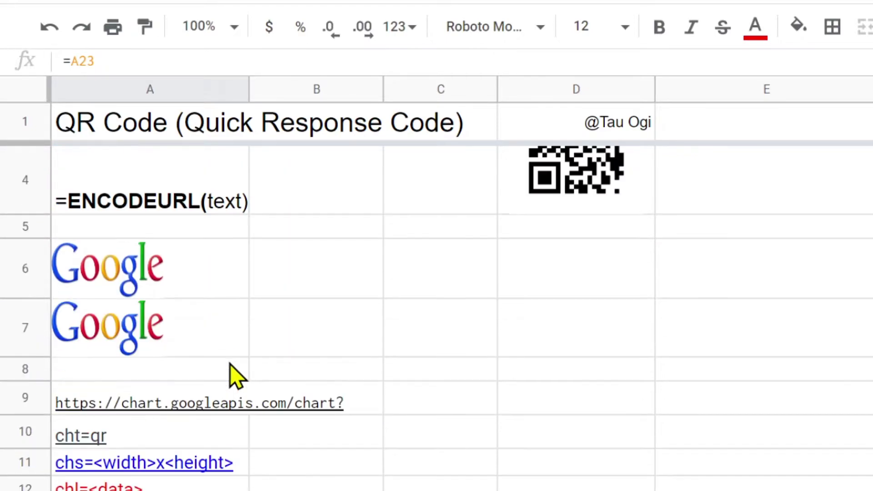
# Insert three blank rows below the chl=<data> parameter in row 12
pyautogui.scroll(-2, 234, 379)
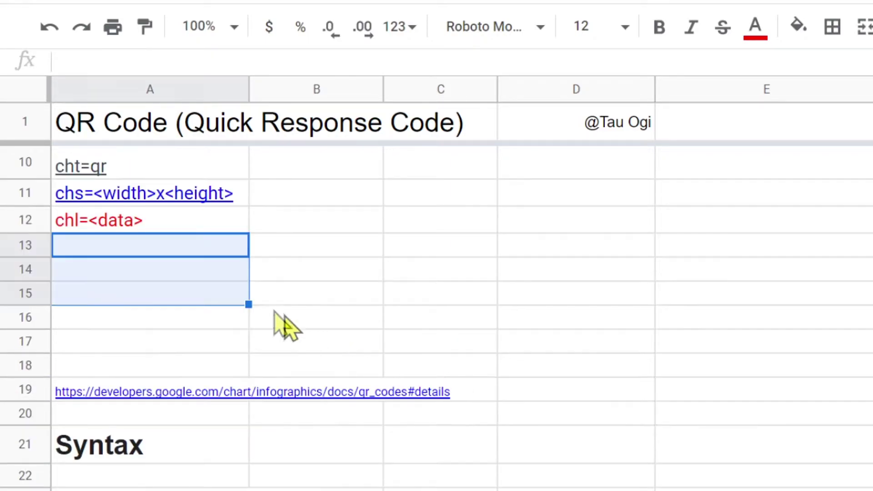
pyautogui.click(210, 281)
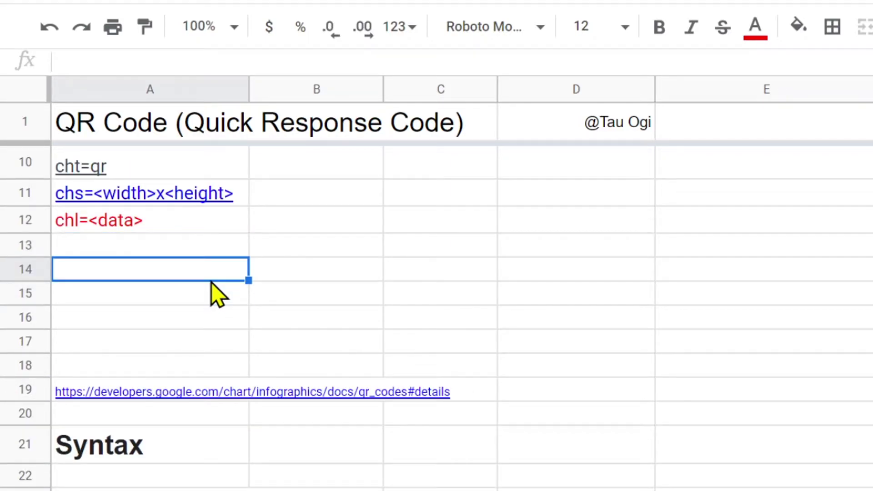
pyautogui.press('Up')
pyautogui.press('Up')
pyautogui.press('Up')
pyautogui.press('Up')
pyautogui.press('Up')
pyautogui.press('Up')
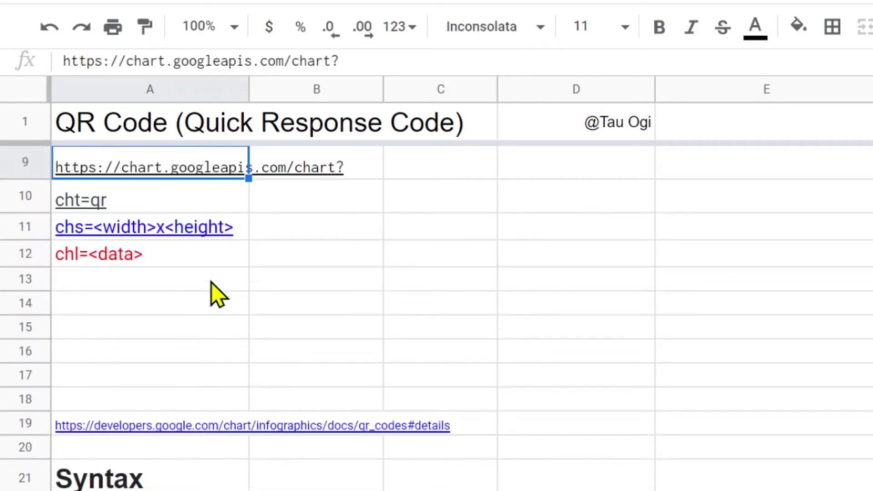
pyautogui.press('Down')
pyautogui.press('Down')
pyautogui.press('Down')
pyautogui.press('Down')
pyautogui.press('Down')
pyautogui.press('Down')
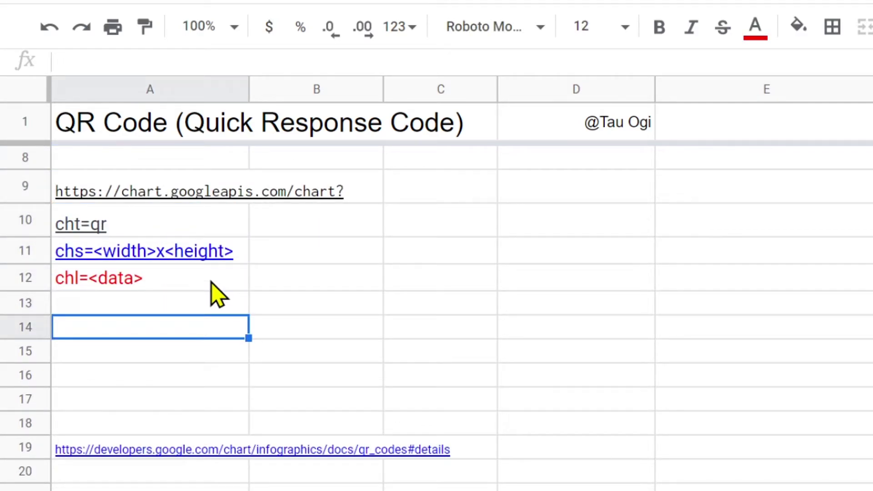
pyautogui.click(92, 195)
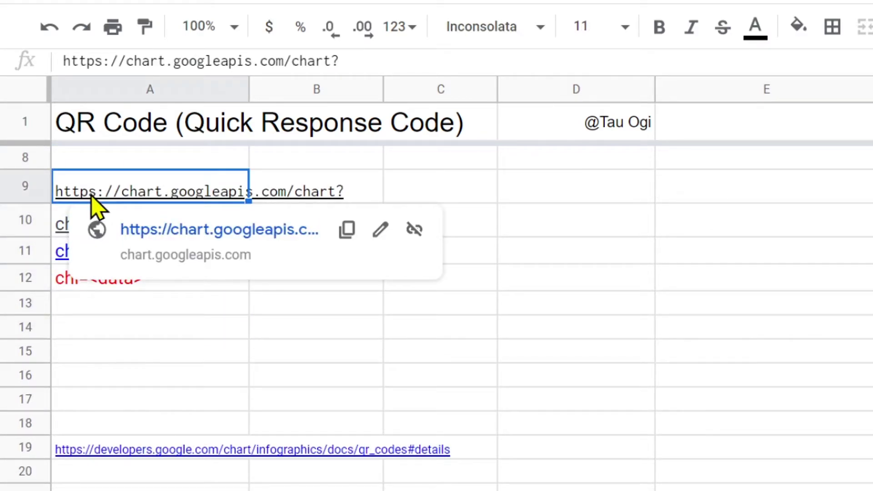
pyautogui.click(132, 332)
pyautogui.write('https://chart.googleapis.com/chart?')
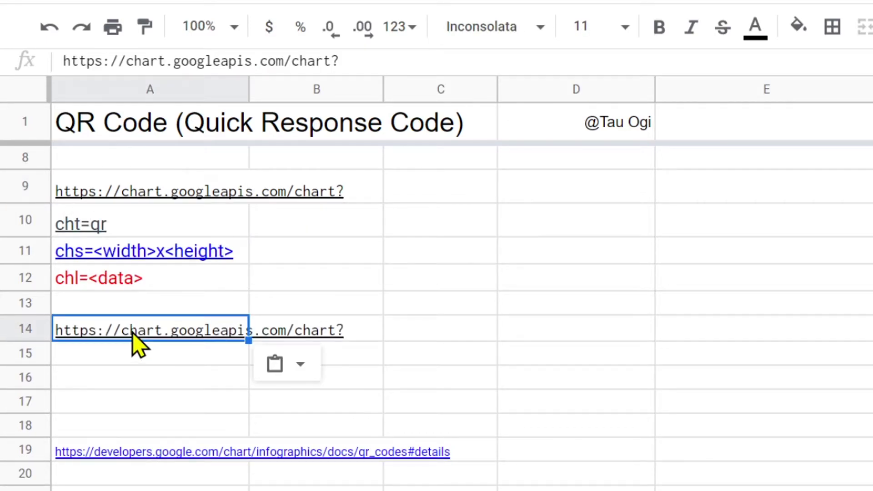
pyautogui.click(81, 229)
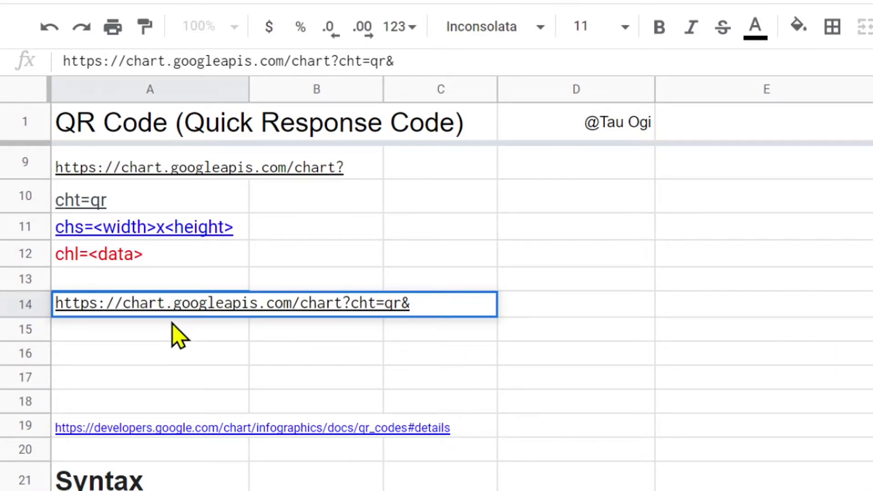
pyautogui.click(393, 63)
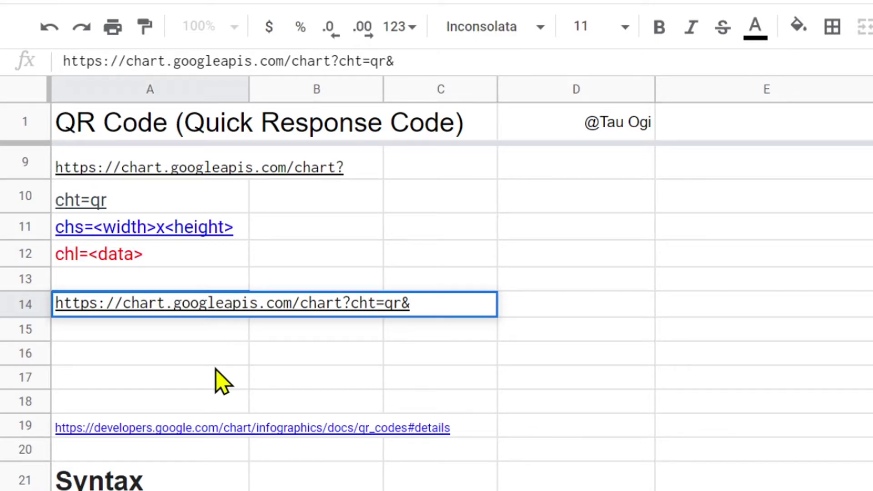
# Copy chs=<width>x<height> from cell A29 and append it, followed by &, to the URL in A14
pyautogui.scroll(-5, 223, 382)
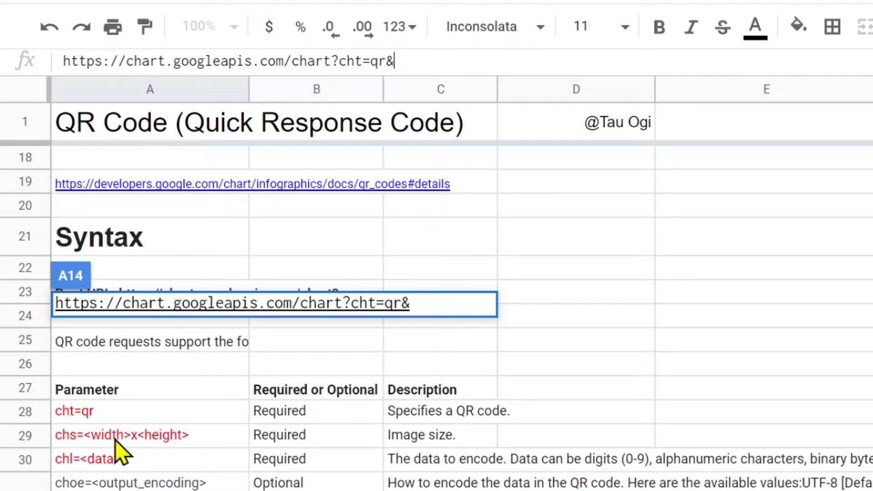
pyautogui.scroll(-1, 115, 440)
pyautogui.click(111, 415)
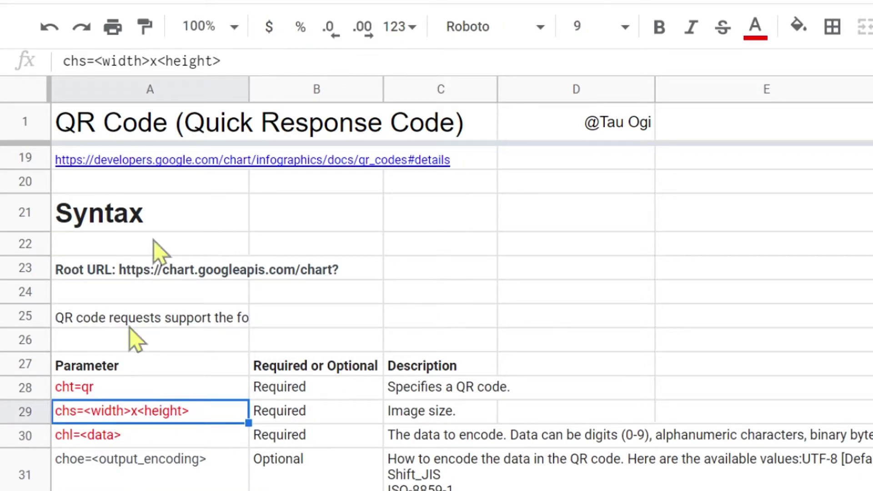
pyautogui.moveTo(223, 61); pyautogui.dragTo(2, 75)
pyautogui.hotkey('ctrl', 'c')
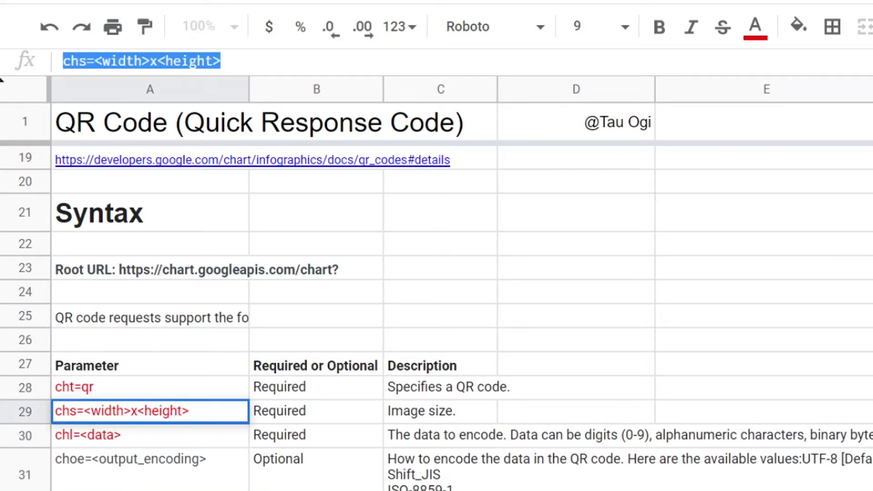
pyautogui.scroll(5, 220, 226)
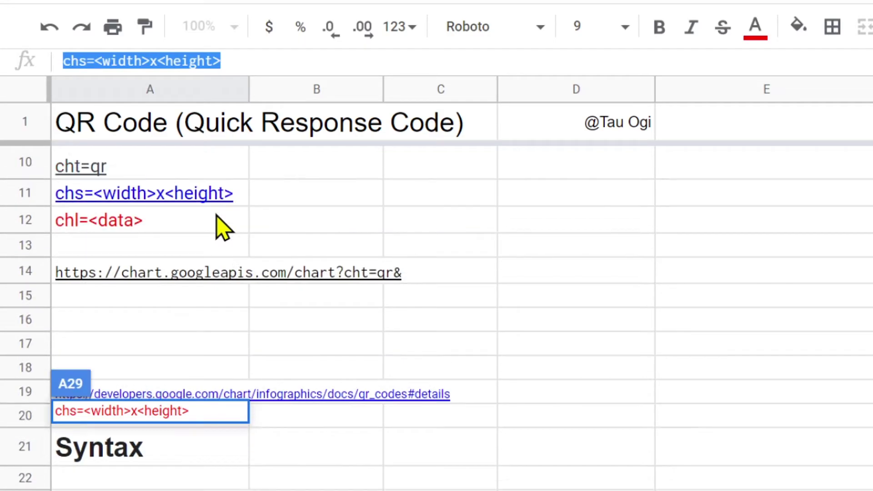
pyautogui.click(77, 279)
pyautogui.click(428, 61)
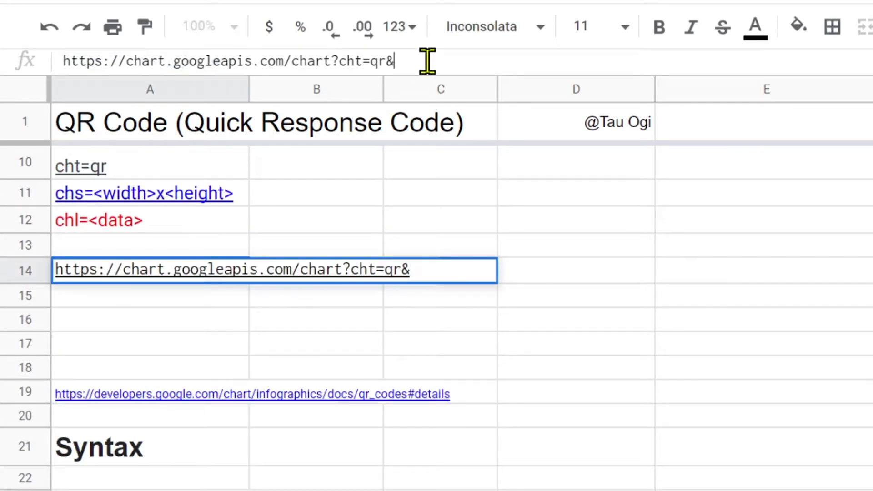
pyautogui.hotkey('ctrl', 'v')
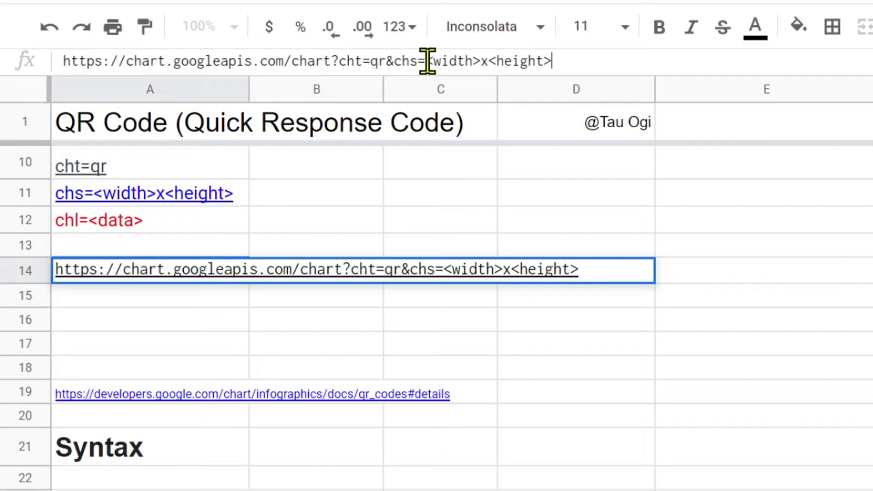
pyautogui.press('Return')
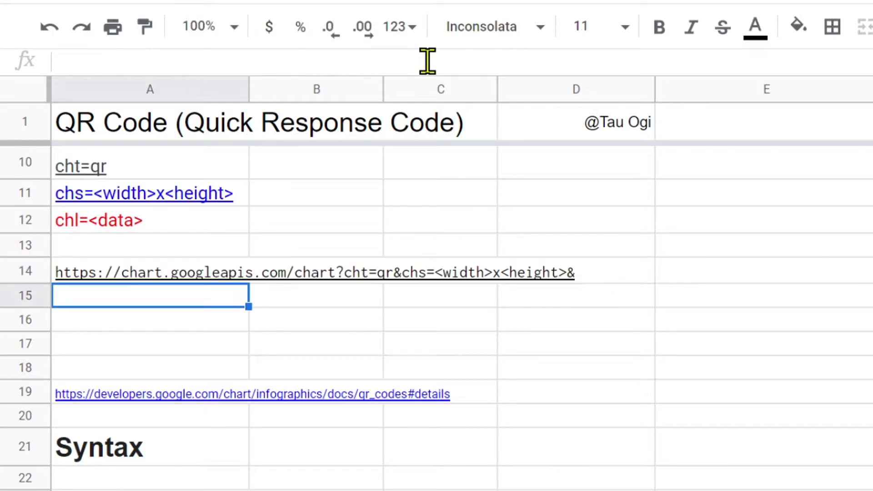
# Copy chl=<data> from cell A30 and append it to the end of the URL in A14
pyautogui.scroll(-1, 253, 350)
pyautogui.scroll(-5, 254, 351)
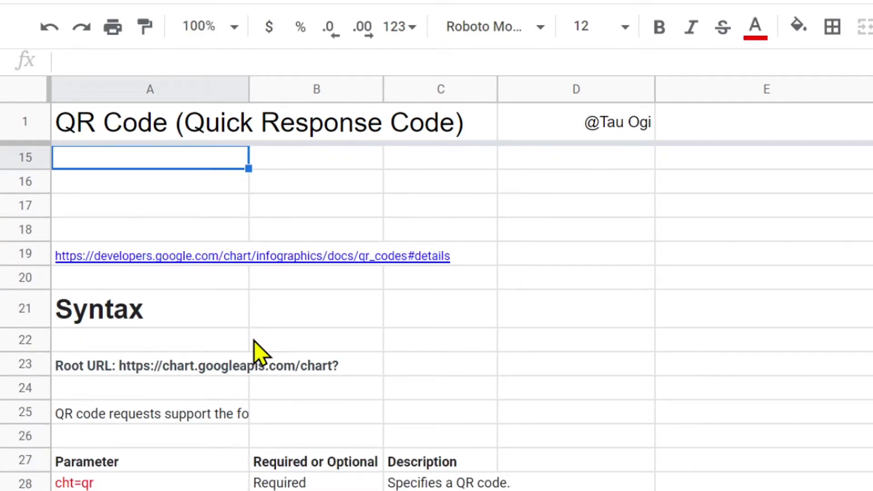
pyautogui.click(93, 301)
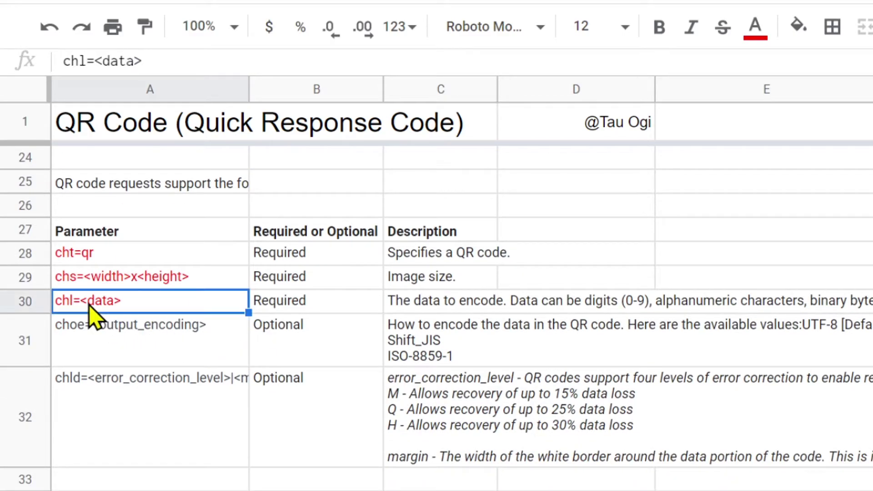
pyautogui.tripleClick(146, 61)
pyautogui.hotkey('ctrl', 'c')
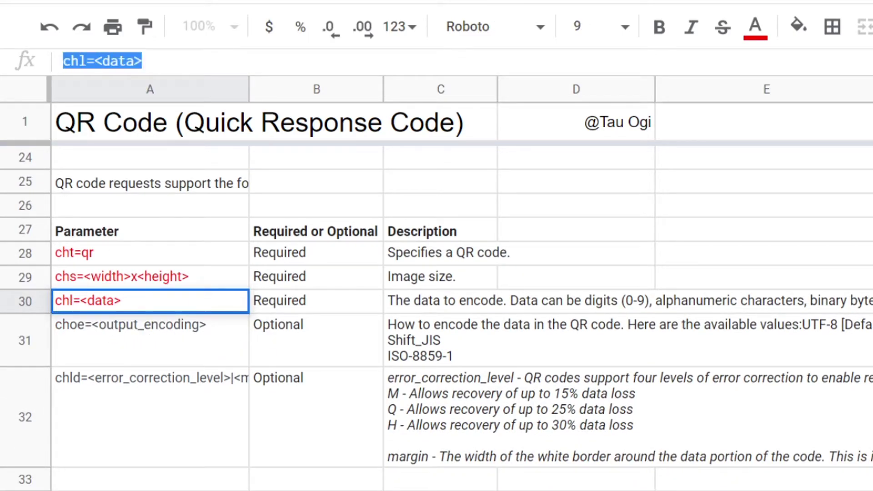
pyautogui.scroll(4, 278, 341)
pyautogui.moveTo(189, 291); pyautogui.dragTo(277, 345)
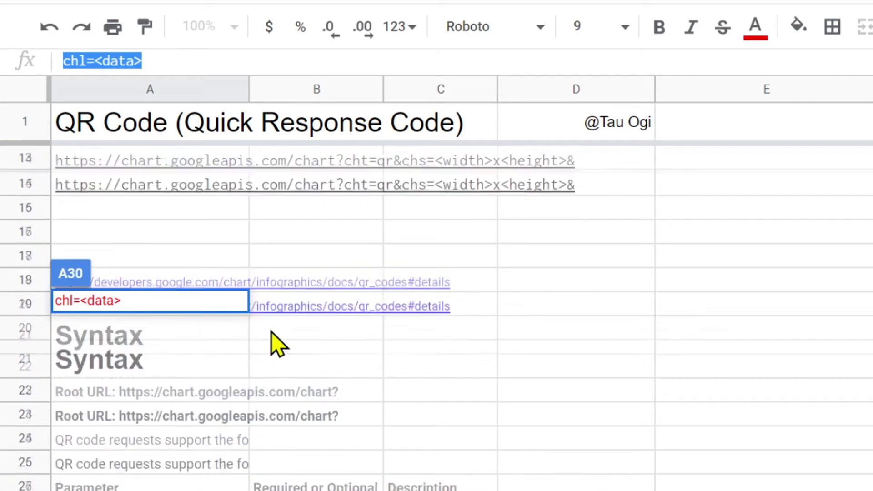
pyautogui.scroll(2, 271, 331)
pyautogui.click(63, 390)
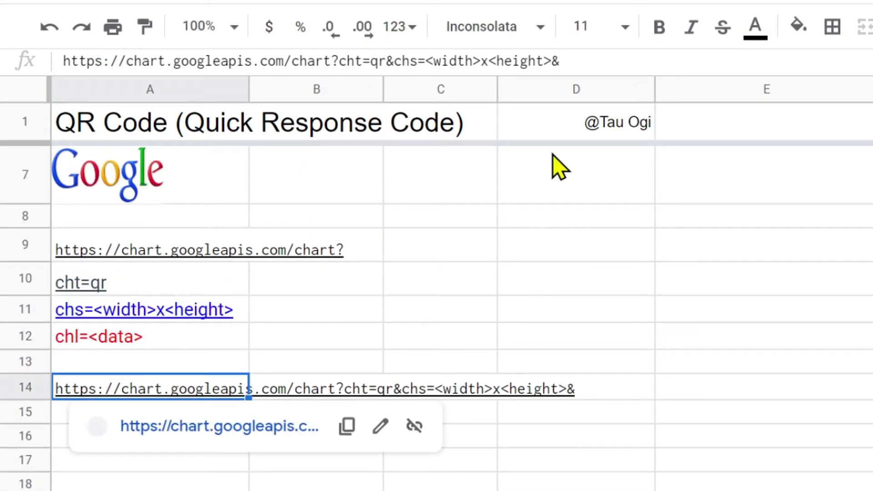
pyautogui.click(576, 67)
pyautogui.hotkey('ctrl', 'v')
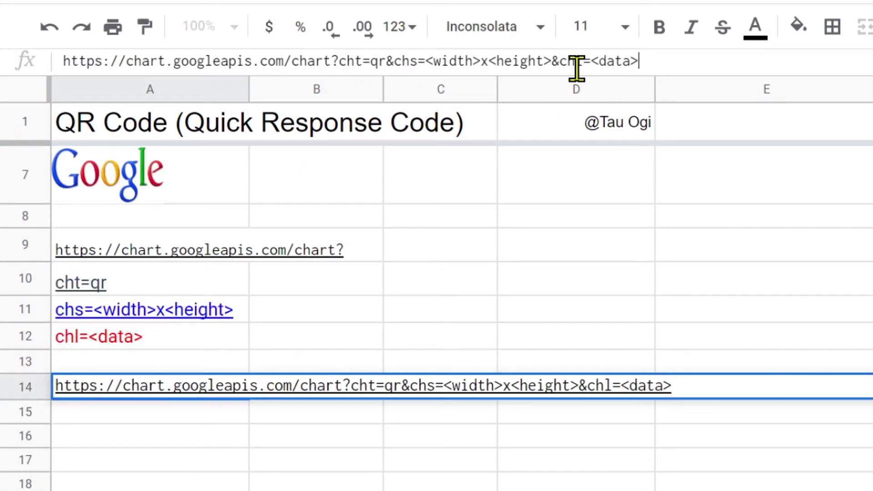
pyautogui.press('Return')
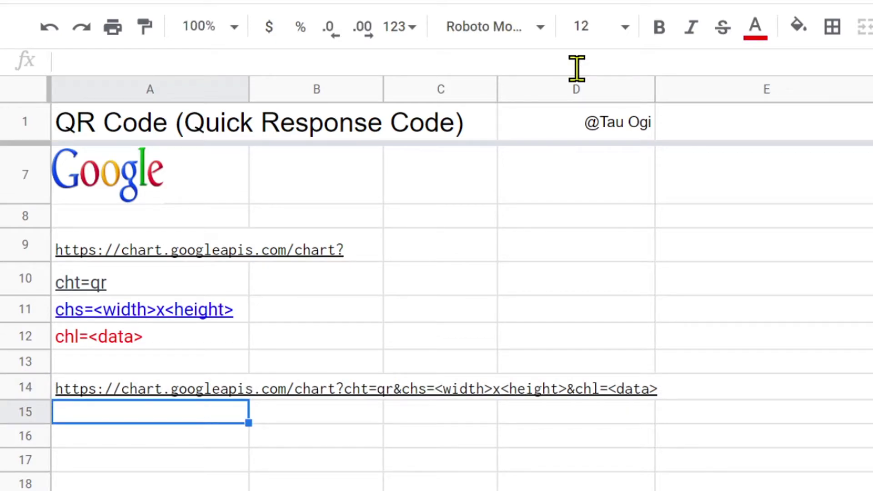
pyautogui.moveTo(90, 395)
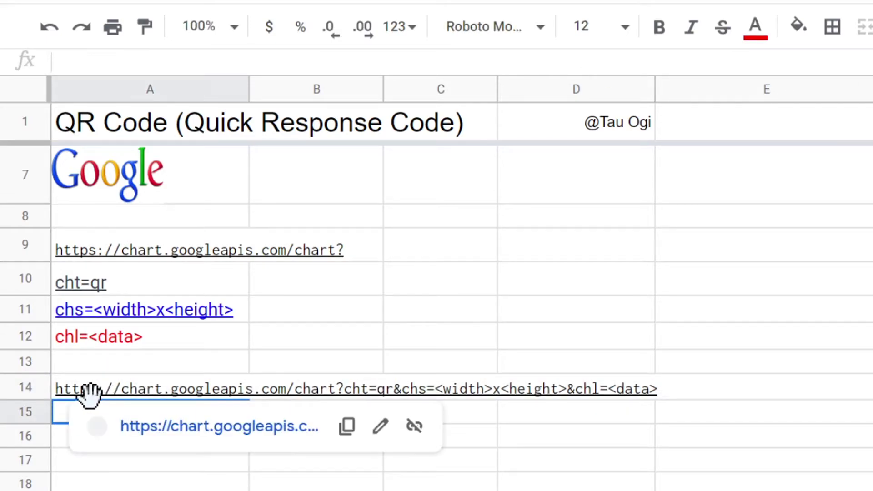
# Replace the <width> and <height> placeholders in the A14 URL with 300 each, making the size 300x300
pyautogui.click(58, 386)
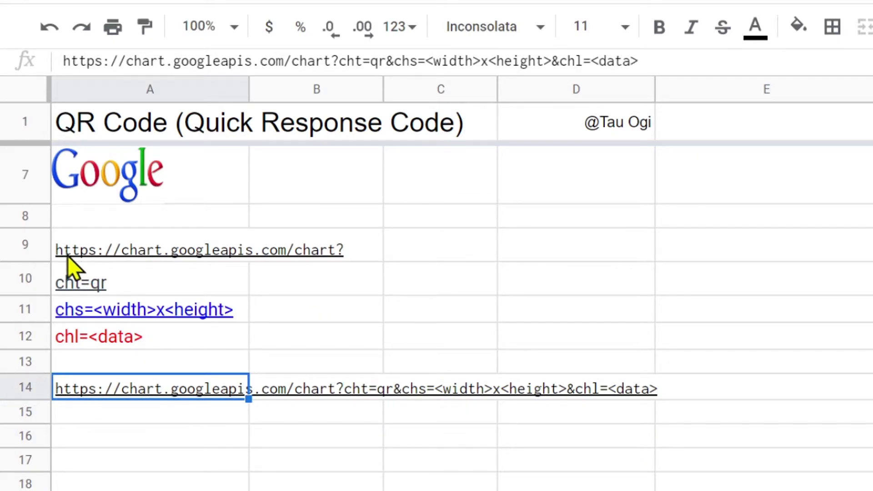
pyautogui.moveTo(68, 258)
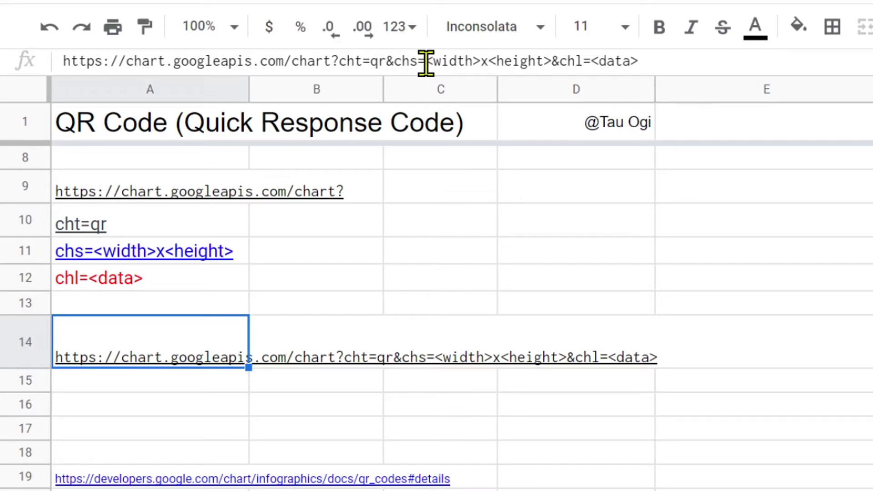
pyautogui.moveTo(426, 63); pyautogui.dragTo(481, 62)
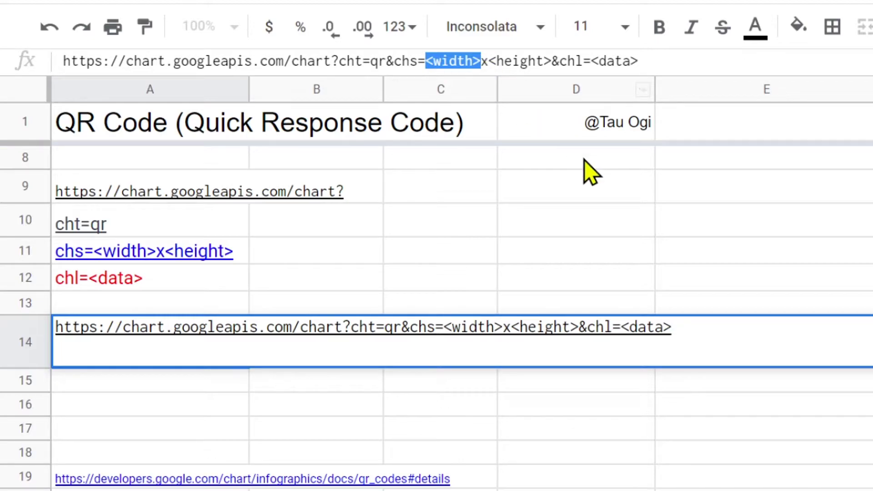
pyautogui.write('200')
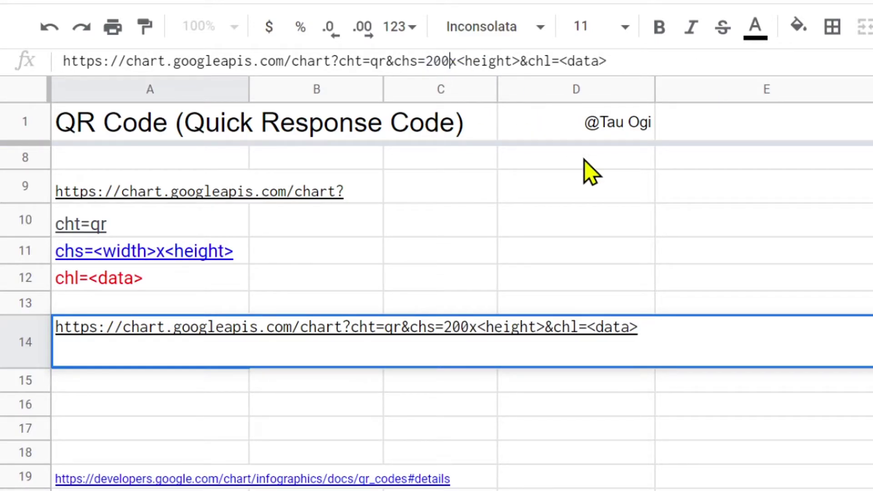
pyautogui.press('BackSpace')
pyautogui.press('BackSpace')
pyautogui.press('BackSpace')
pyautogui.write('300')
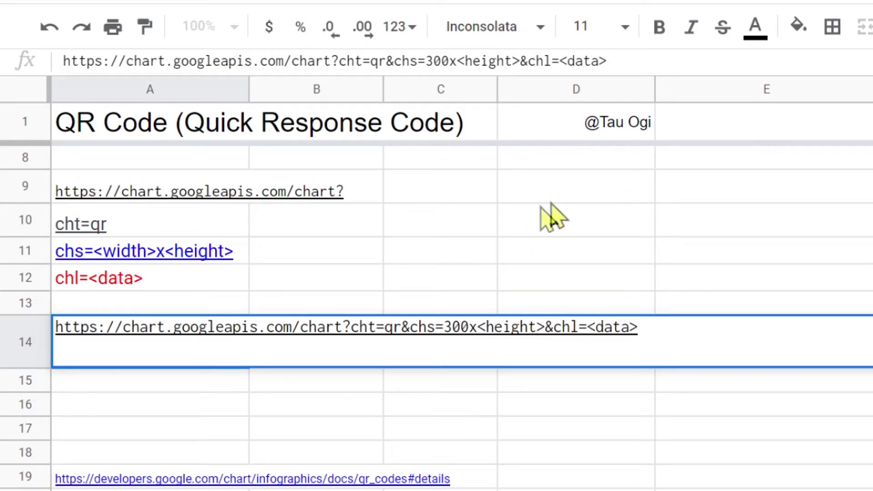
pyautogui.moveTo(478, 326); pyautogui.dragTo(543, 326)
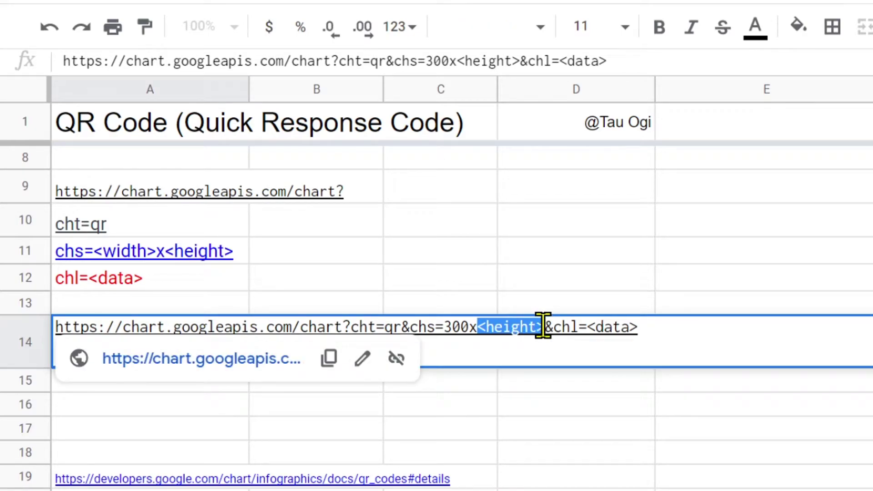
pyautogui.write('300')
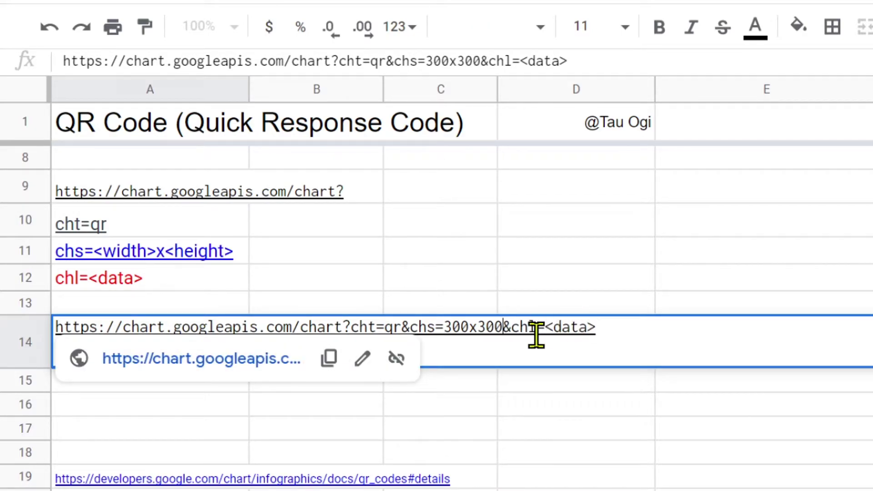
# Replace the <data> placeholder in the A14 URL with 12345678
pyautogui.moveTo(545, 329); pyautogui.dragTo(629, 326)
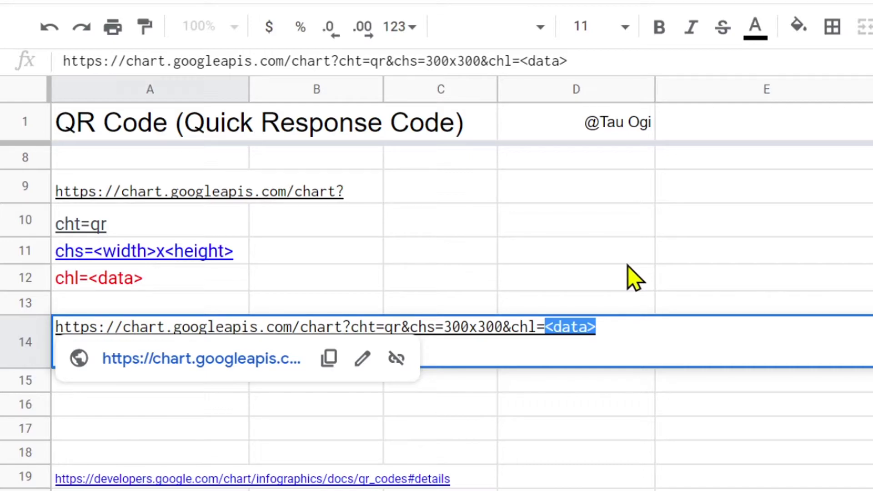
pyautogui.write('12345678')
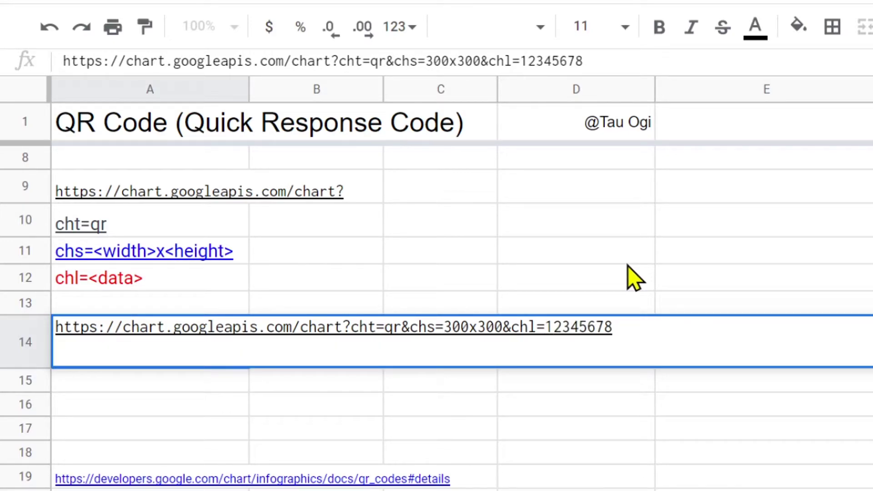
pyautogui.press('Return')
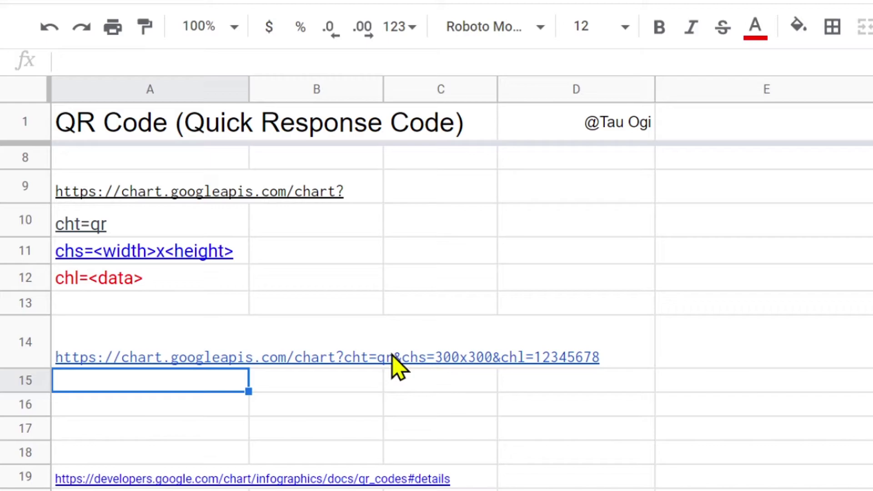
# Wrap the URL in A14 in an IMAGE function with opening and closing parentheses
pyautogui.click(162, 358)
pyautogui.click(66, 61)
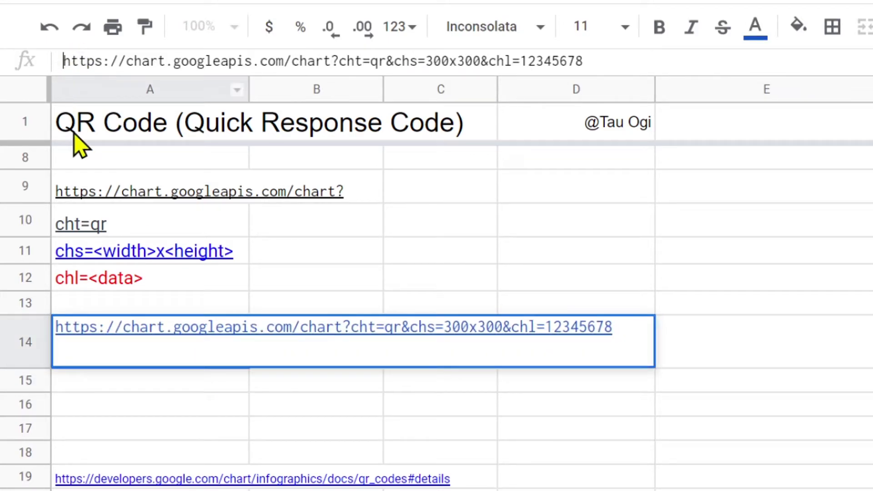
pyautogui.write('I')
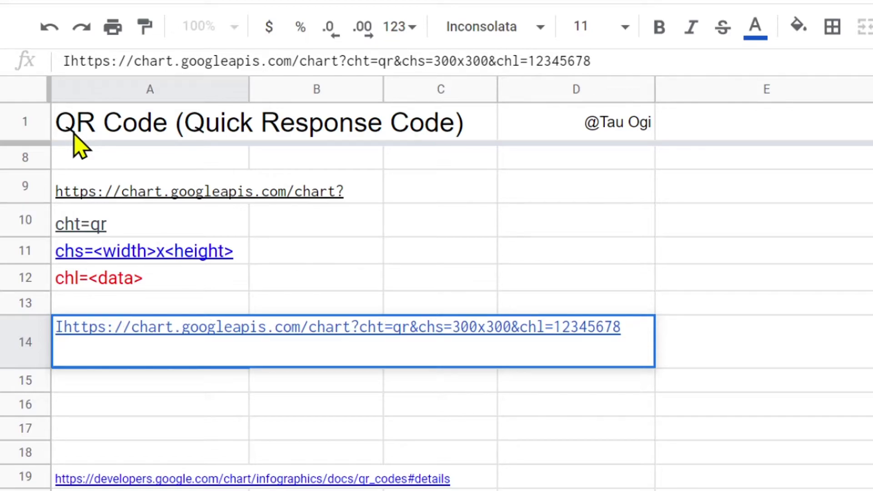
pyautogui.write('=IMAGE')
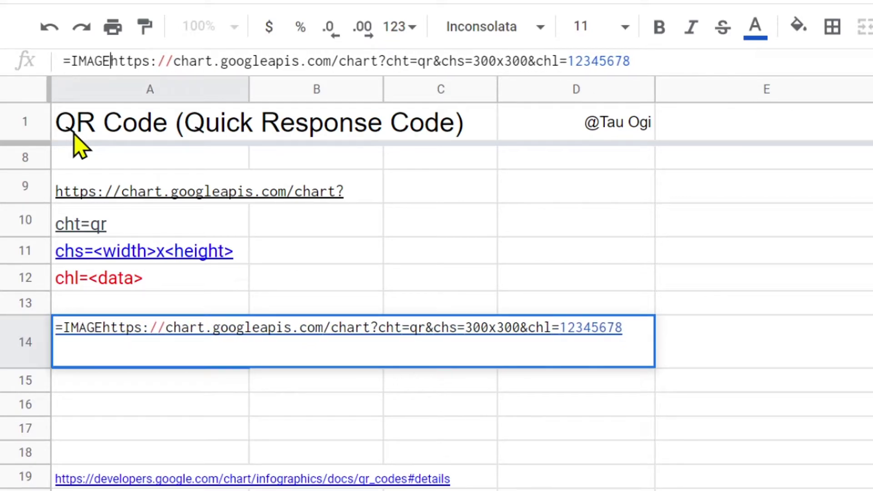
pyautogui.write('(')
pyautogui.click(685, 65)
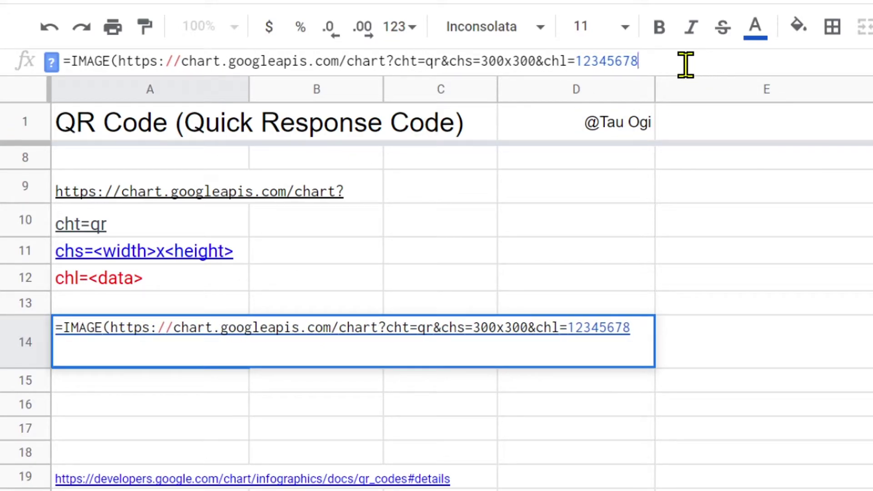
pyautogui.write(')')
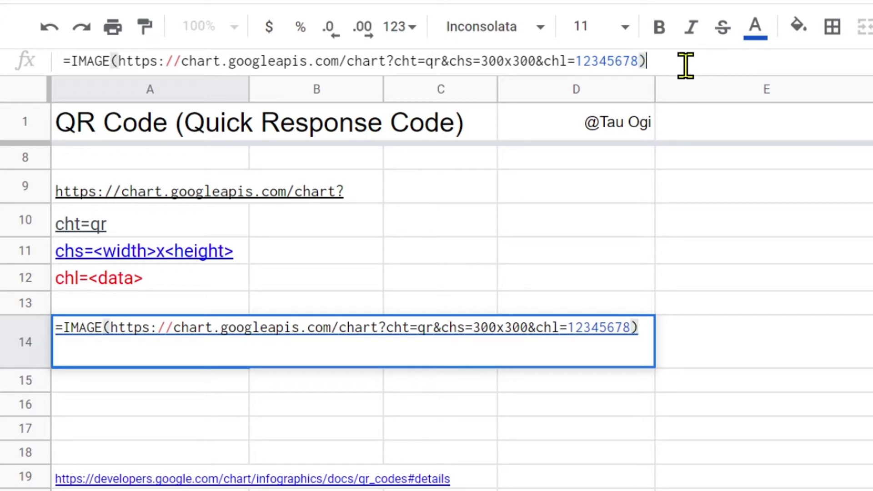
# Enclose the URL inside the A14 IMAGE formula in double quotation marks and commit the formula
pyautogui.click(121, 60)
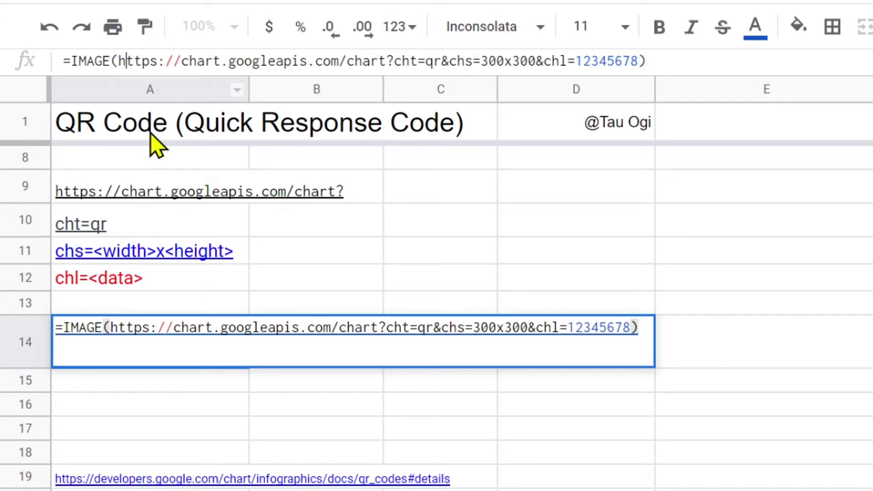
pyautogui.press('Left')
pyautogui.write('"')
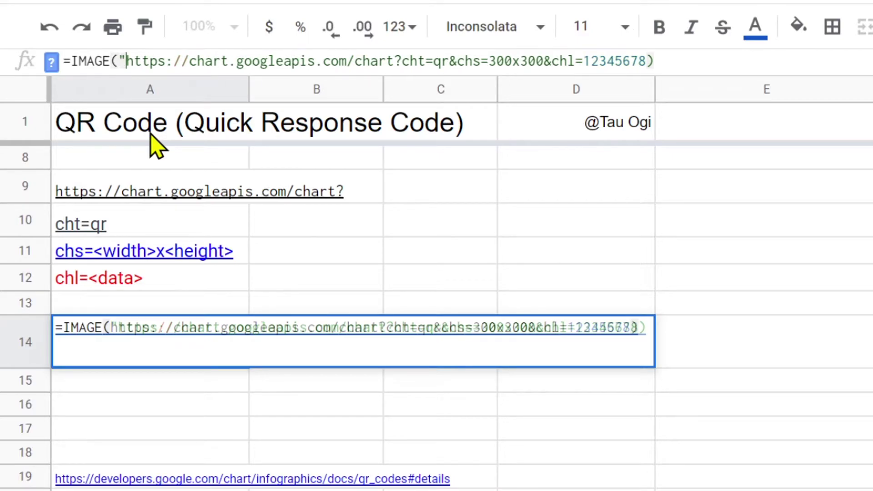
pyautogui.click(646, 61)
pyautogui.write('"')
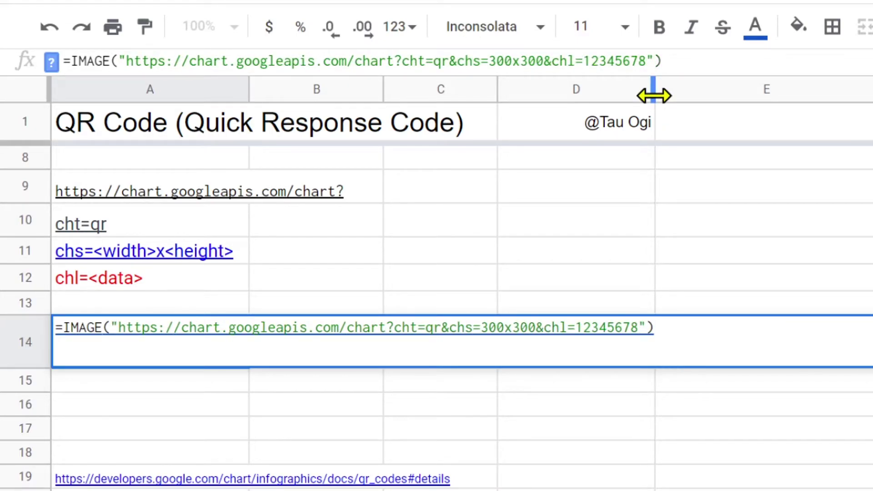
pyautogui.press('Return')
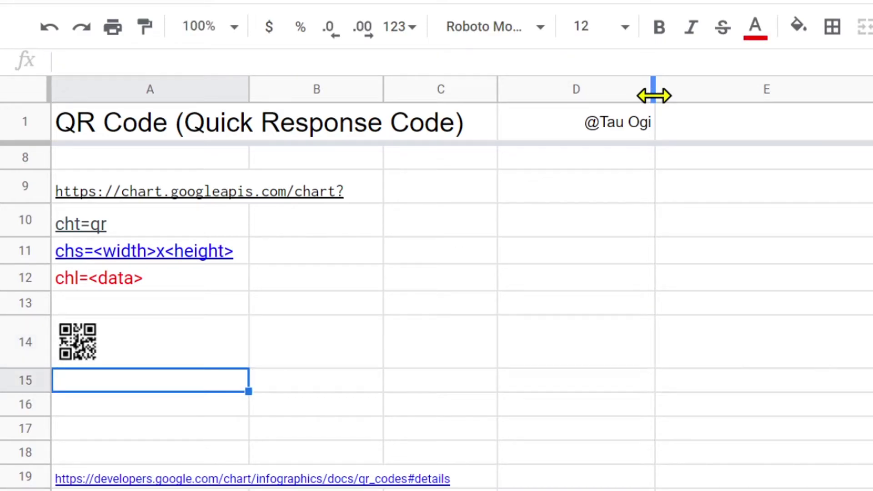
# Change the chs size in the A14 IMAGE formula to 500x500
pyautogui.click(164, 353)
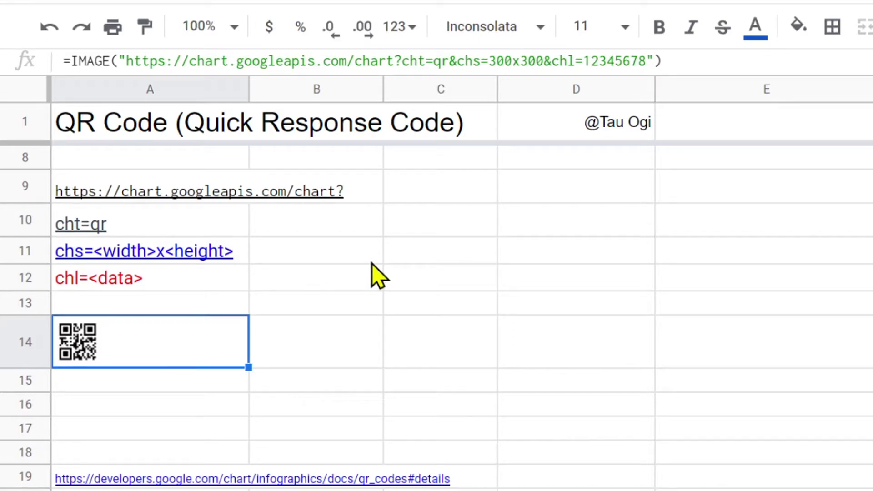
pyautogui.click(497, 60)
pyautogui.press('BackSpace')
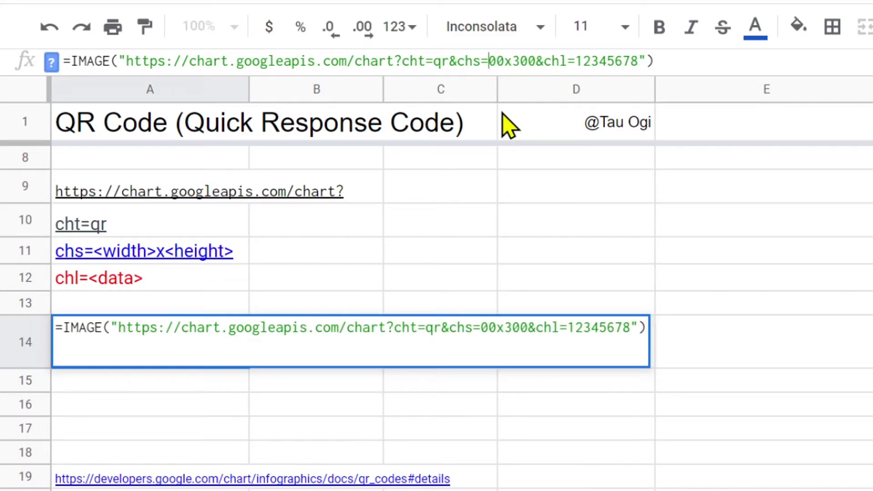
pyautogui.write('5')
pyautogui.click(528, 61)
pyautogui.press('BackSpace')
pyautogui.write('5')
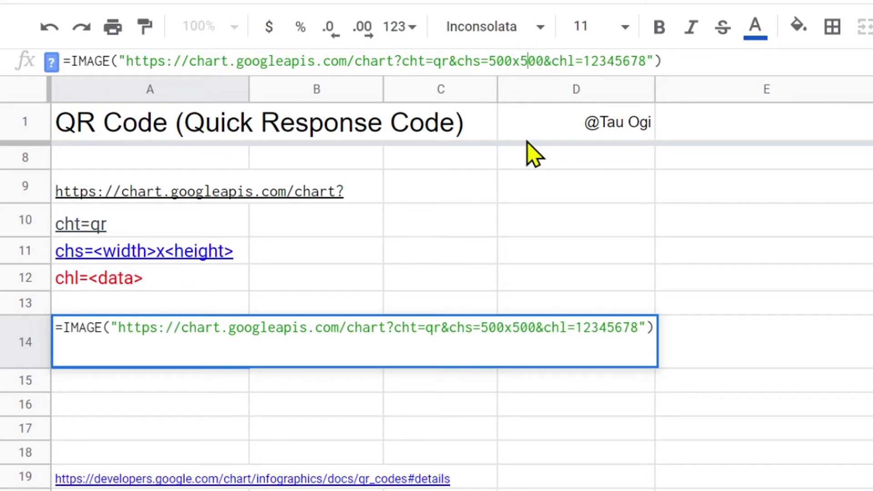
pyautogui.press('Return')
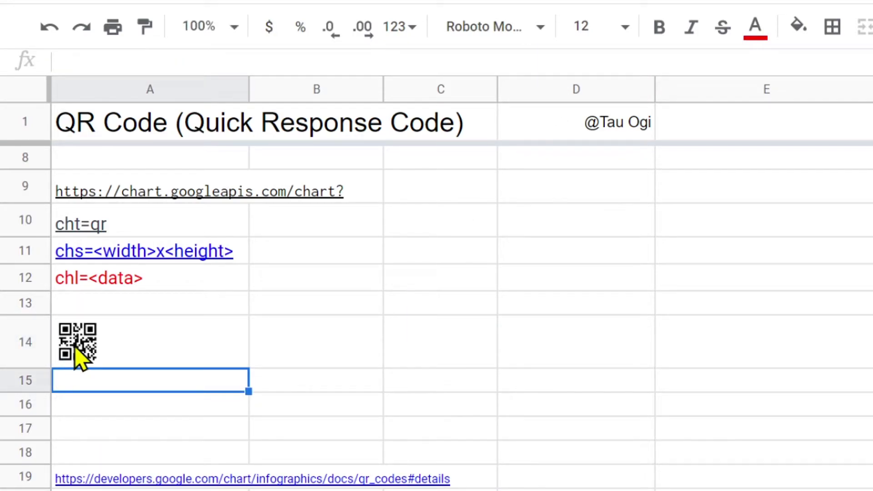
# Increase the height of row 14 to enlarge the QR code, and examine the chl data in its formula
pyautogui.moveTo(25, 366); pyautogui.dragTo(25, 425)
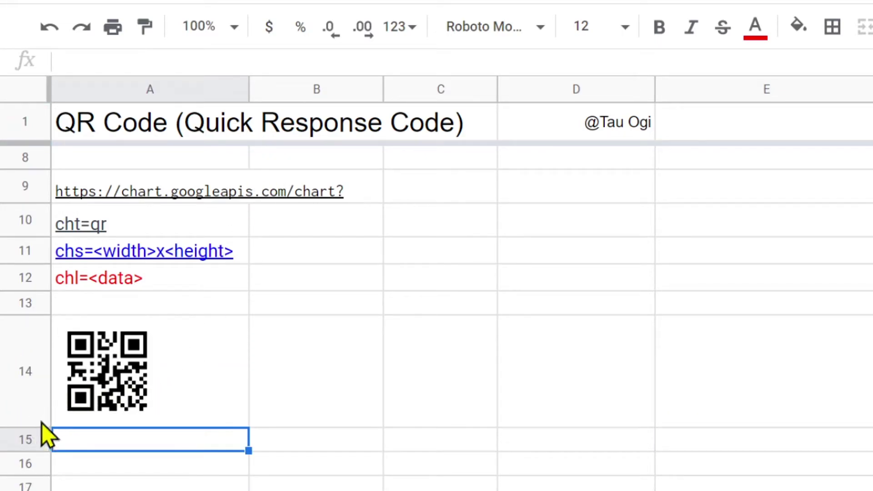
pyautogui.moveTo(37, 428); pyautogui.dragTo(38, 477)
pyautogui.click(186, 409)
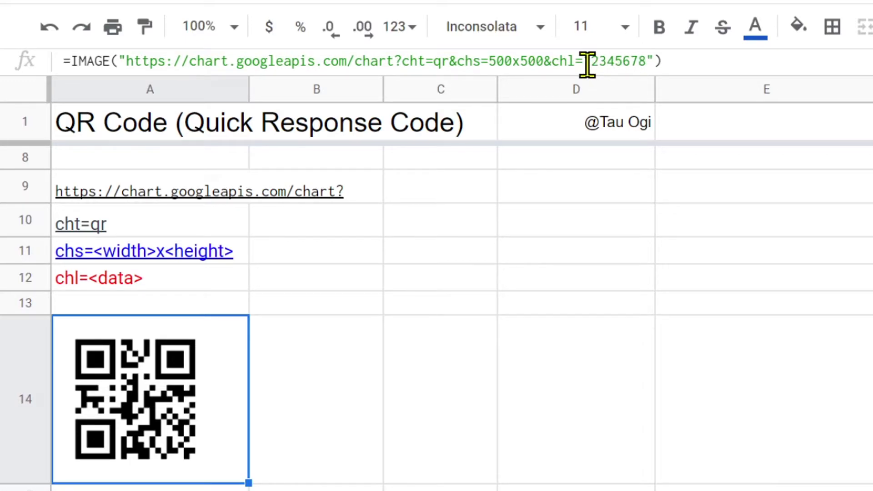
pyautogui.moveTo(586, 62); pyautogui.dragTo(648, 69)
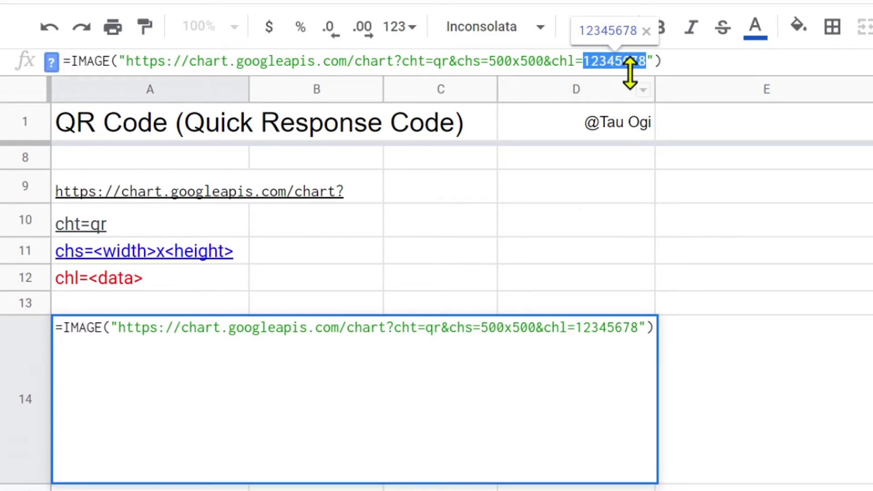
pyautogui.click(587, 205)
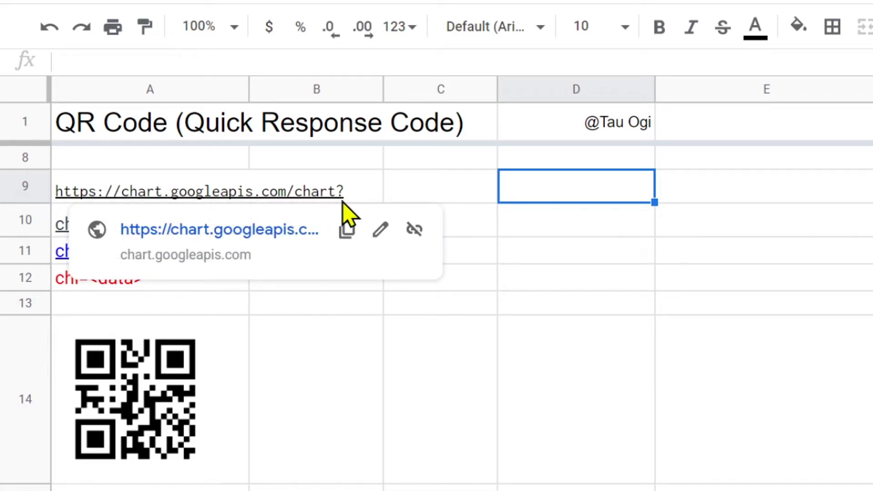
# Enter a sample text containing a student's name in cell D6, below the QR code at the top of the sheet
pyautogui.scroll(6, 566, 256)
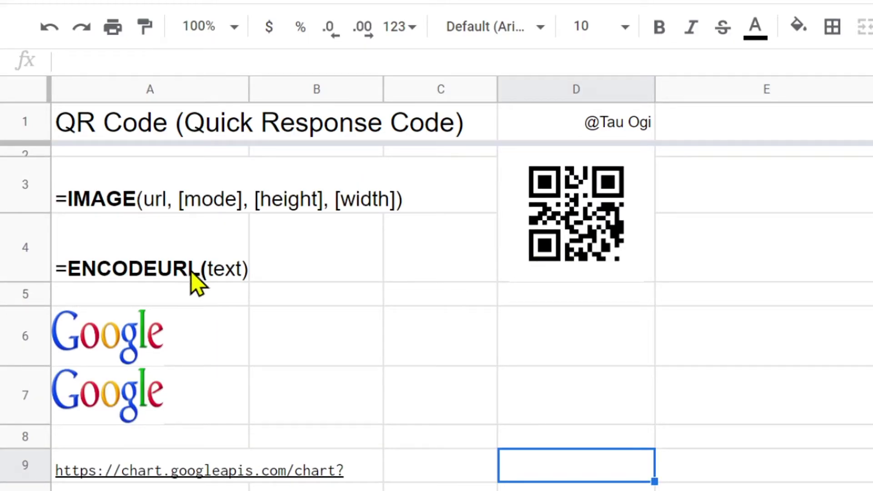
pyautogui.scroll(-3, 649, 341)
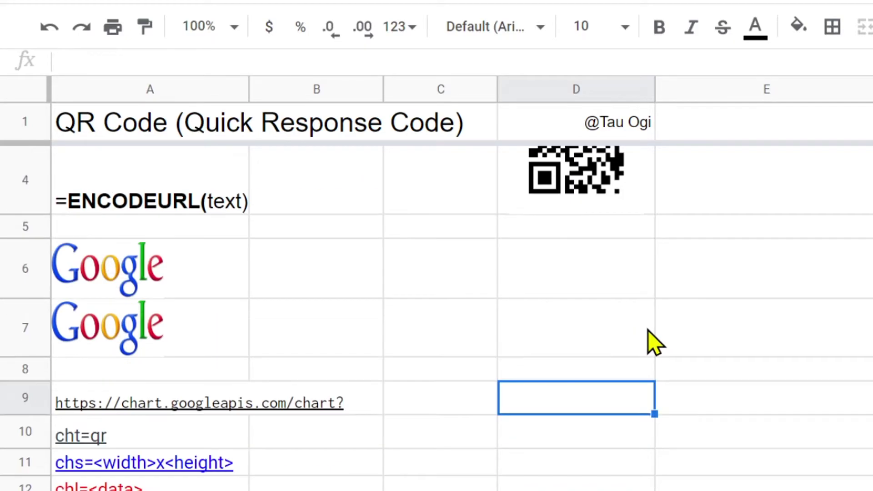
pyautogui.scroll(3, 273, 205)
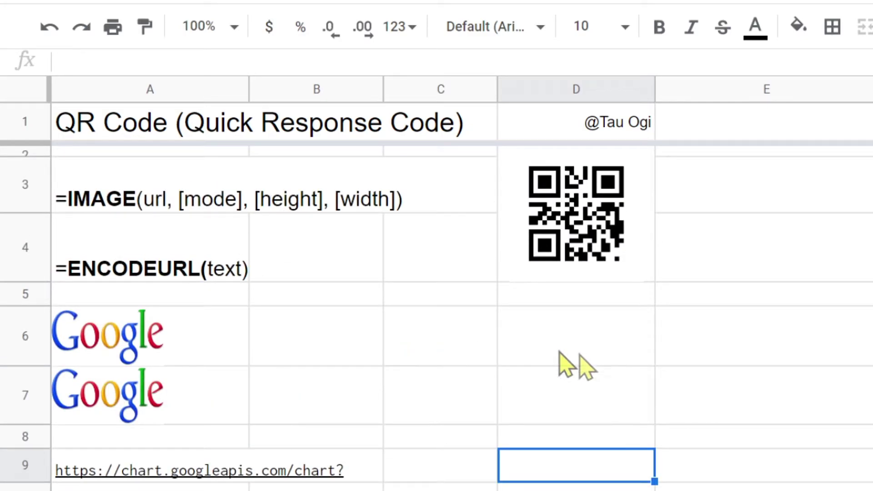
pyautogui.click(587, 340)
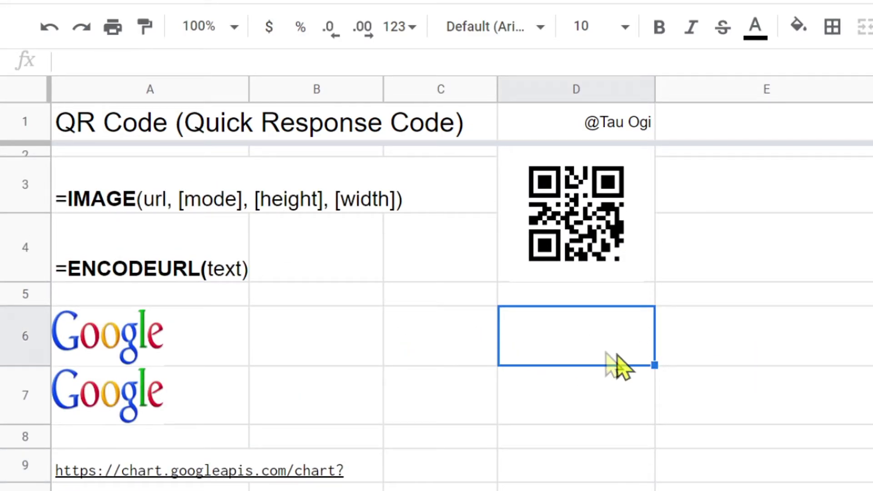
pyautogui.write('Murid Nama Bu')
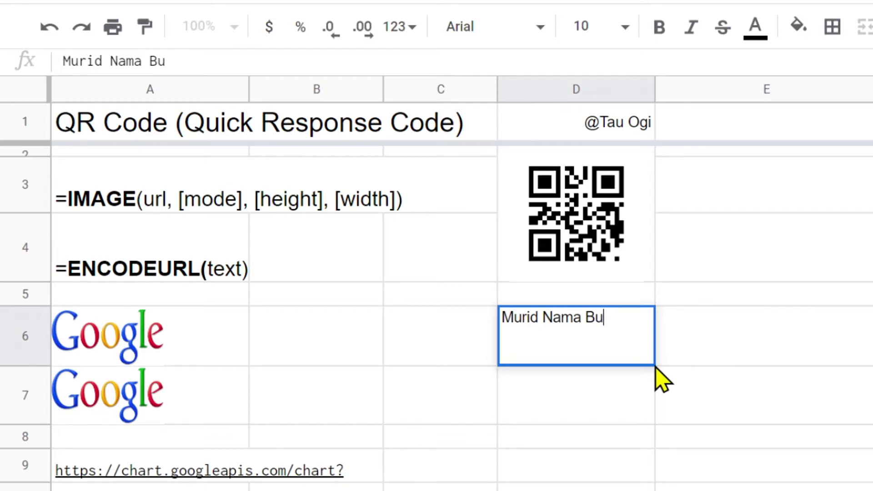
pyautogui.press('Return')
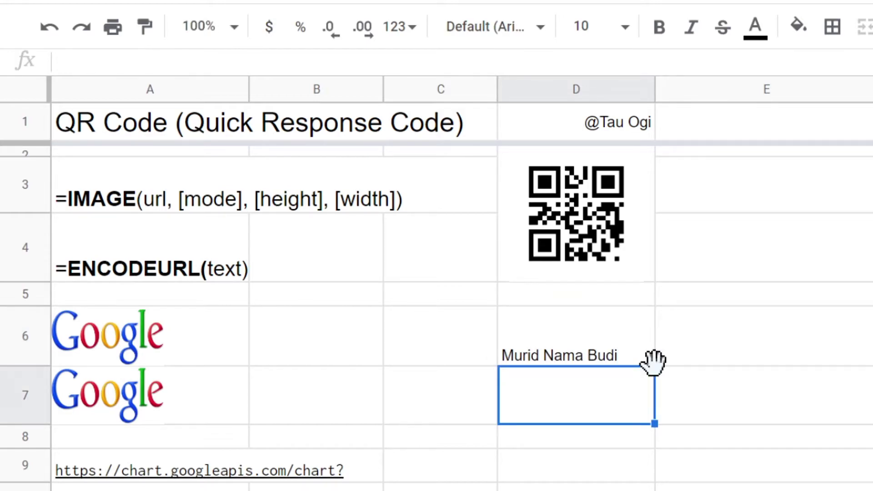
pyautogui.click(606, 356)
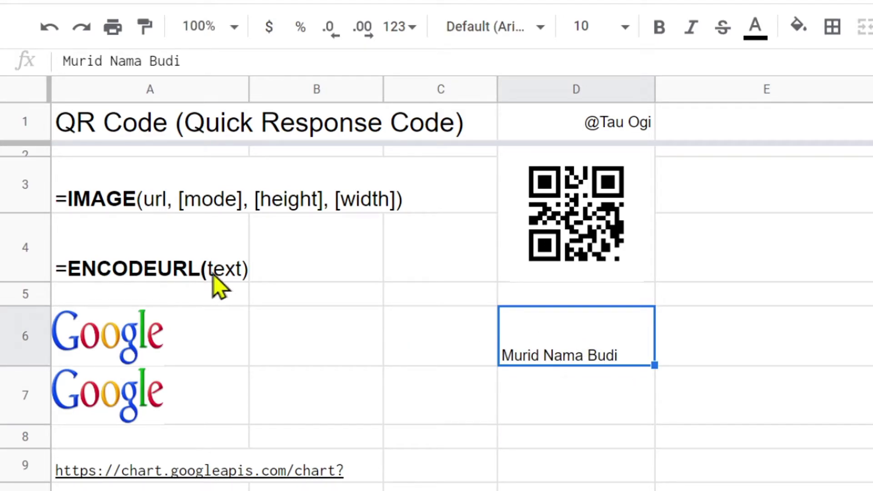
# Enter the formula =ENCODEURL(D6) in cell E6 to URL-encode the sample text
pyautogui.click(776, 348)
pyautogui.write('=')
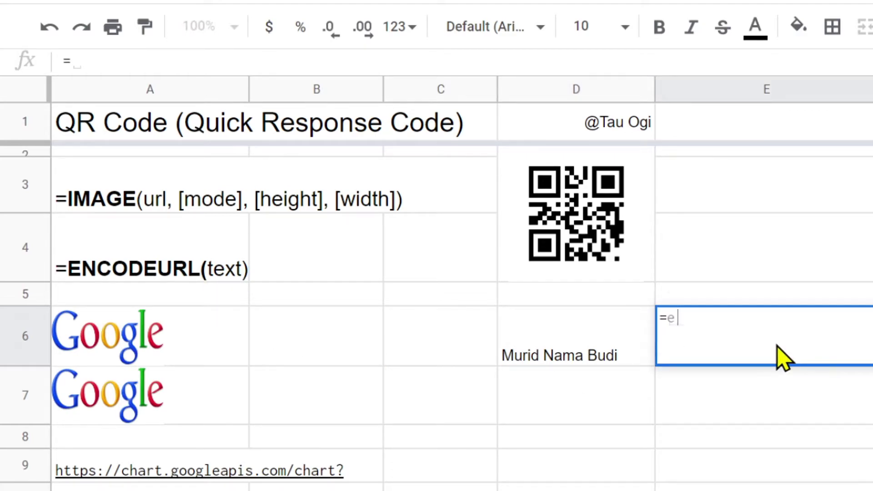
pyautogui.write('encod')
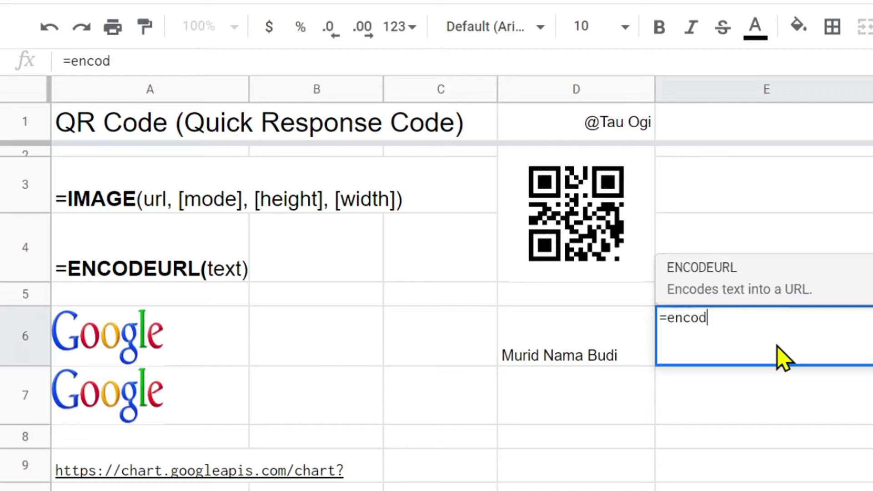
pyautogui.click(711, 276)
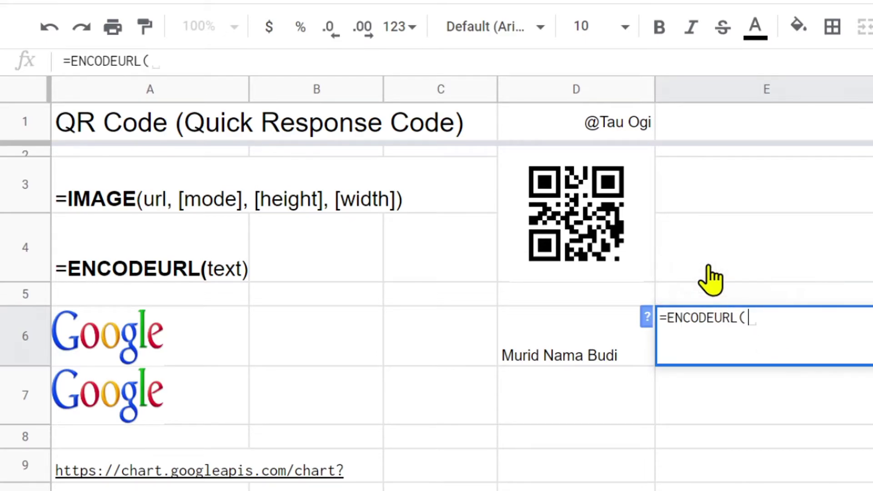
pyautogui.click(644, 318)
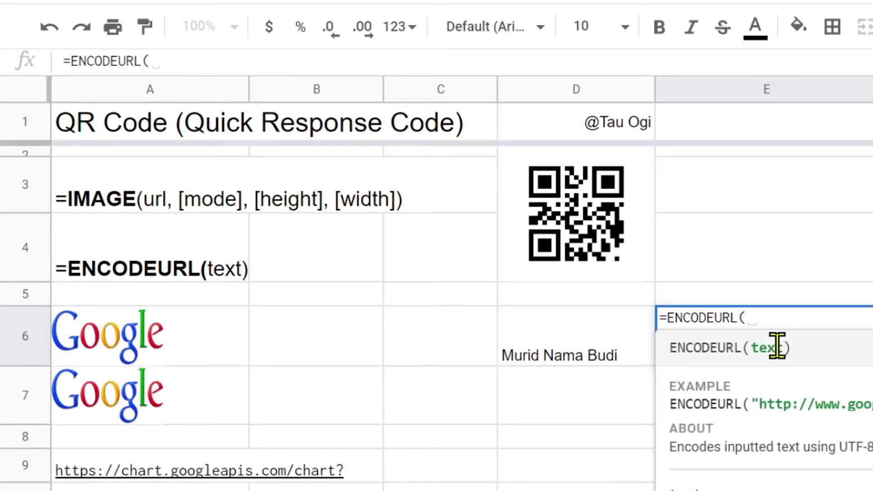
pyautogui.click(583, 358)
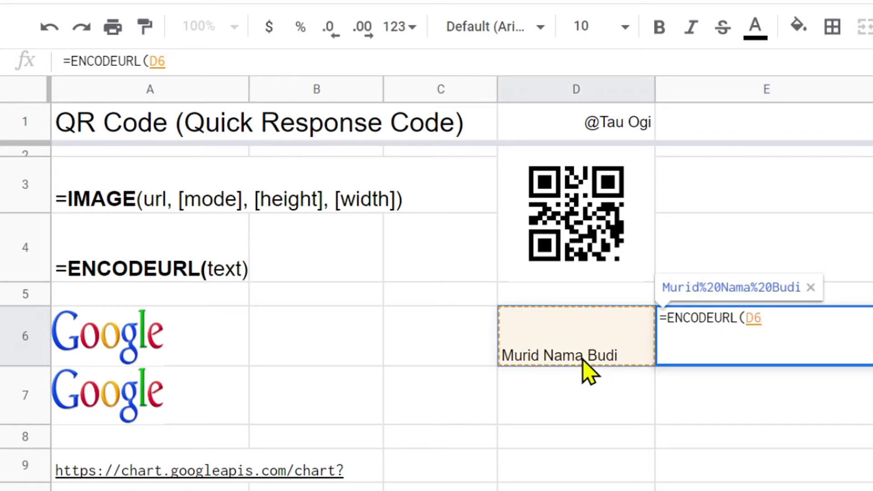
pyautogui.write(')')
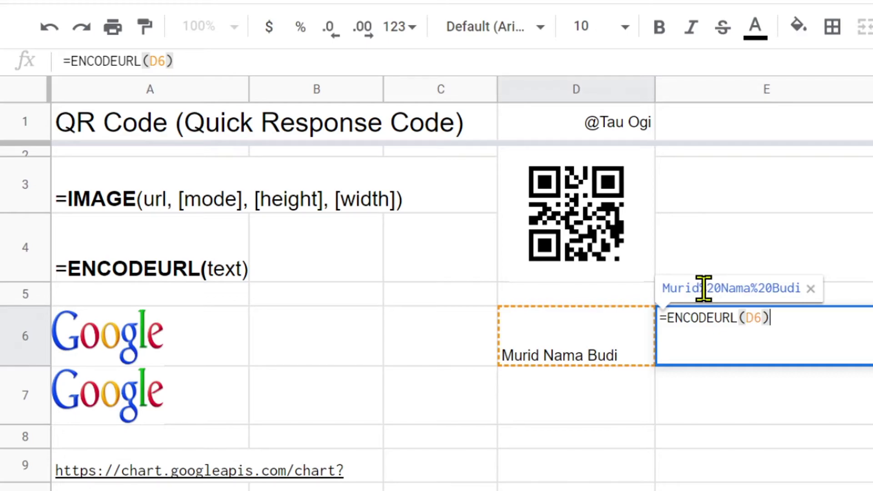
pyautogui.press('Return')
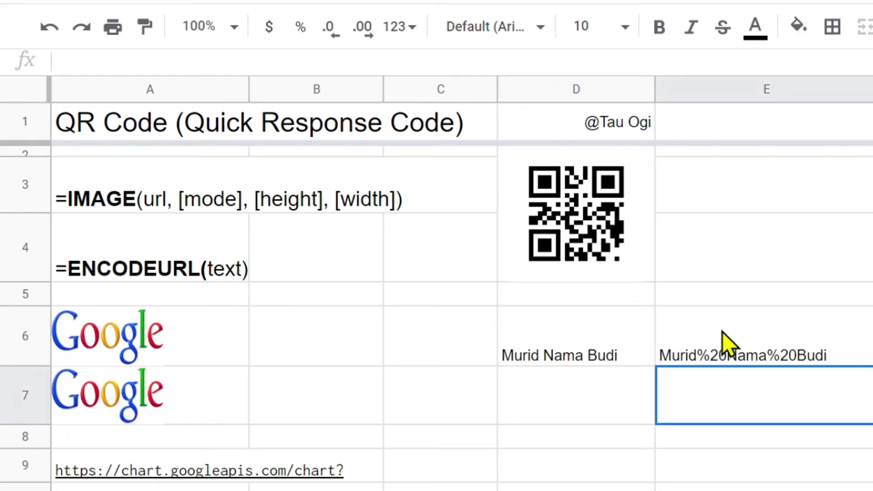
pyautogui.click(810, 361)
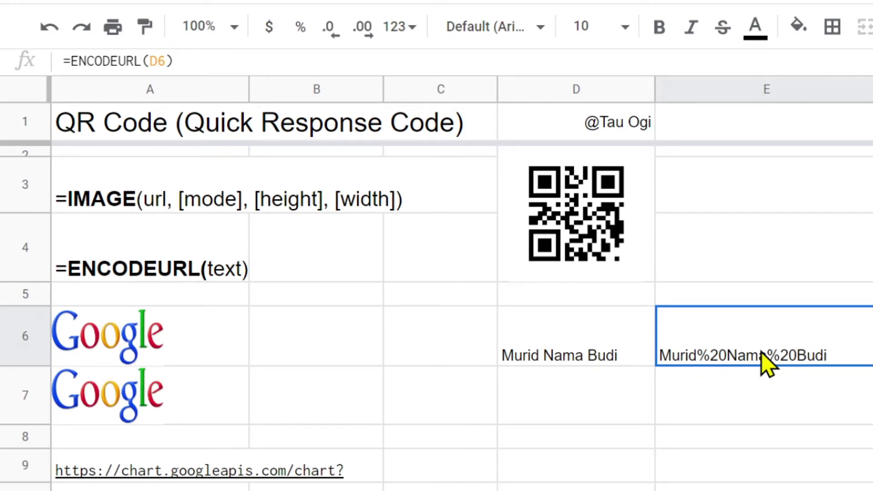
pyautogui.scroll(-3, 445, 446)
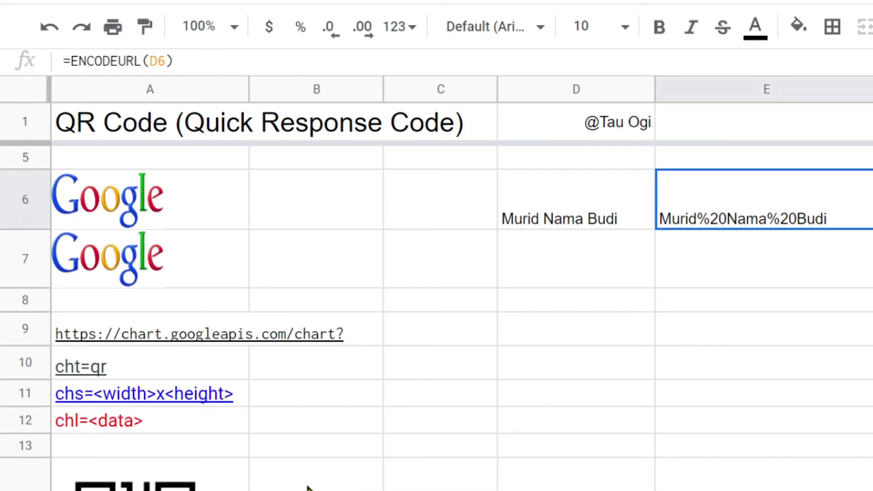
pyautogui.click(150, 482)
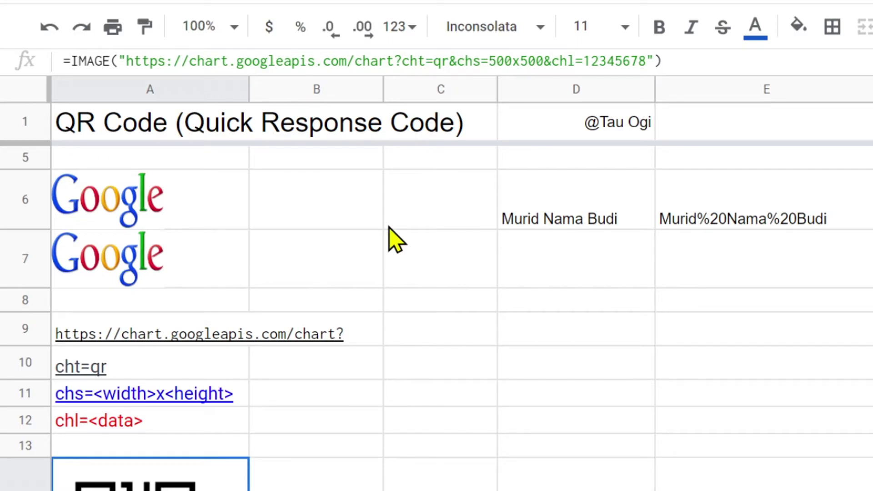
pyautogui.scroll(-1, 390, 227)
pyautogui.scroll(-3, 175, 452)
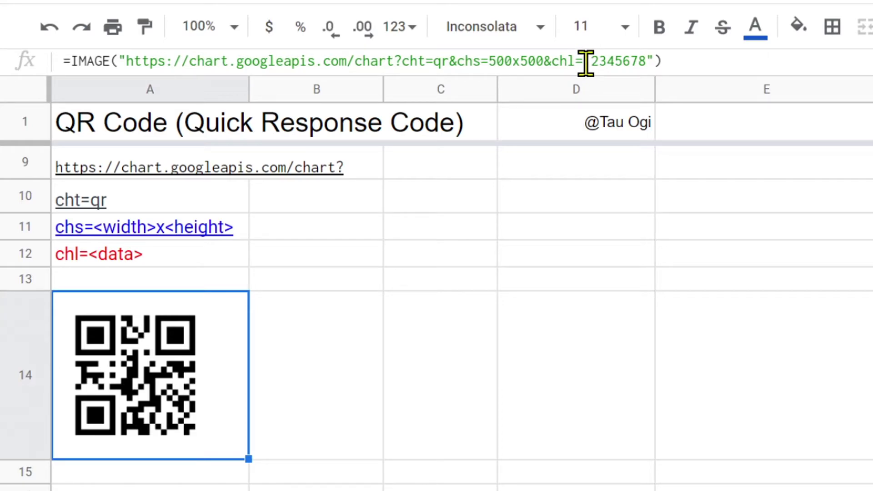
pyautogui.click(586, 60)
pyautogui.moveTo(586, 61); pyautogui.dragTo(646, 61)
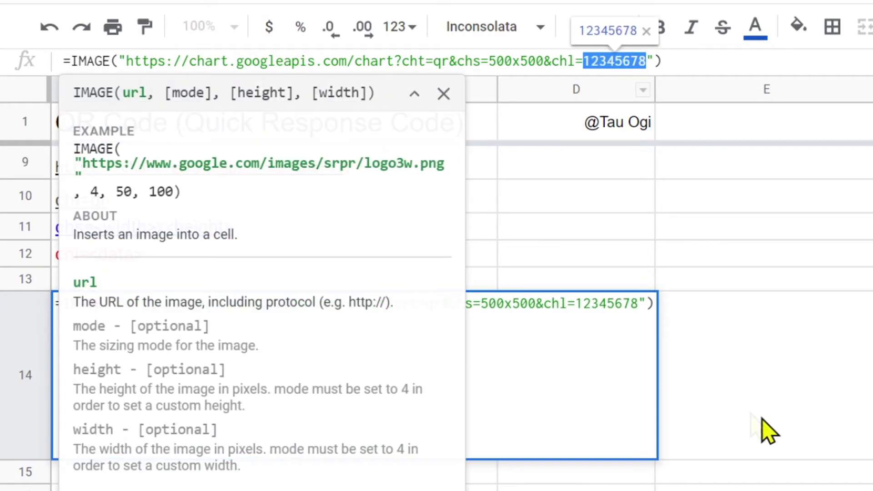
pyautogui.scroll(5, 768, 432)
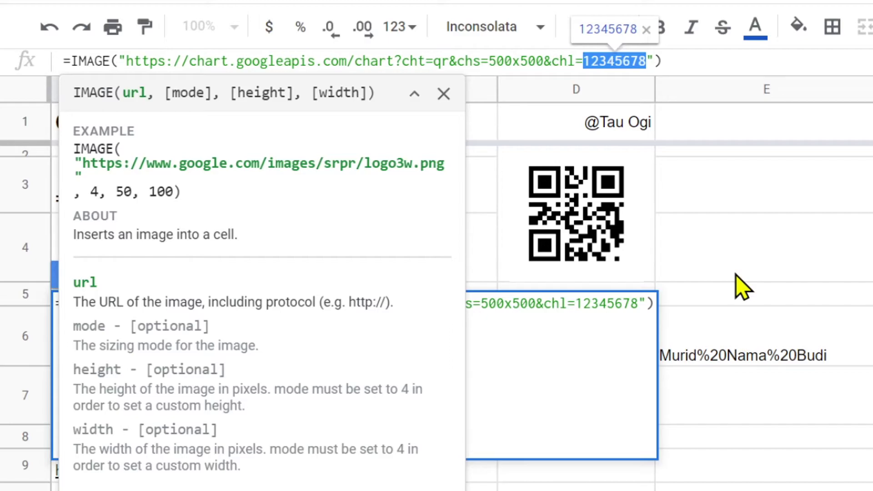
pyautogui.press('Escape')
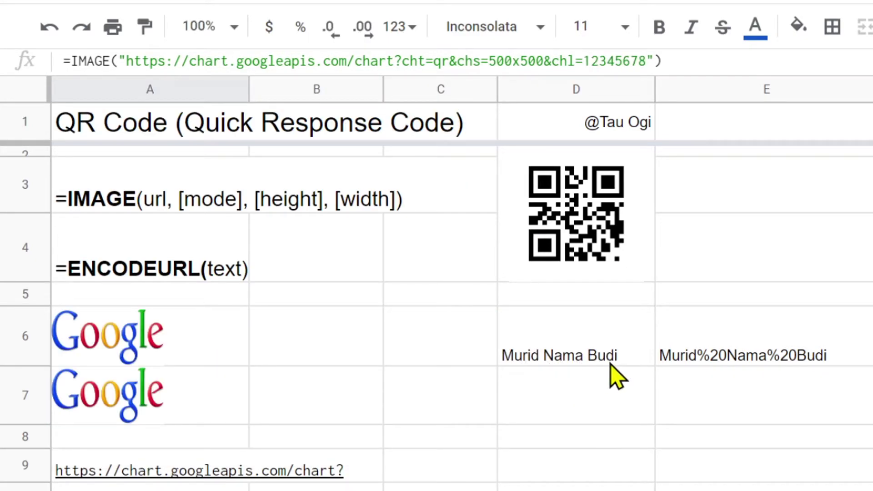
pyautogui.scroll(-5, 490, 360)
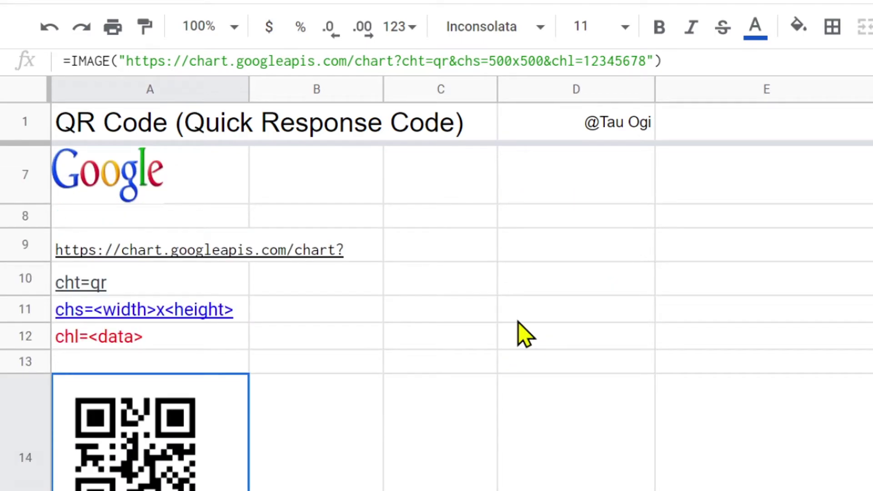
pyautogui.scroll(5, 526, 324)
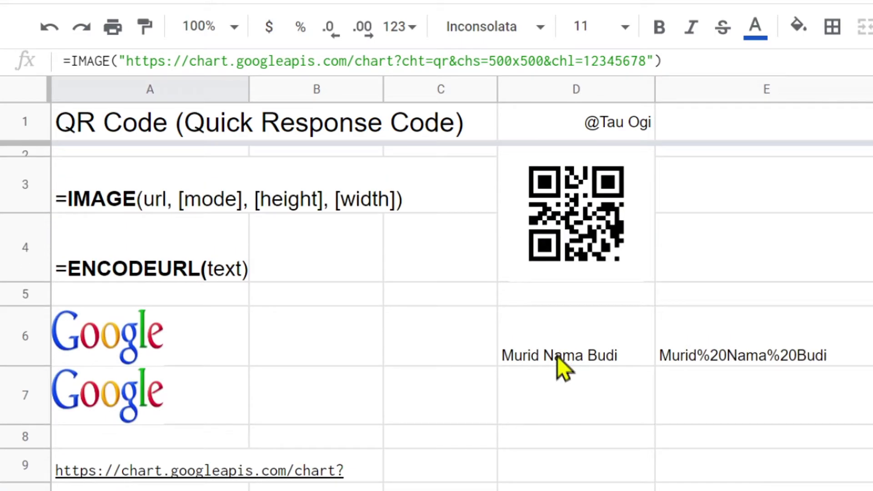
# Replace the 12345678 chl data in the A14 IMAGE formula with the plain text copied from D6, and inspect the formula
pyautogui.click(563, 361)
pyautogui.tripleClick(182, 63)
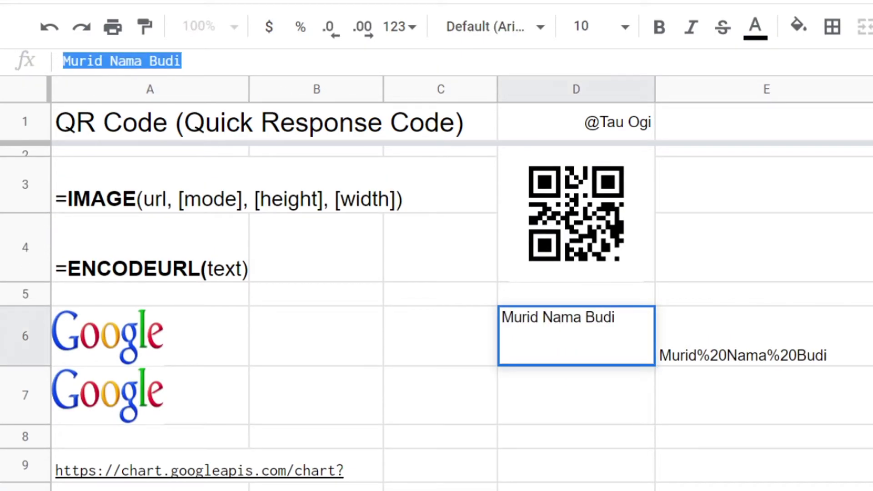
pyautogui.press('Escape')
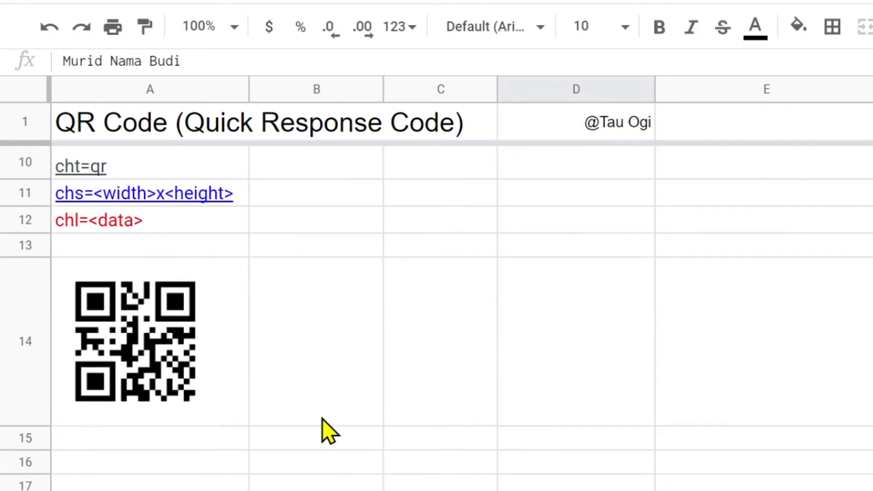
pyautogui.click(127, 354)
pyautogui.moveTo(583, 61); pyautogui.dragTo(644, 61)
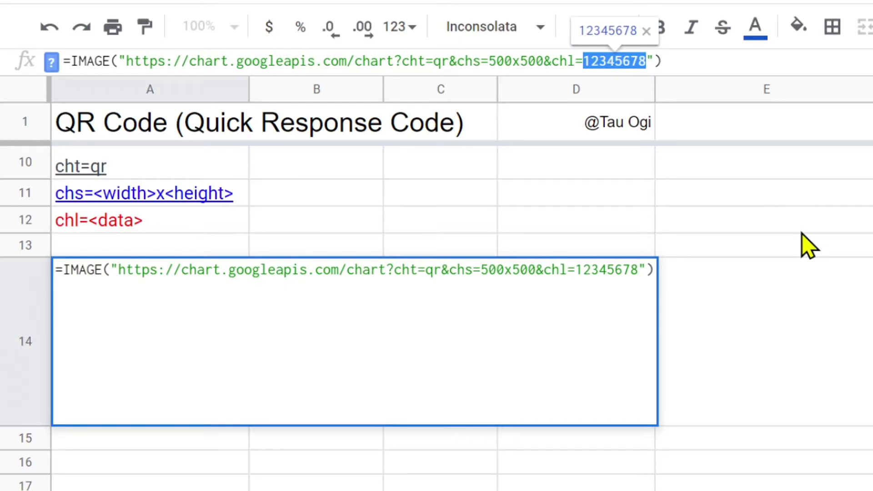
pyautogui.write('Murid Nama Budi')
pyautogui.press('Return')
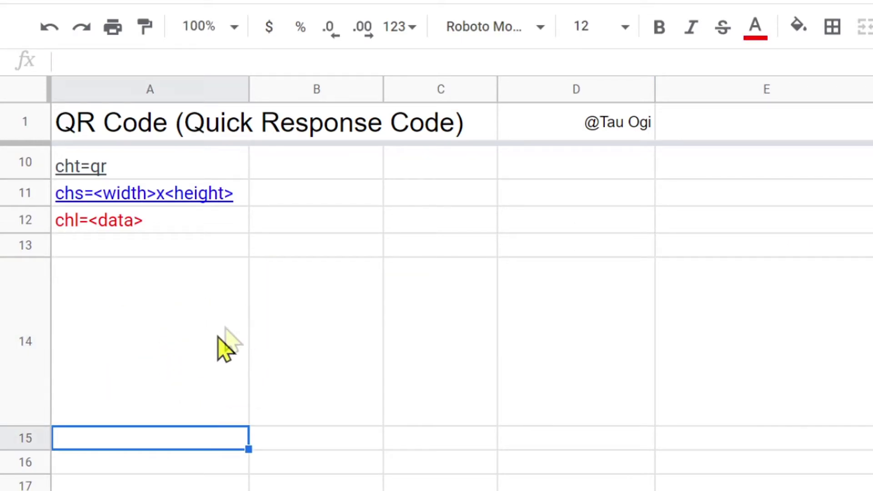
pyautogui.click(148, 348)
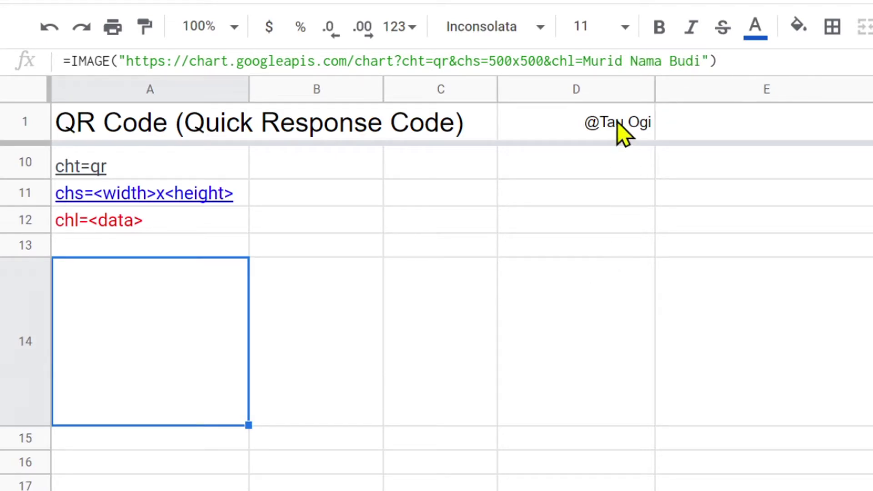
pyautogui.click(585, 59)
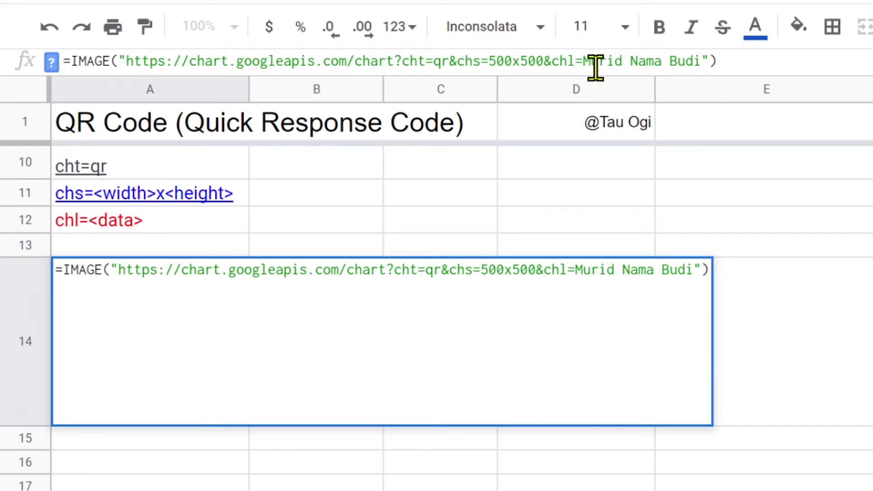
pyautogui.press('Escape')
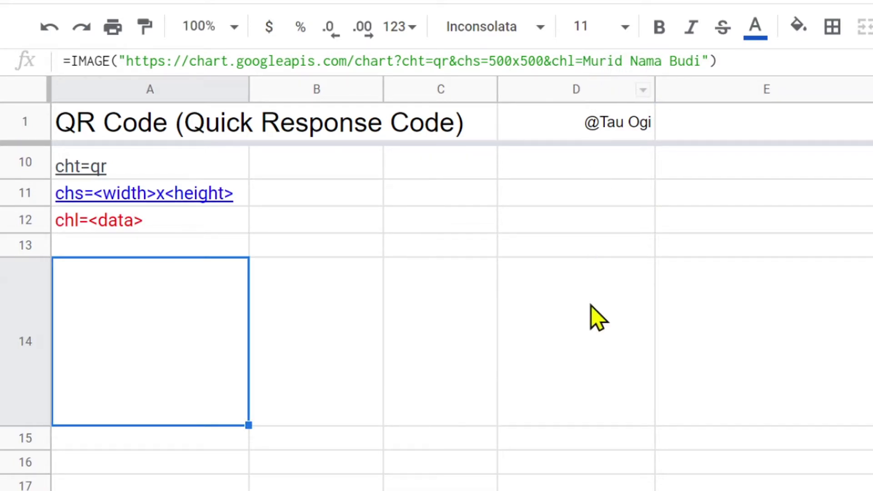
# Copy the cell E6 containing the URL-encoded text
pyautogui.scroll(-5, 602, 343)
pyautogui.scroll(8, 602, 346)
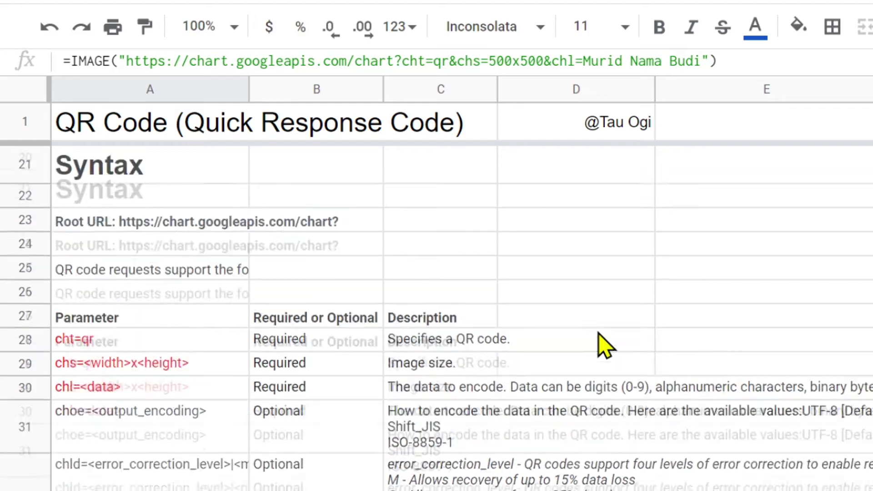
pyautogui.click(736, 345)
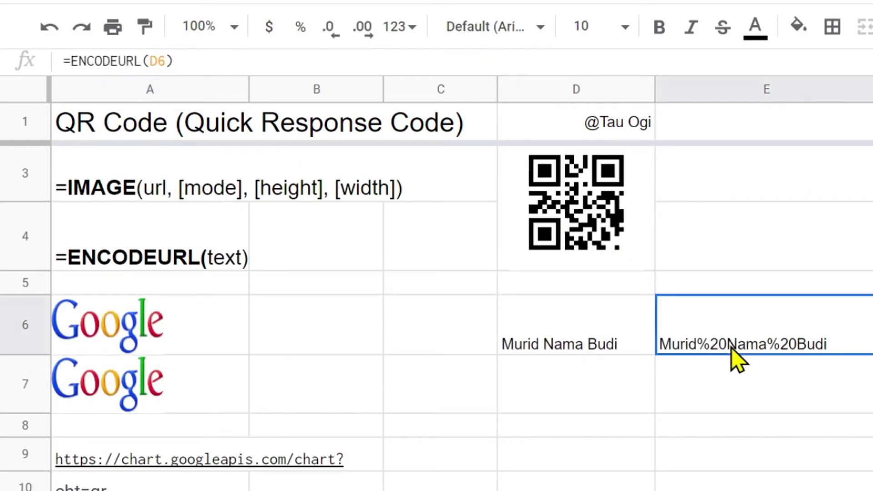
pyautogui.rightClick(766, 342)
pyautogui.click(825, 59)
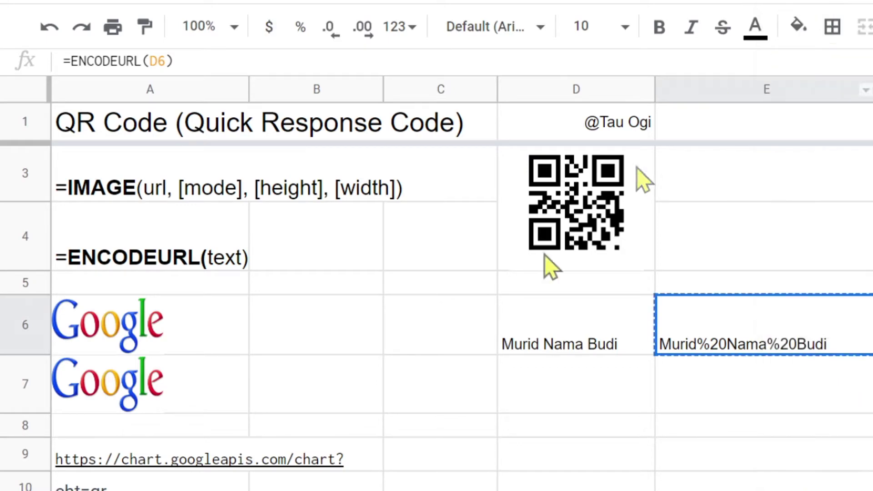
# Replace the chl data in the A14 IMAGE formula with the copied URL-encoded text, and reselect the cell
pyautogui.scroll(-3, 284, 471)
pyautogui.scroll(-1, 273, 473)
pyautogui.click(179, 454)
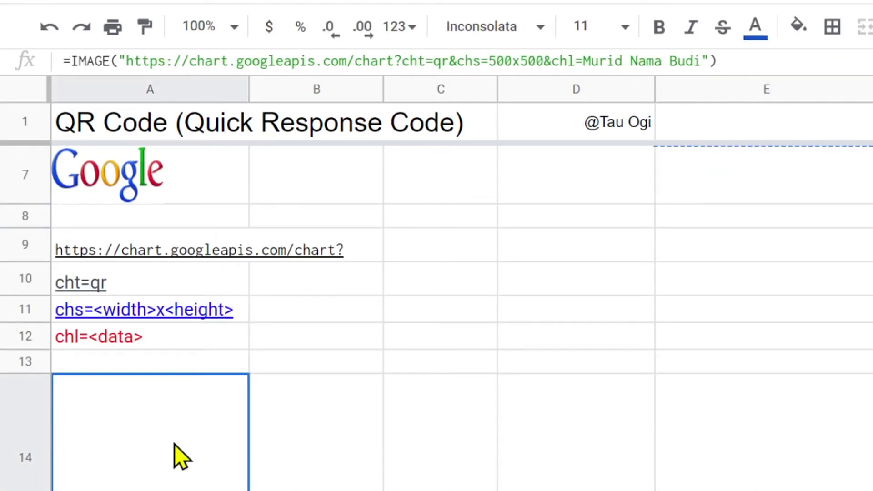
pyautogui.moveTo(583, 62); pyautogui.dragTo(685, 68)
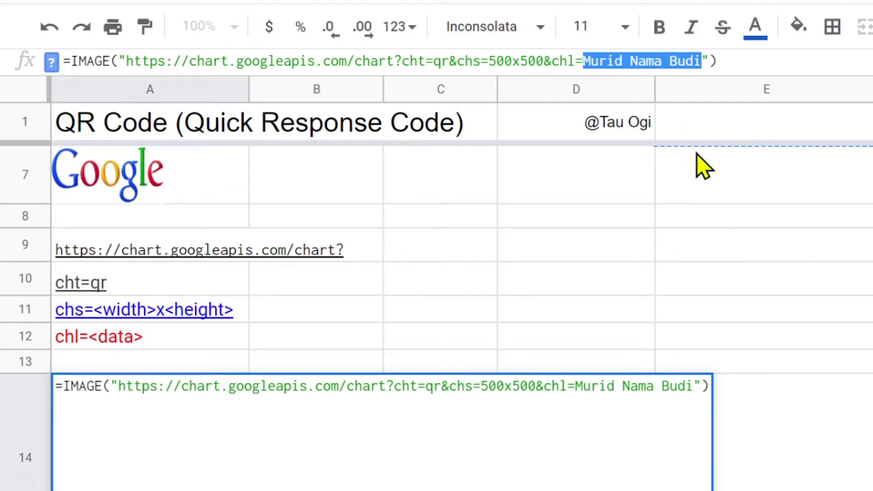
pyautogui.hotkey('ctrl', 'v')
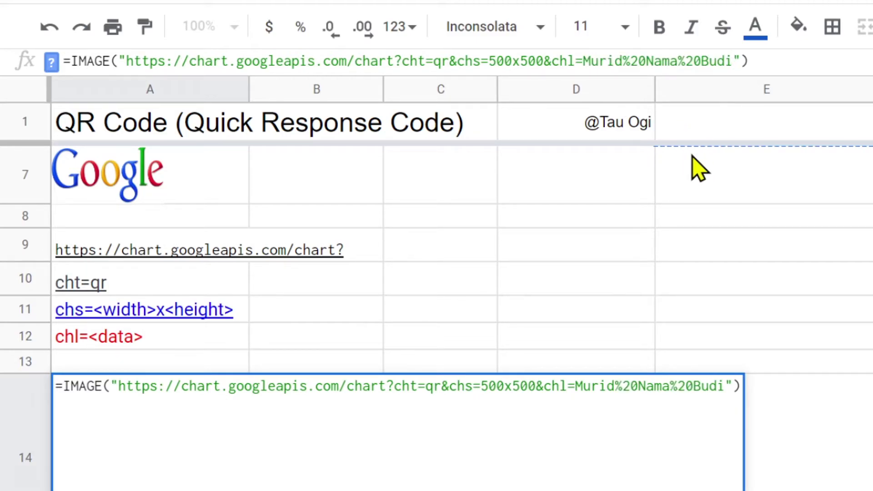
pyautogui.press('Return')
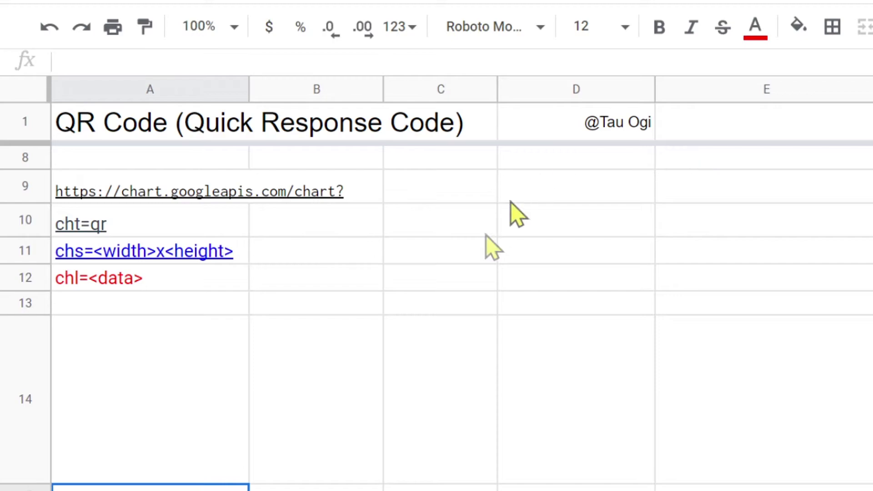
pyautogui.click(184, 439)
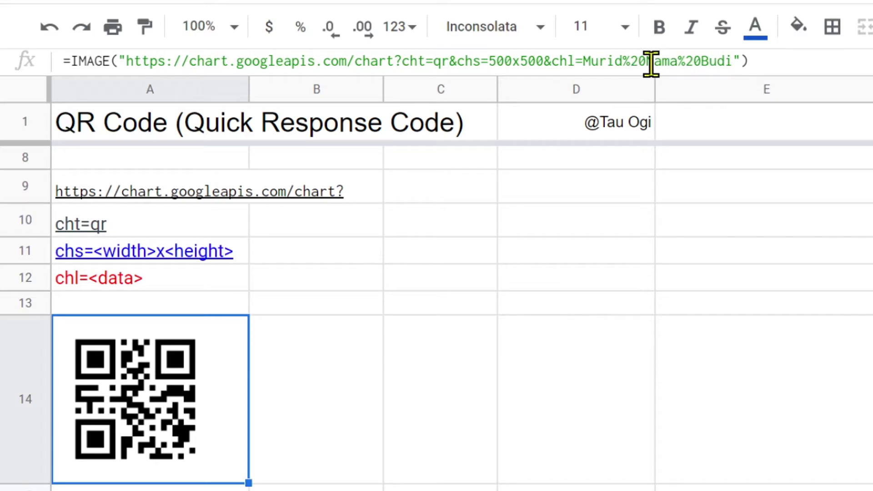
# Review the sample text in D6 and switch to the Contoh QR sheet
pyautogui.scroll(4, 477, 386)
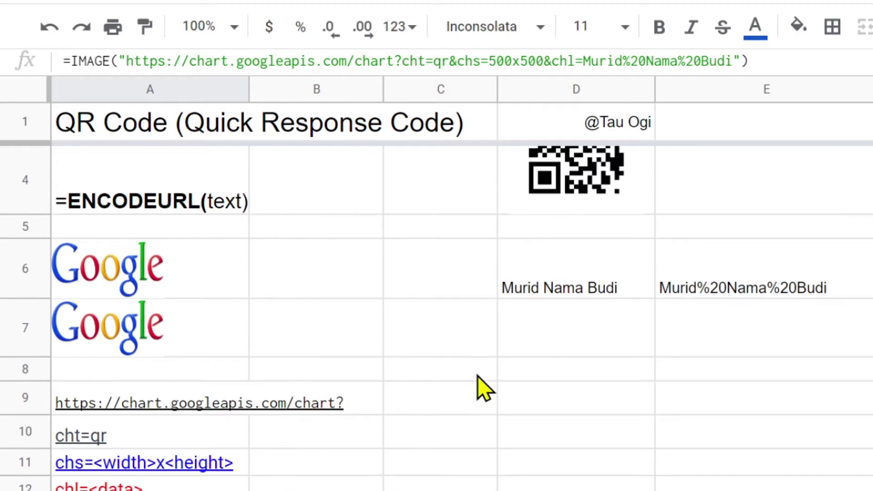
pyautogui.click(568, 291)
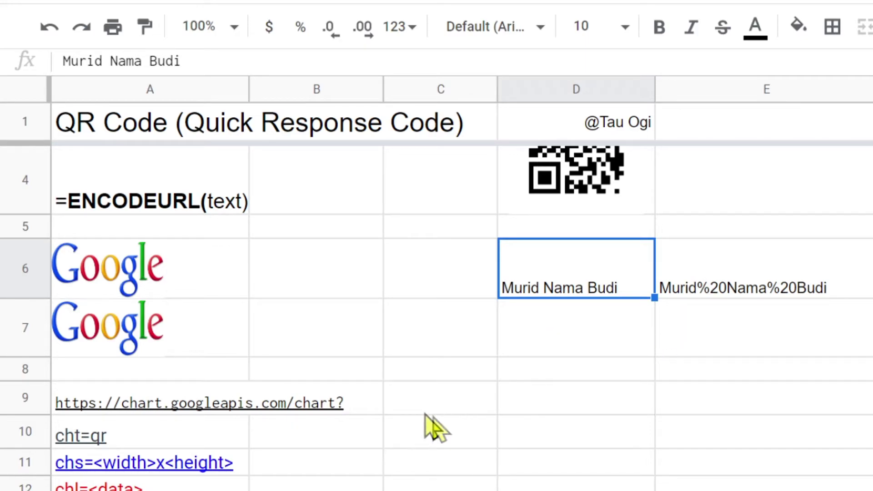
pyautogui.scroll(2, 561, 390)
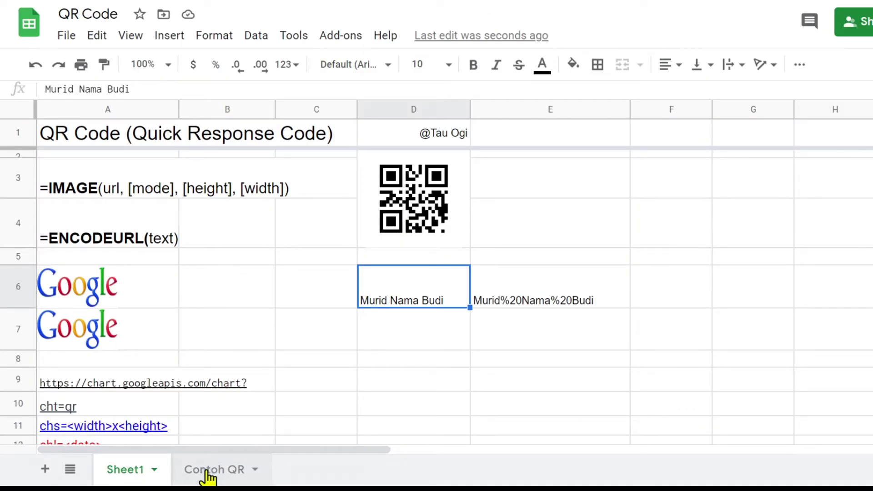
pyautogui.click(216, 471)
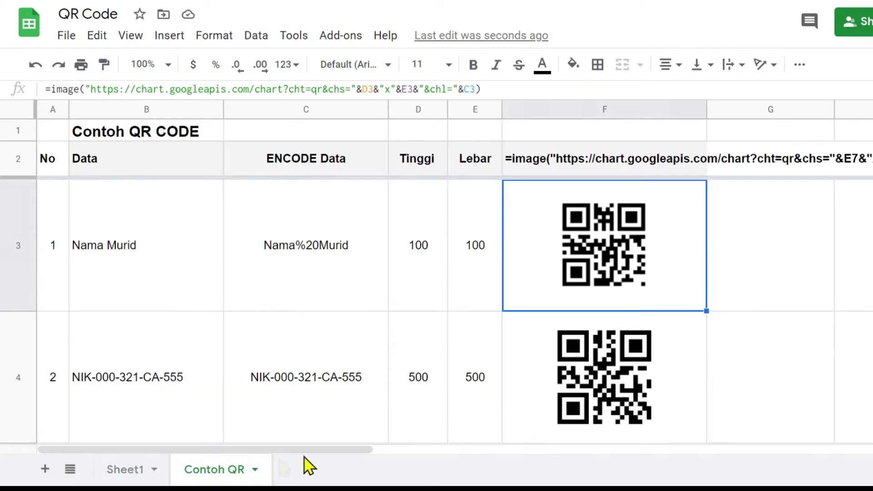
# Move the Contoh QR CODE title from B1 to A1
pyautogui.click(104, 137)
pyautogui.moveTo(93, 117); pyautogui.dragTo(61, 131)
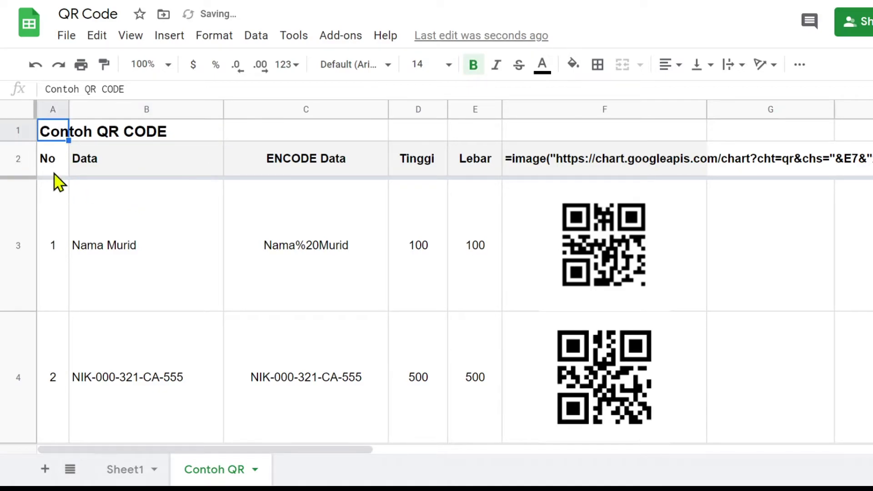
pyautogui.click(135, 169)
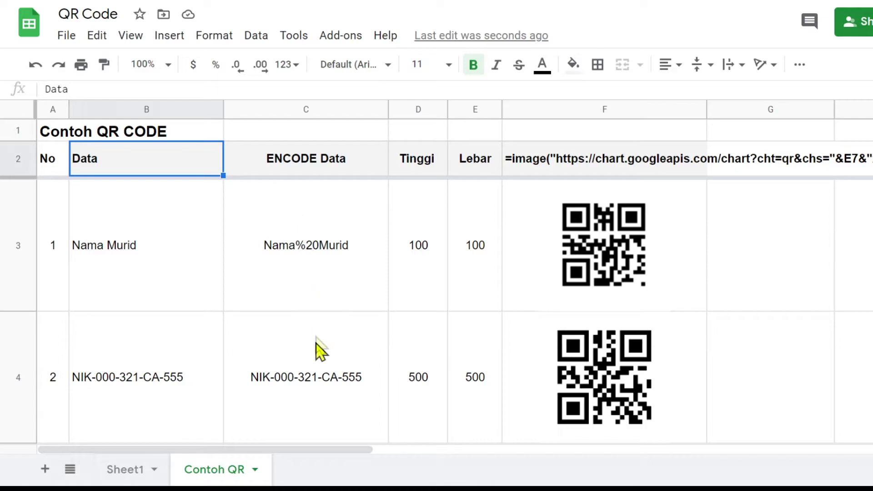
# Examine the ENCODEURL formulas in C3 and C4, the row 3 Tinggi and Lebar sizes, and the IMAGE formulas in F2 and F3
pyautogui.click(299, 262)
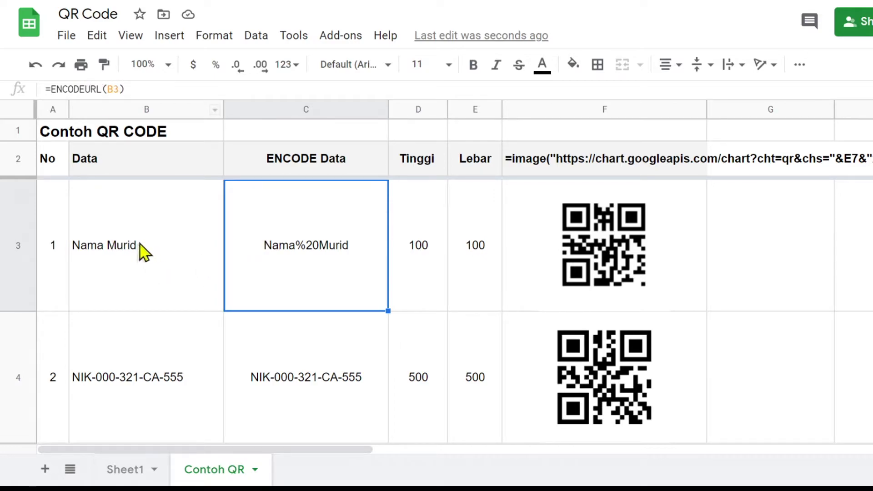
pyautogui.click(123, 256)
pyautogui.click(305, 377)
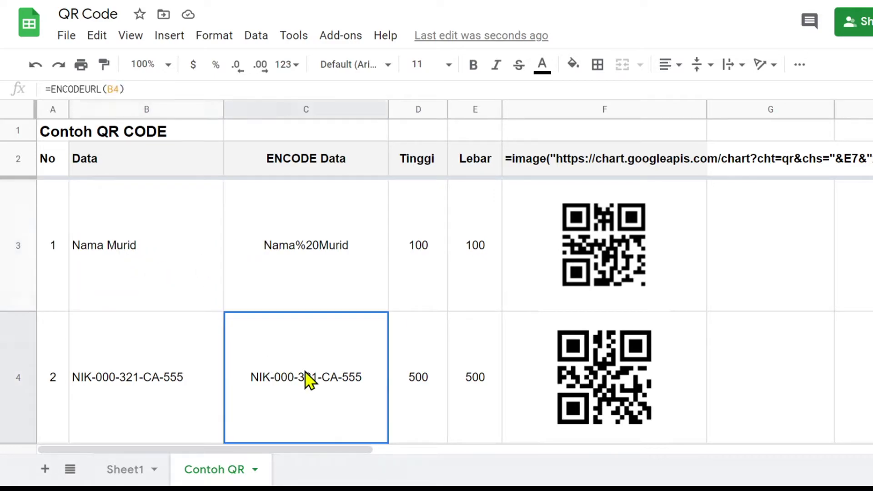
pyautogui.click(141, 389)
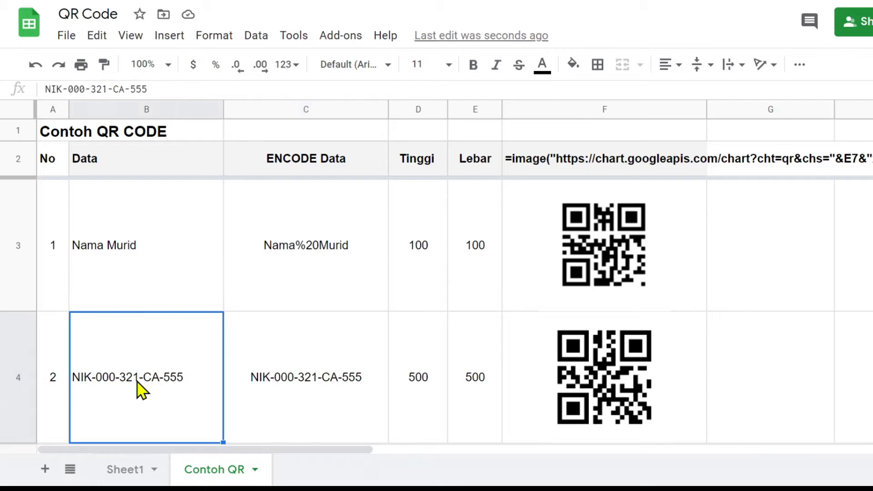
pyautogui.click(414, 252)
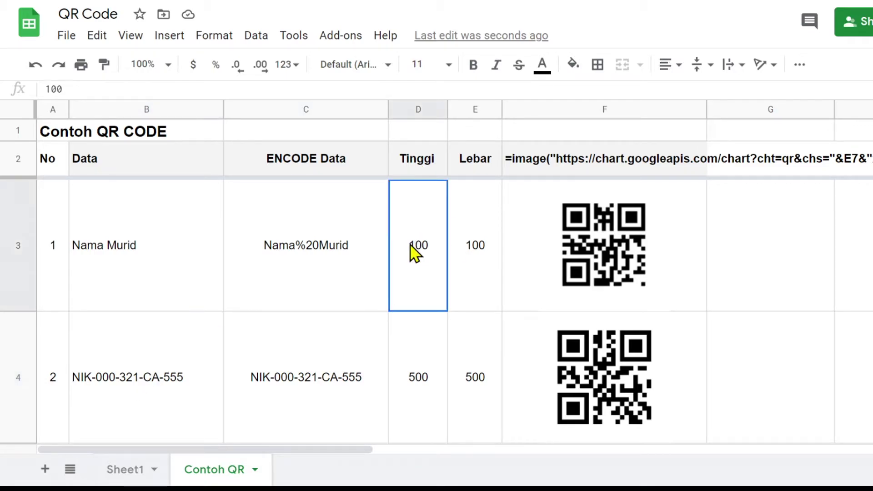
pyautogui.click(481, 247)
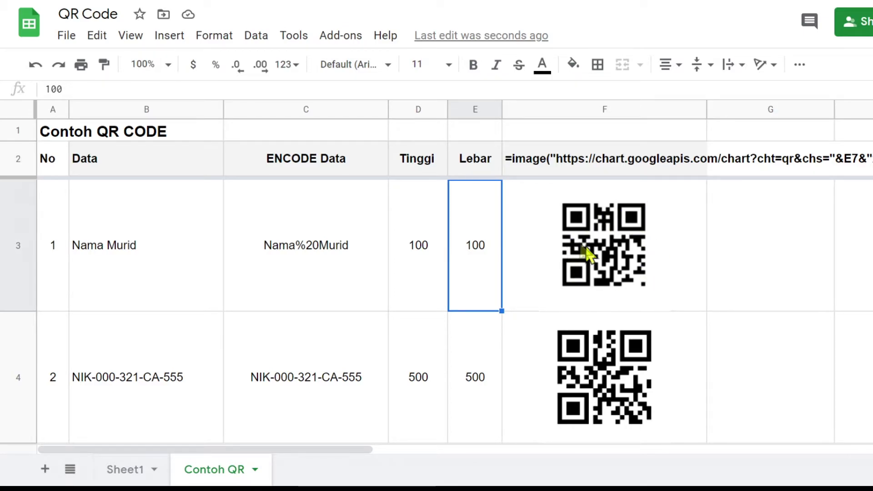
pyautogui.click(602, 262)
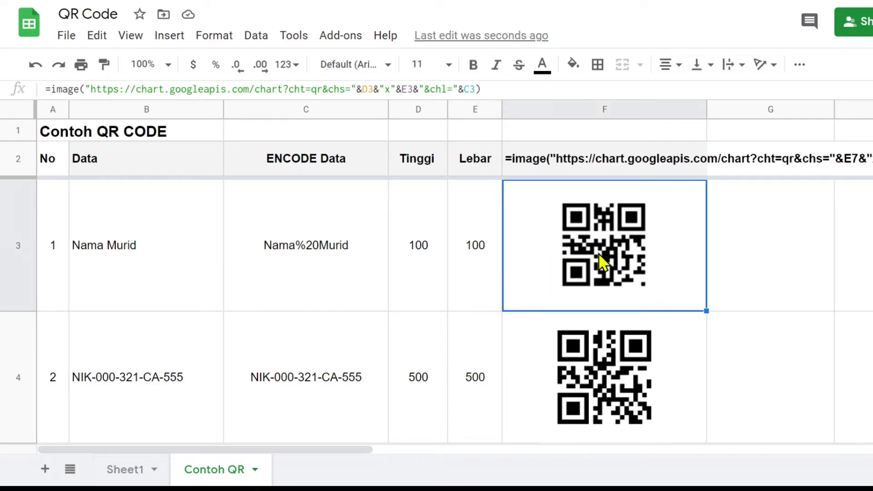
pyautogui.click(522, 159)
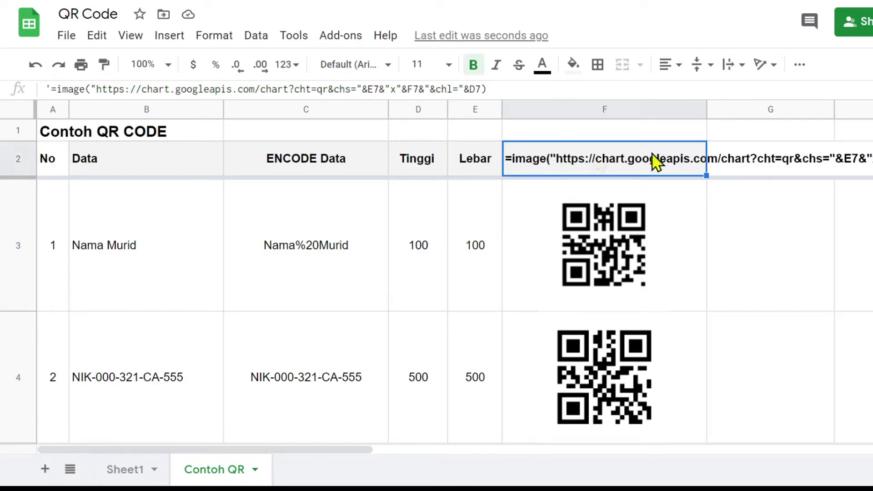
pyautogui.click(596, 237)
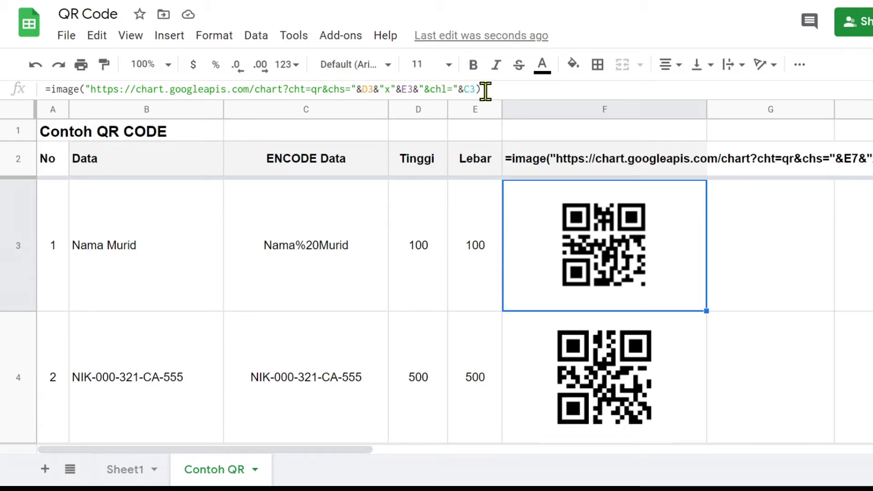
pyautogui.click(360, 90)
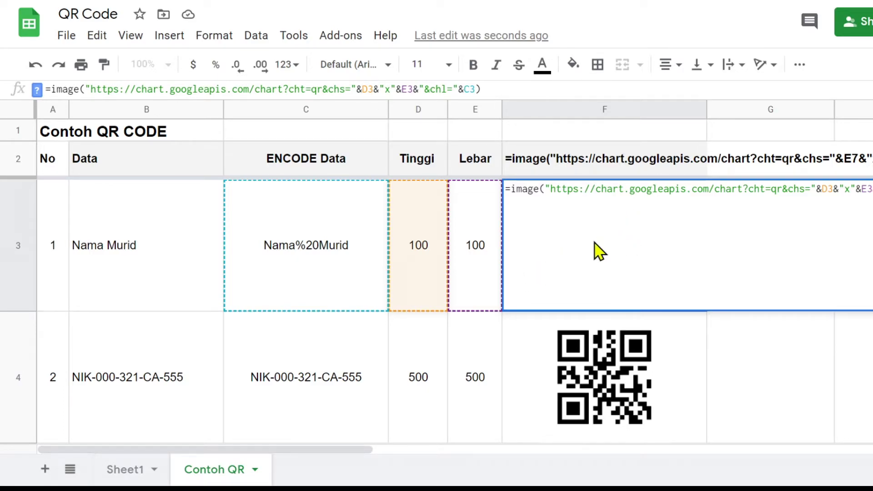
pyautogui.click(414, 357)
# Trace row 3 from its data through the encoded text and dimensions to the chart URL inside the F3 IMAGE formula
pyautogui.click(117, 273)
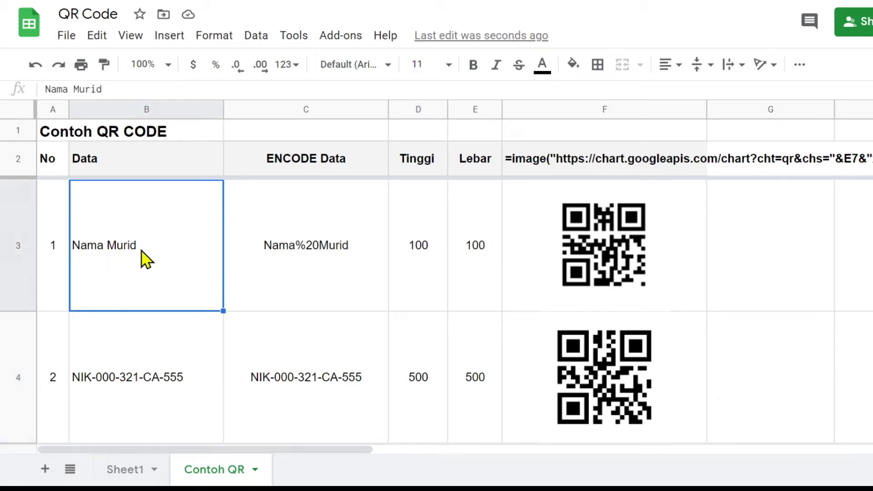
pyautogui.click(309, 264)
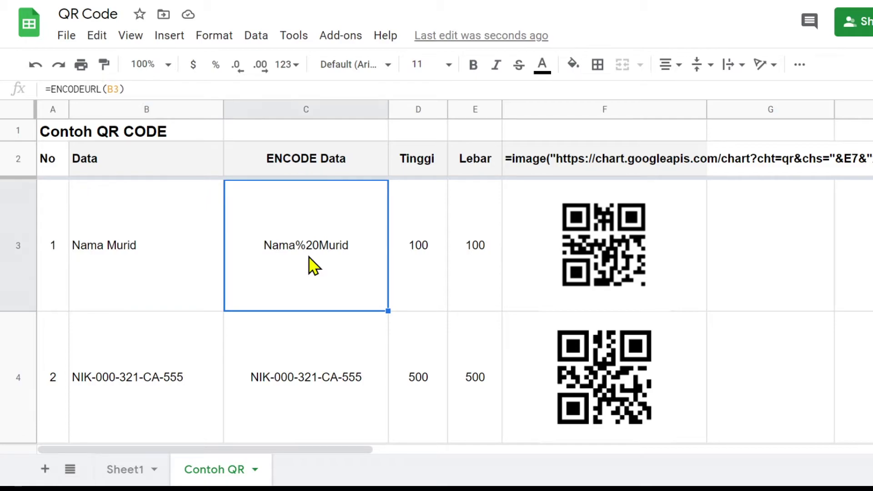
pyautogui.click(418, 265)
pyautogui.click(473, 269)
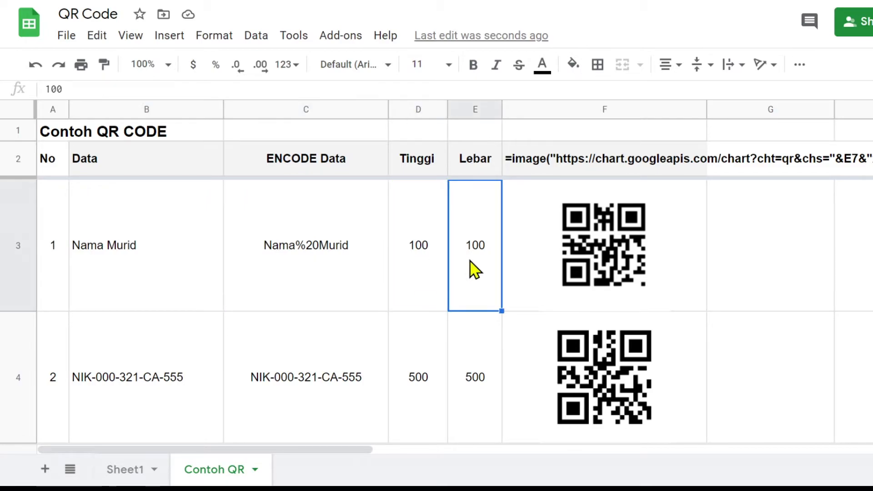
pyautogui.click(571, 254)
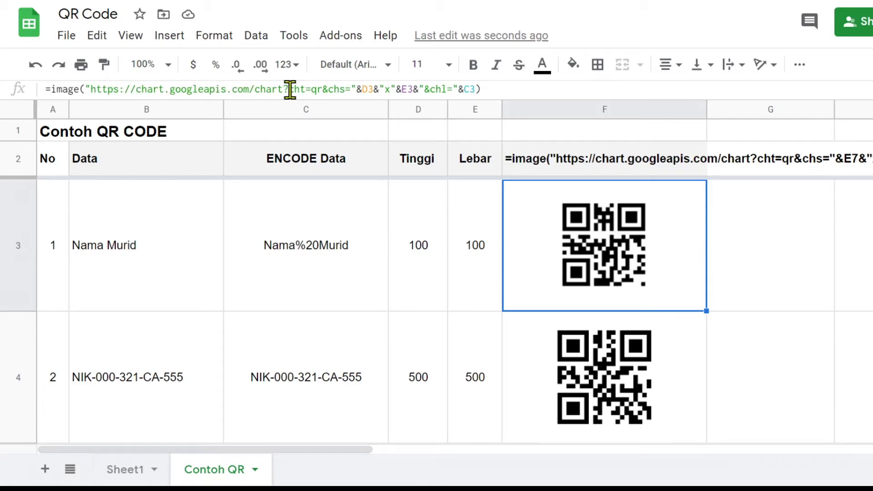
pyautogui.moveTo(290, 90); pyautogui.dragTo(94, 91)
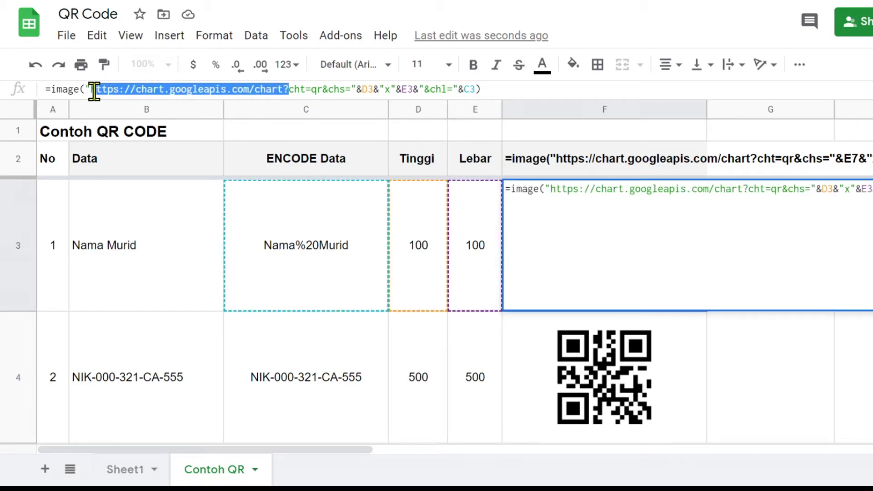
pyautogui.press('Escape')
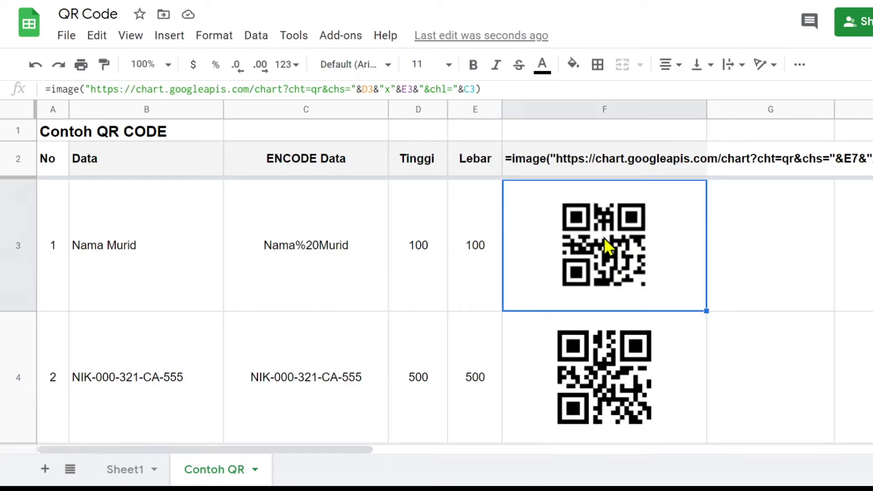
# Browse the example rows and examine row 4's data, its ENCODEURL formula, its size and the IMAGE formula in F4
pyautogui.scroll(-4, 599, 241)
pyautogui.scroll(1, 599, 241)
pyautogui.scroll(3, 599, 241)
pyautogui.click(136, 258)
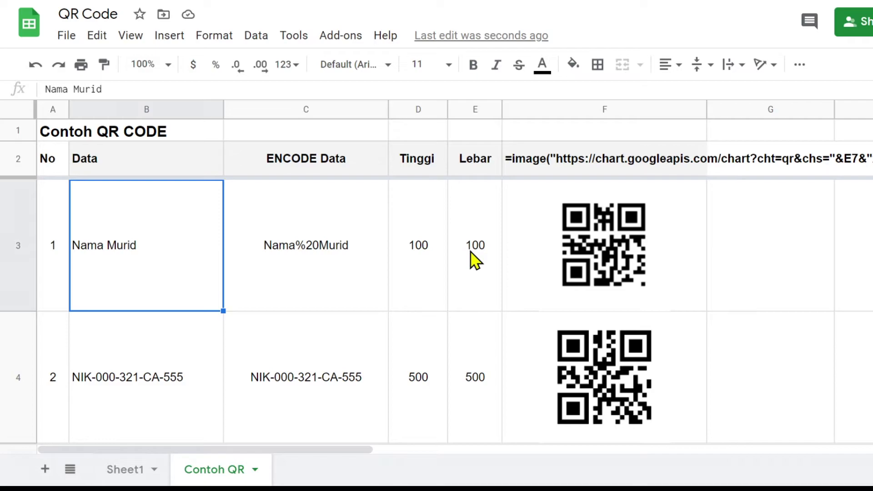
pyautogui.click(177, 398)
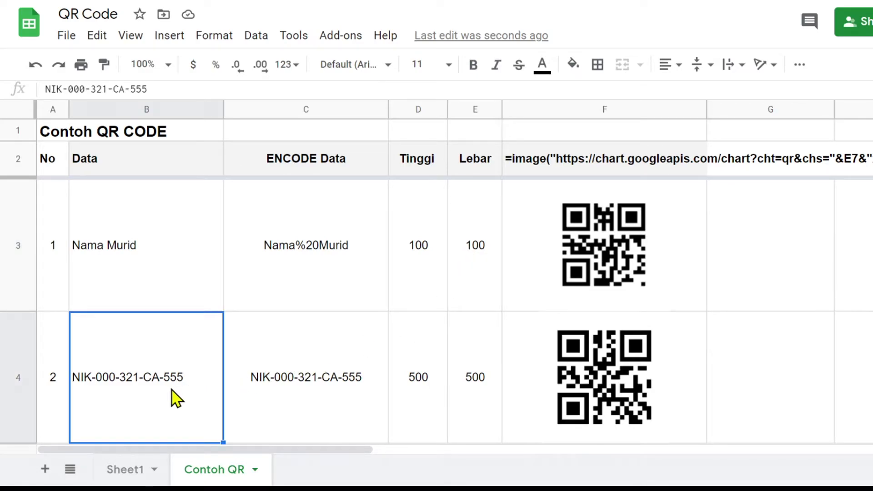
pyautogui.scroll(-1, 176, 397)
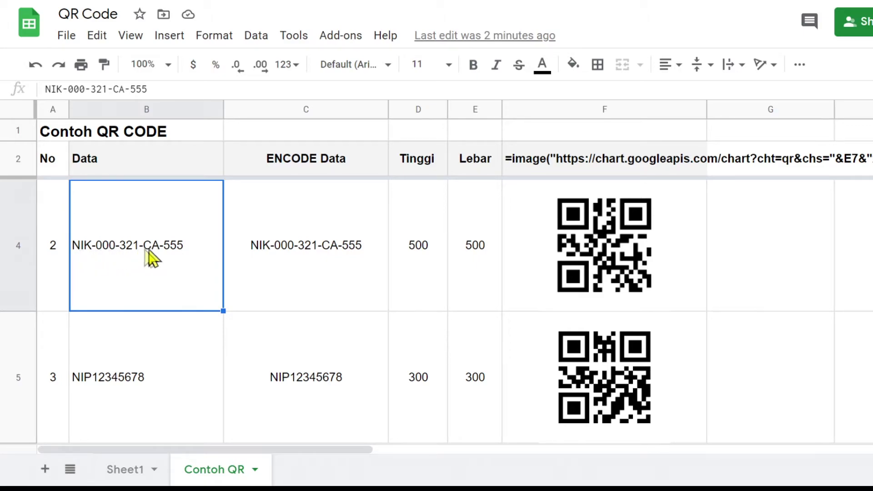
pyautogui.click(293, 255)
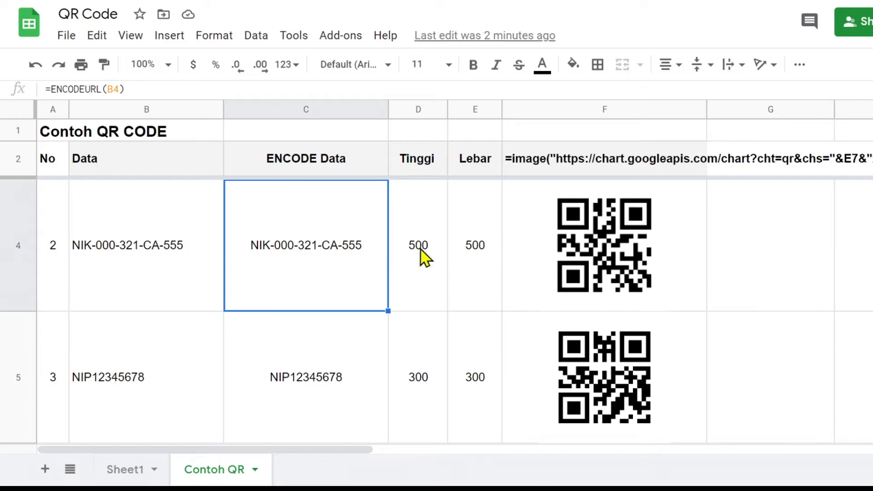
pyautogui.click(478, 250)
pyautogui.click(591, 250)
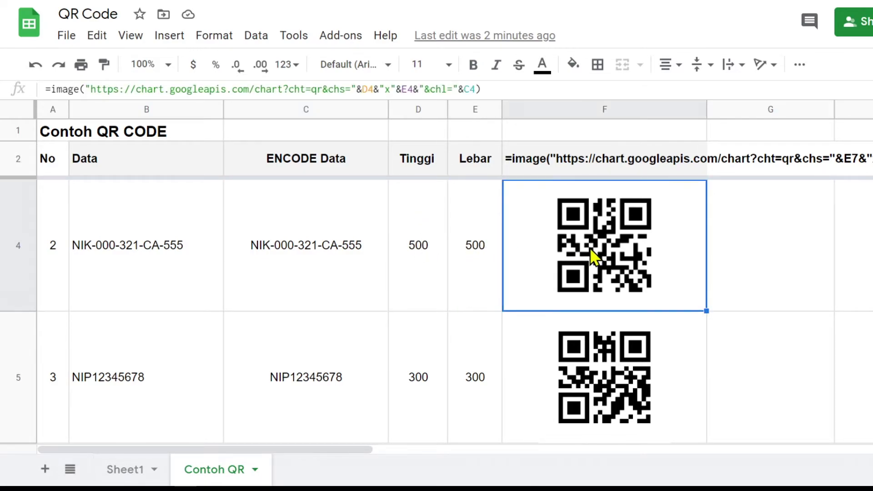
# Examine the data examples in B5 to B7, including the link and multi-line contact text, and the ENCODEURL and IMAGE formulas in row 7
pyautogui.click(163, 377)
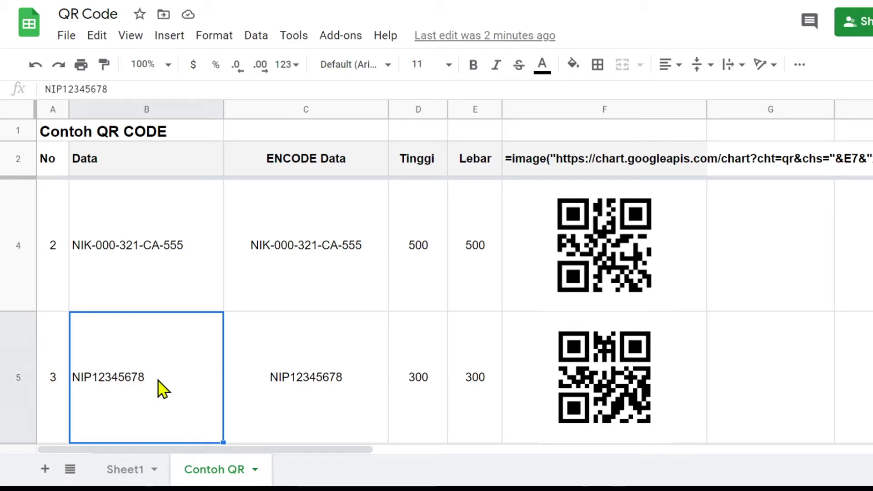
pyautogui.press('Down')
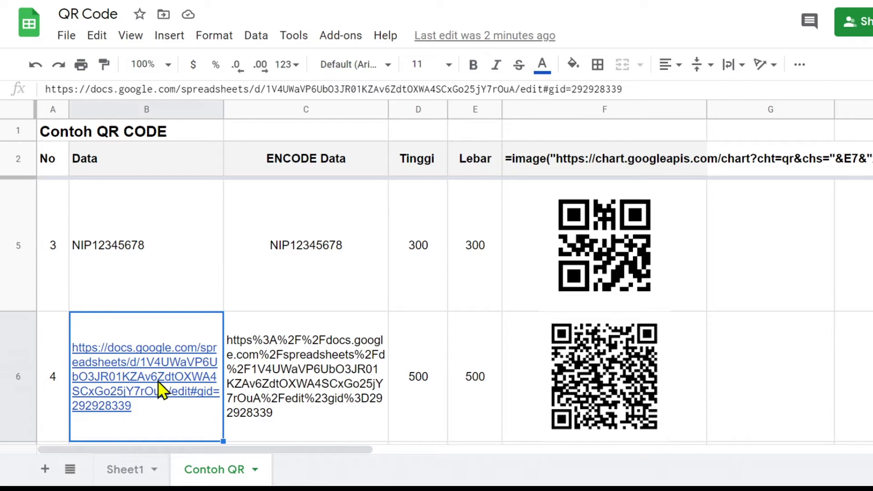
pyautogui.moveTo(121, 378)
pyautogui.press('Down')
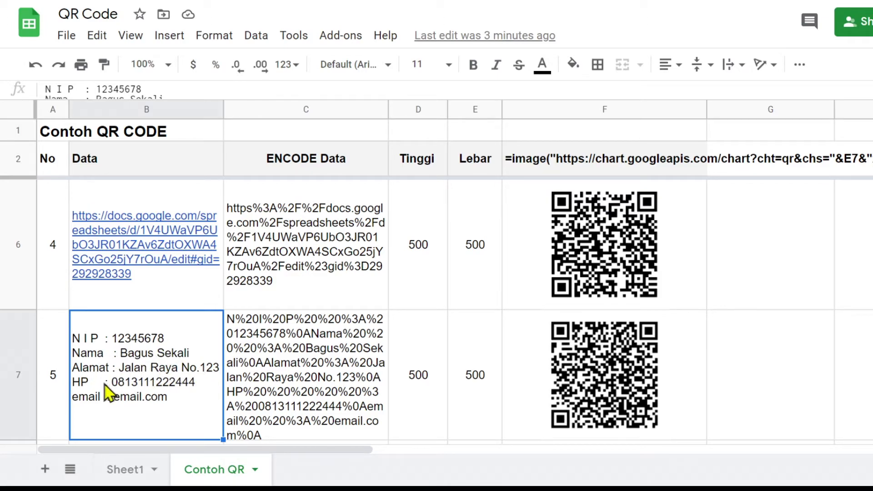
pyautogui.click(318, 363)
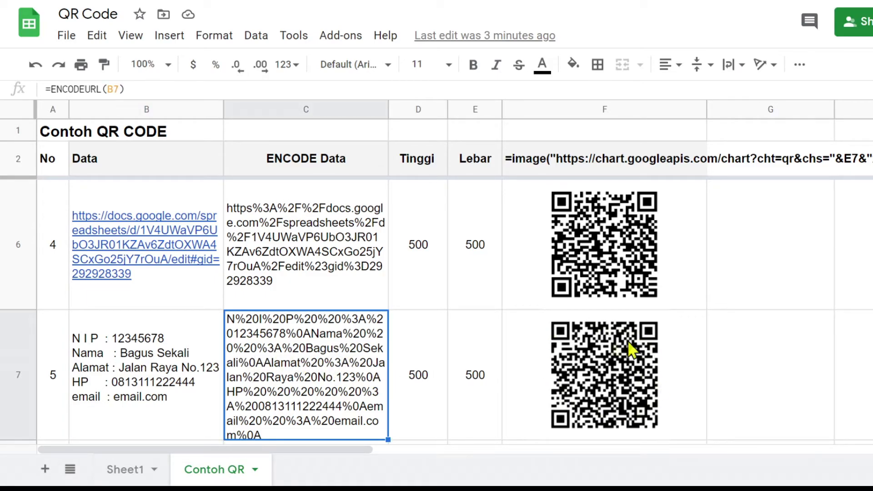
pyautogui.click(600, 373)
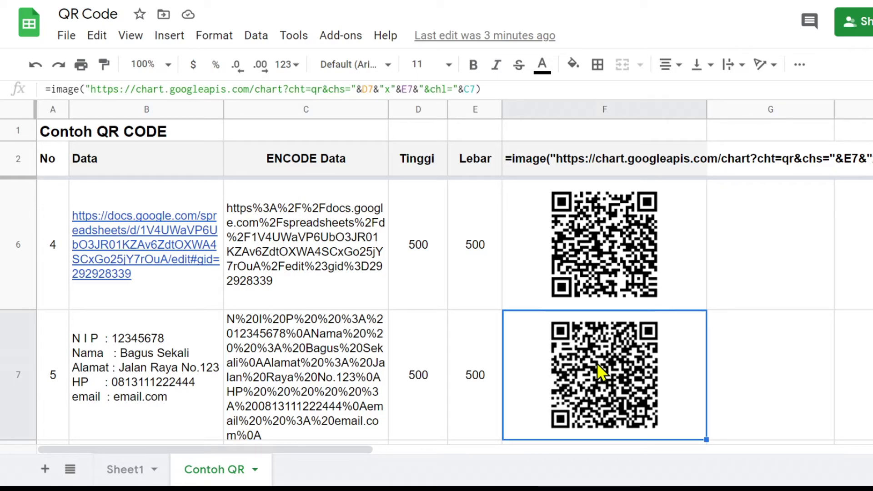
# Fill the multi-line contact text from B7 down into B8
pyautogui.click(157, 396)
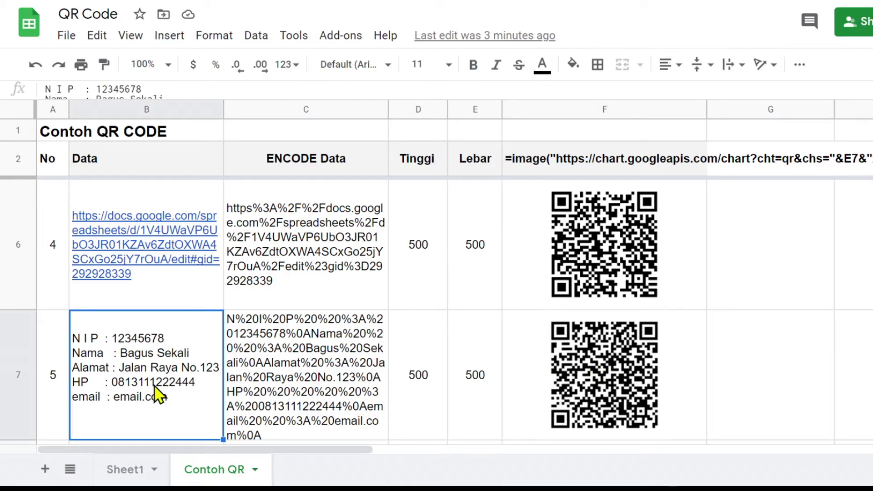
pyautogui.press('Down')
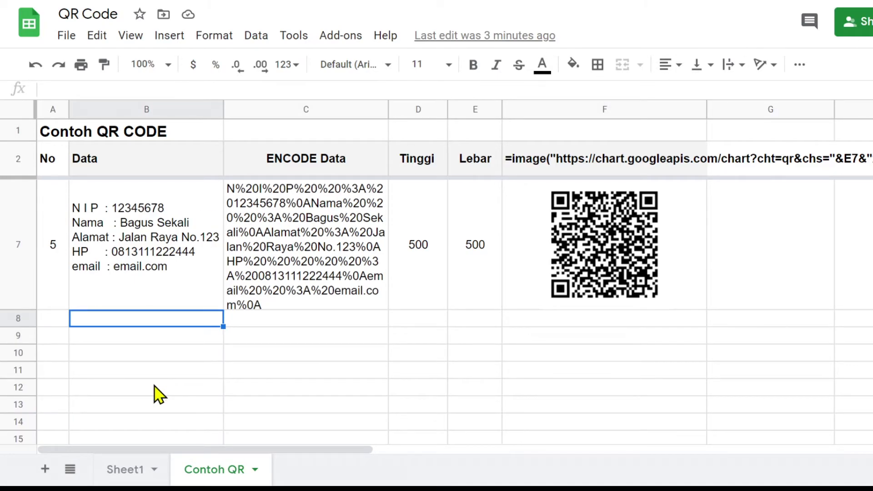
pyautogui.click(139, 302)
pyautogui.moveTo(224, 311); pyautogui.dragTo(227, 332)
pyautogui.click(150, 359)
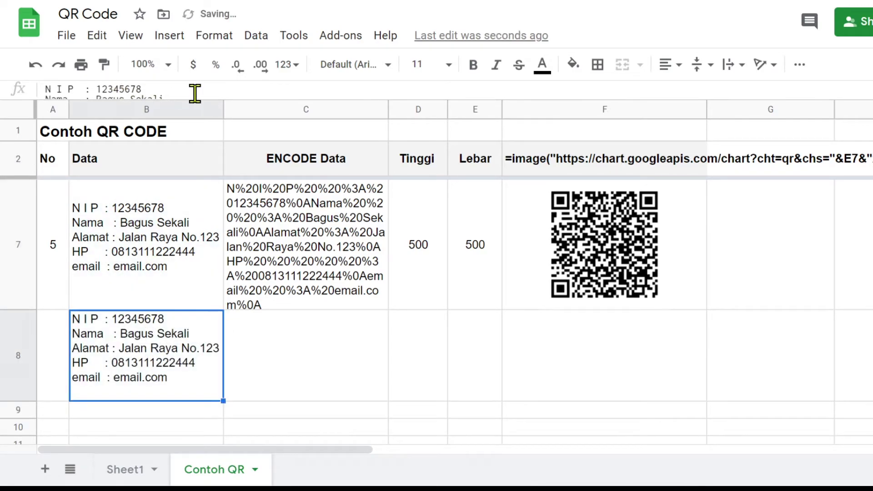
# Expand the formula bar and replace the "N I P" label in B8 with "S K"
pyautogui.moveTo(193, 98); pyautogui.dragTo(194, 152)
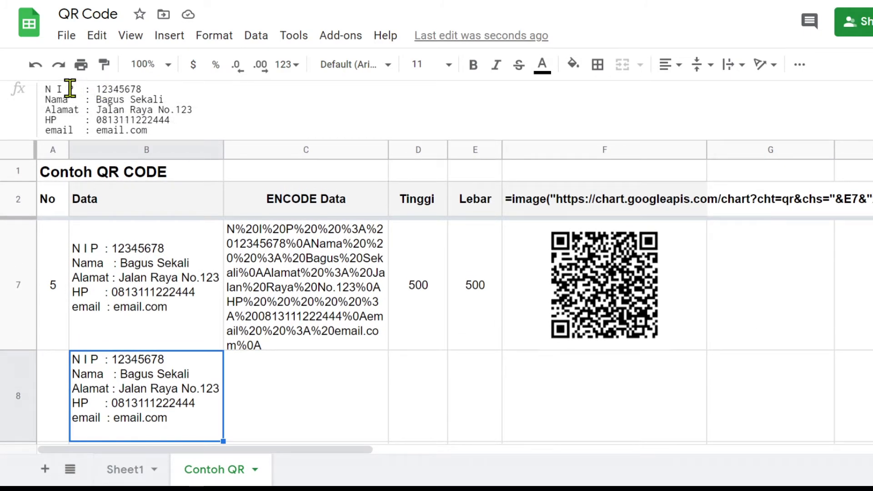
pyautogui.moveTo(74, 89); pyautogui.dragTo(34, 95)
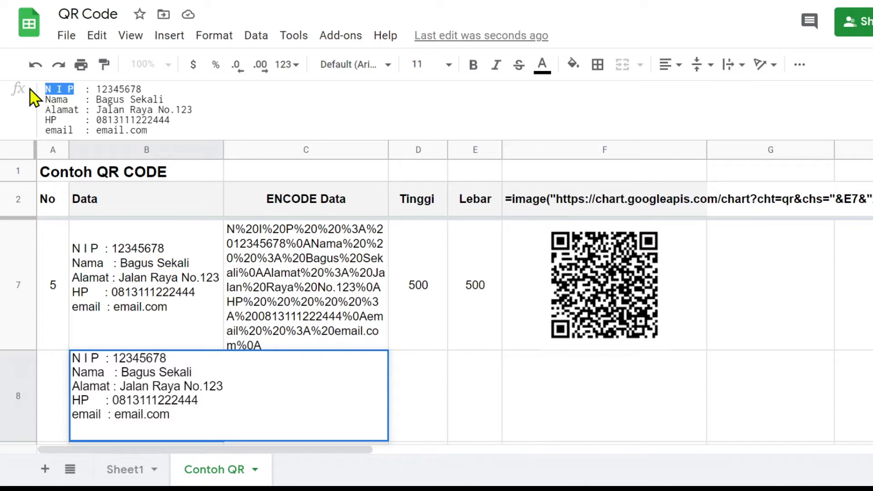
pyautogui.write('SK')
pyautogui.press('BackSpace')
pyautogui.write('KU')
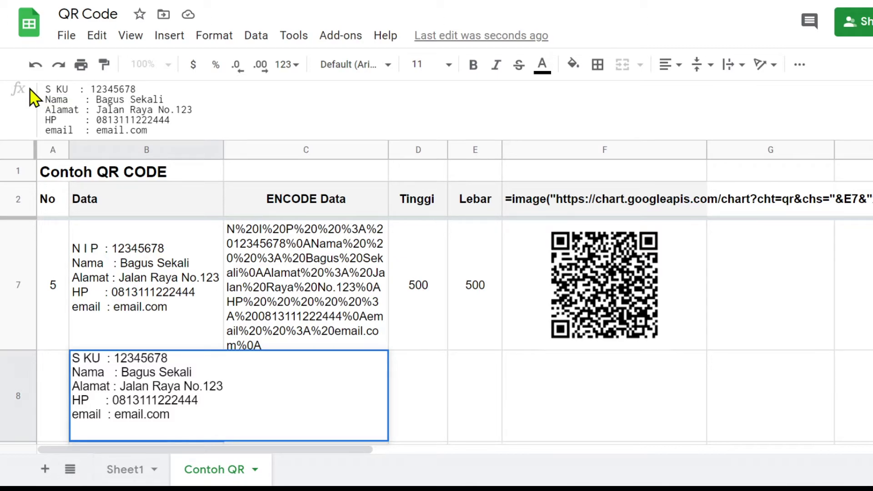
pyautogui.press('BackSpace')
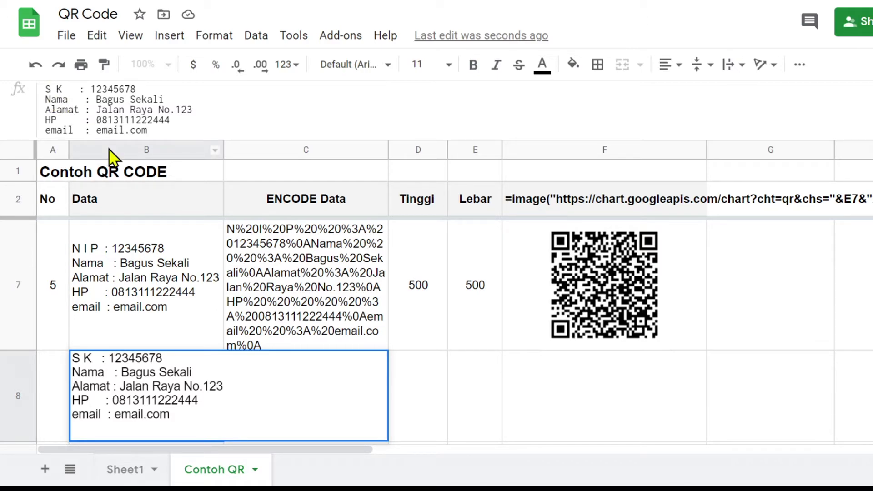
# Change the second label in B8 to "Nama Barang" and set its value to "Hand Phone"
pyautogui.click(68, 99)
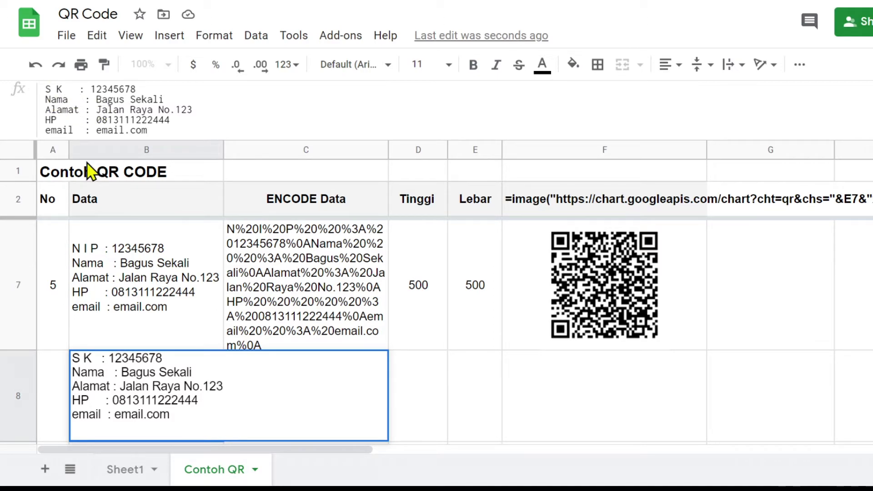
pyautogui.write('bARA')
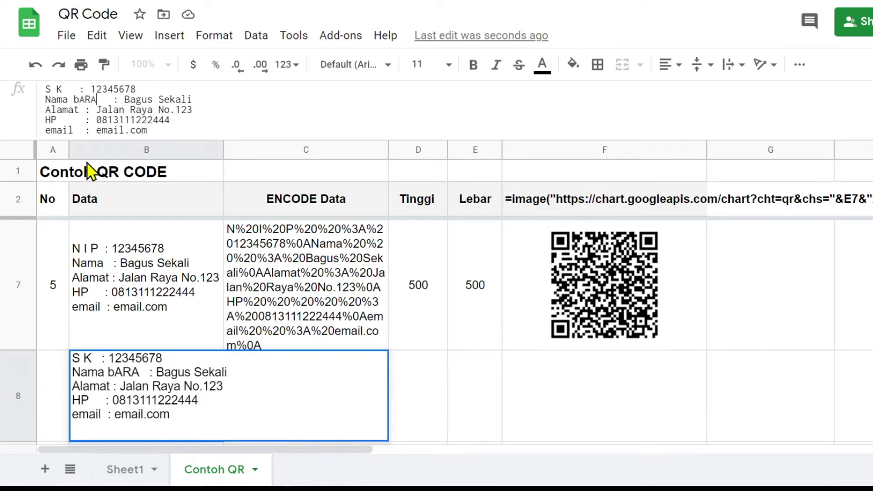
pyautogui.press('BackSpace')
pyautogui.press('BackSpace')
pyautogui.press('BackSpace')
pyautogui.press('BackSpace')
pyautogui.write('Barang')
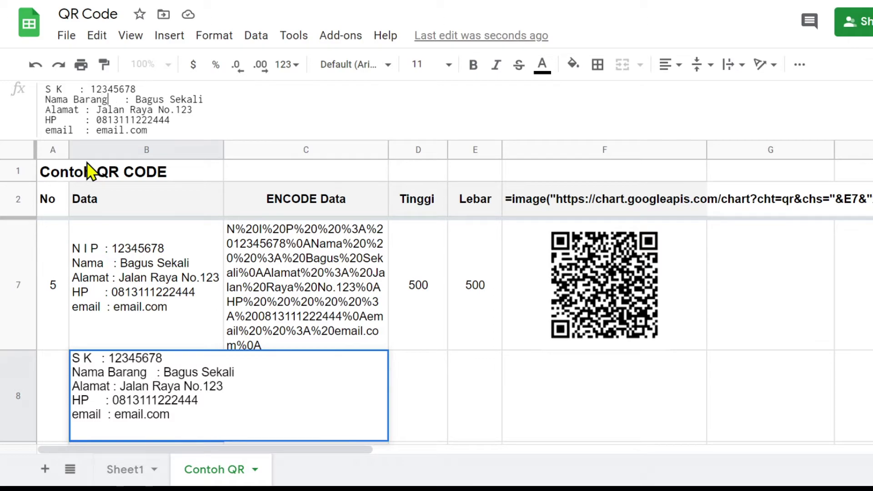
pyautogui.moveTo(135, 99); pyautogui.dragTo(216, 98)
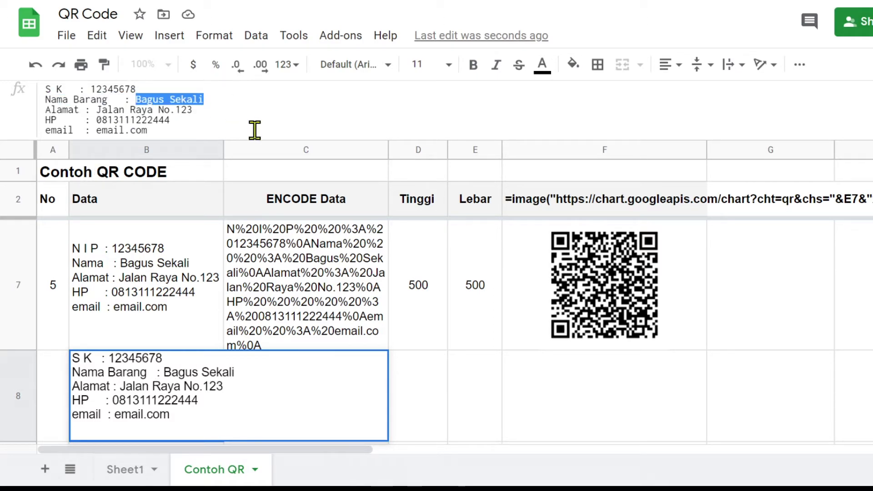
pyautogui.write('Hand')
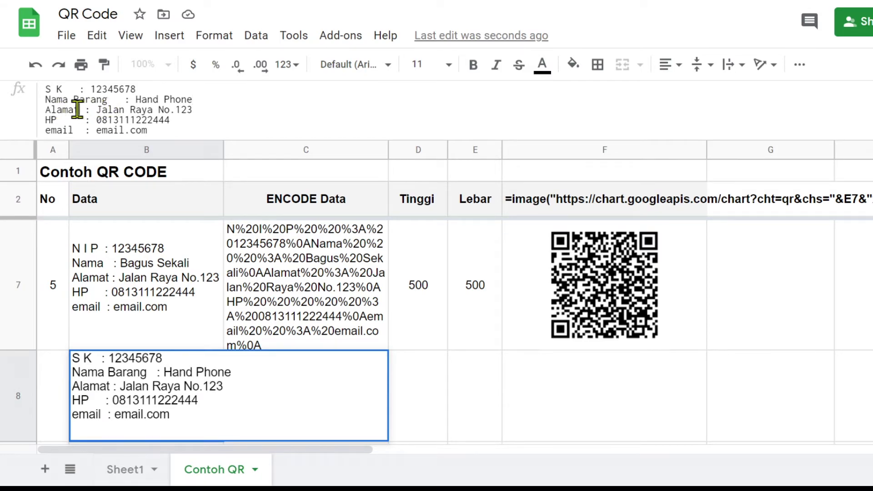
# Replace the address line in B8 with "Toko : Toko HP Mantab" and commit the cell
pyautogui.moveTo(79, 110); pyautogui.dragTo(47, 113)
pyautogui.write('Toko')
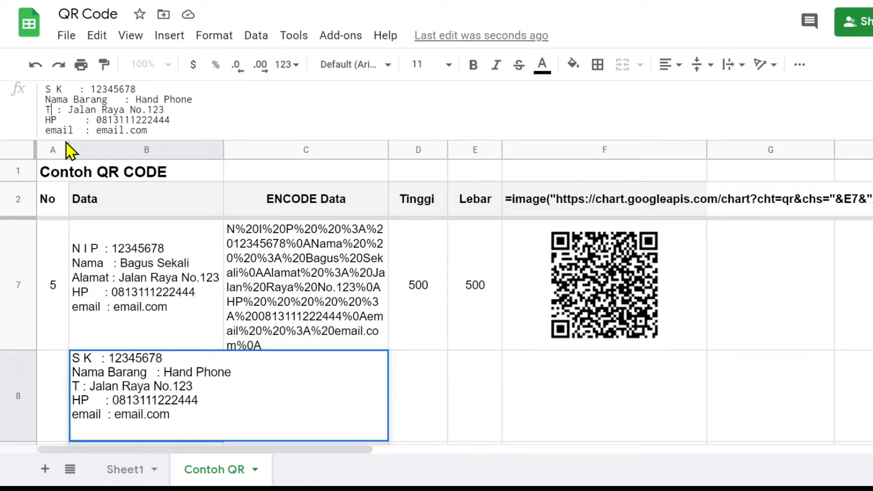
pyautogui.moveTo(85, 109); pyautogui.dragTo(179, 110)
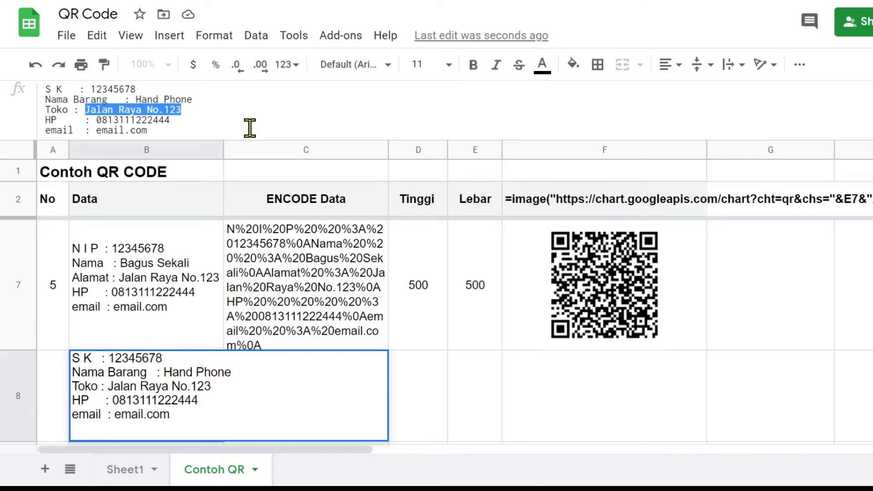
pyautogui.write('Toko : Toko HP Mantab')
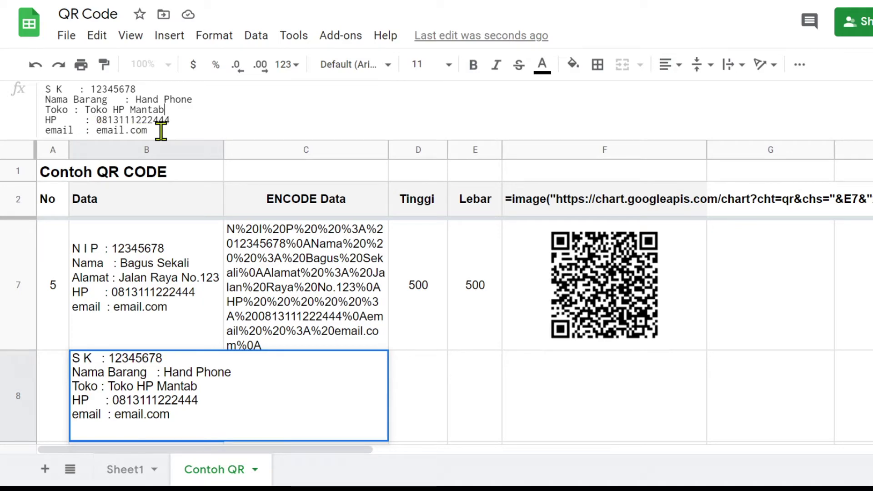
pyautogui.press('Return')
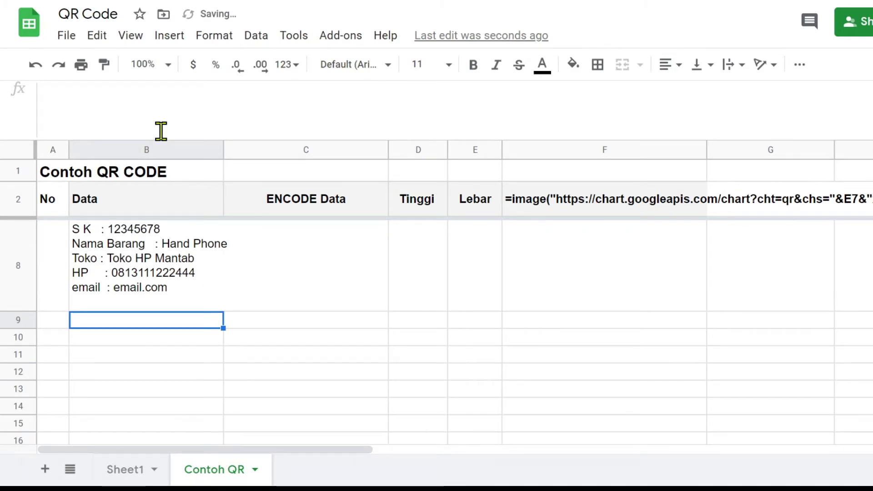
# Fill the encoded text, dimensions and IMAGE formula from C7:F7 down into row 8 and check the QR code in F8
pyautogui.scroll(1, 253, 293)
pyautogui.scroll(1, 256, 291)
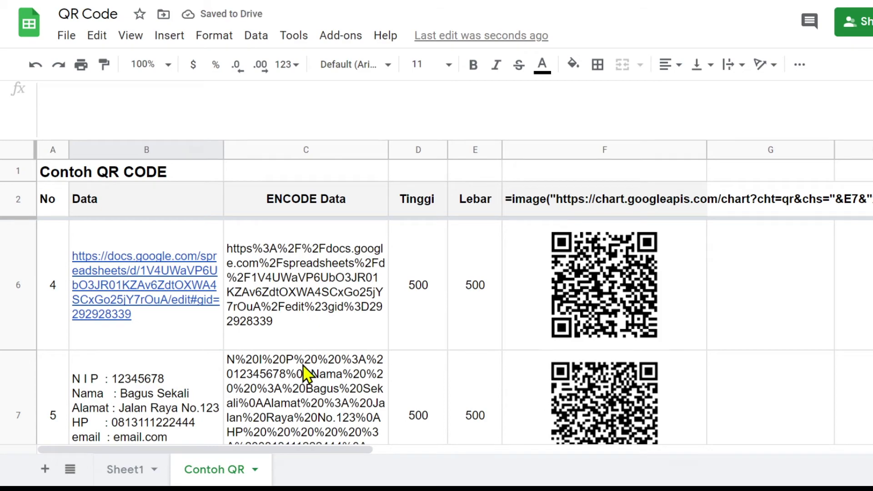
pyautogui.click(306, 375)
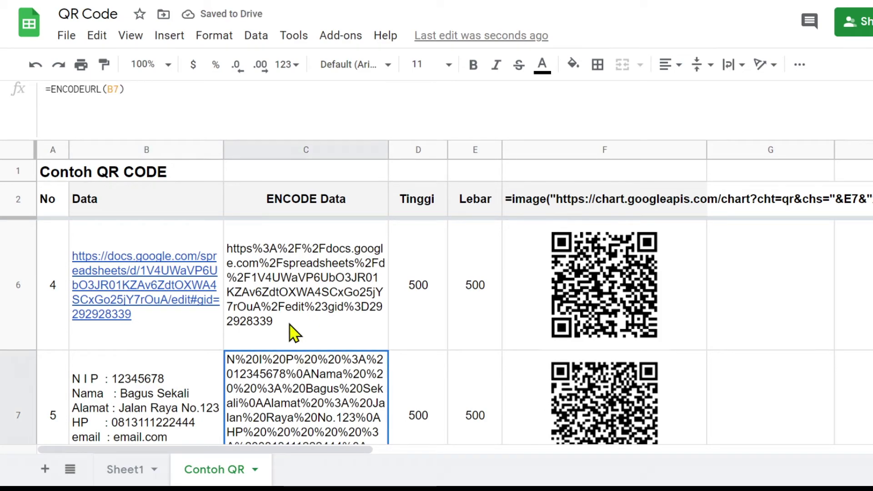
pyautogui.press('Down')
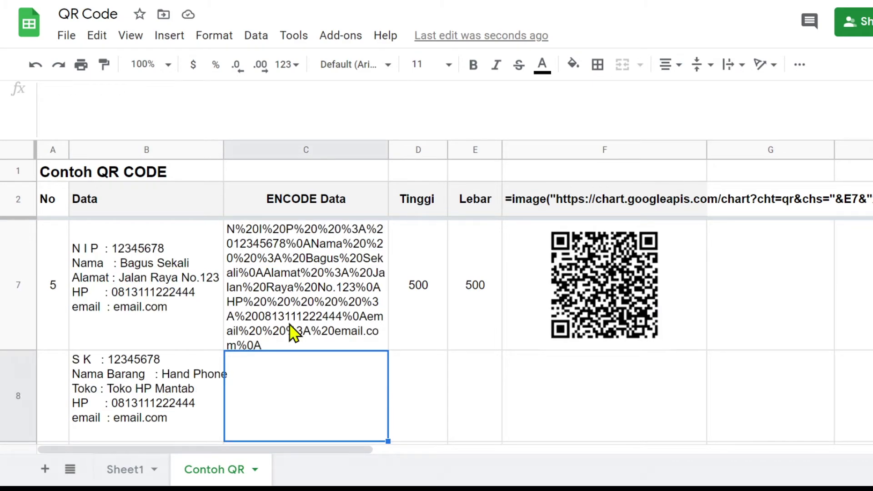
pyautogui.moveTo(293, 332); pyautogui.dragTo(618, 327)
pyautogui.moveTo(706, 350); pyautogui.dragTo(700, 387)
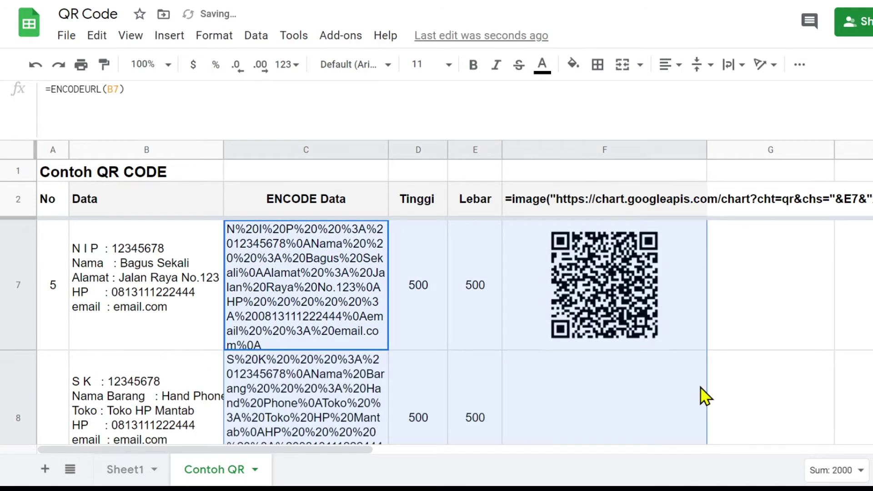
pyautogui.click(612, 389)
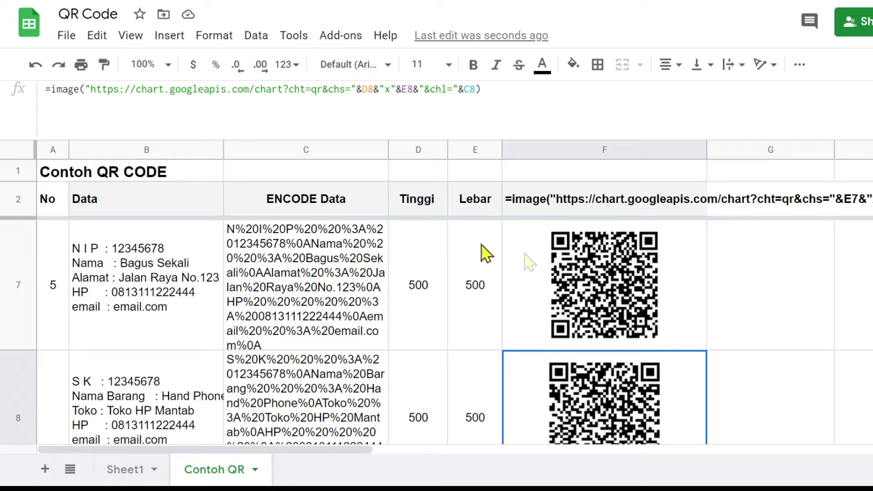
pyautogui.press('Down')
pyautogui.click(520, 349)
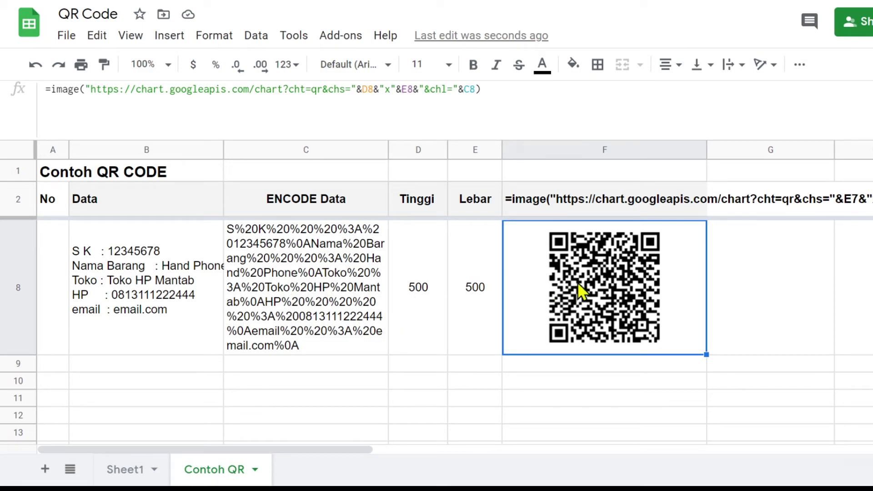
# Set row 8's Tinggi and Lebar to 200
pyautogui.click(427, 305)
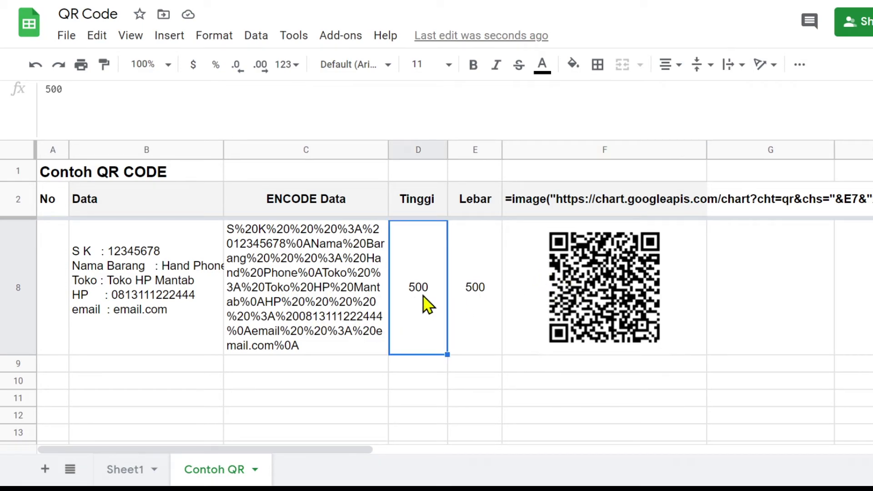
pyautogui.write('200')
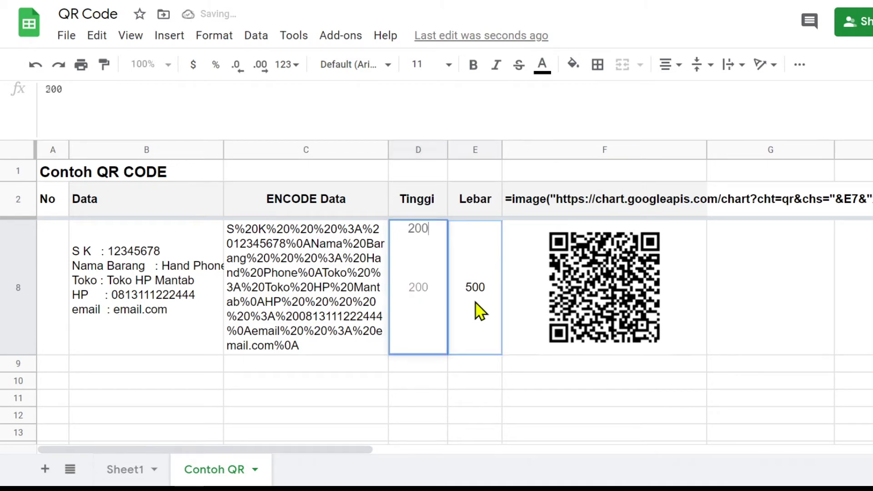
pyautogui.click(480, 311)
pyautogui.write('200')
pyautogui.press('Return')
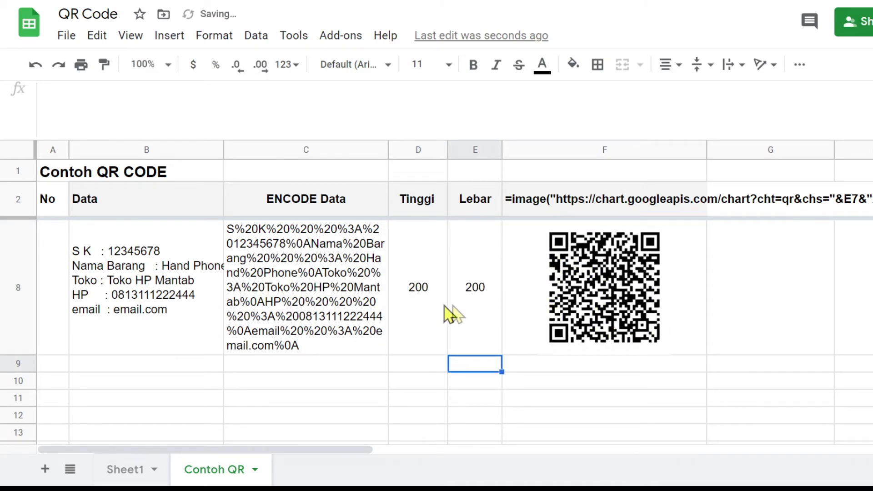
# Set row 8's Tinggi and Lebar to 100
pyautogui.click(432, 313)
pyautogui.write('100')
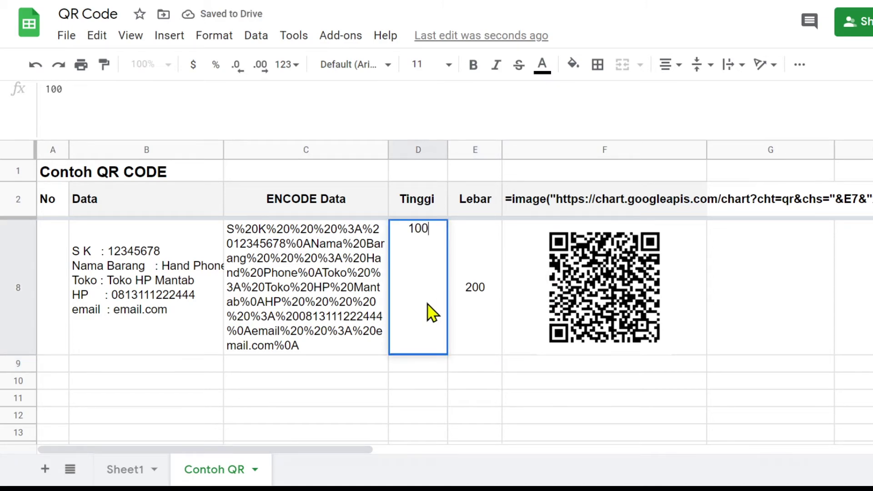
pyautogui.click(473, 306)
pyautogui.write('100')
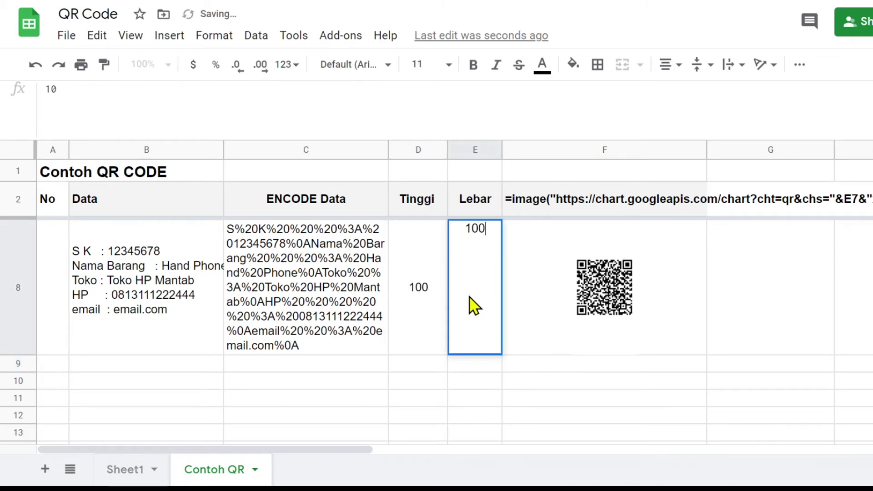
pyautogui.press('Return')
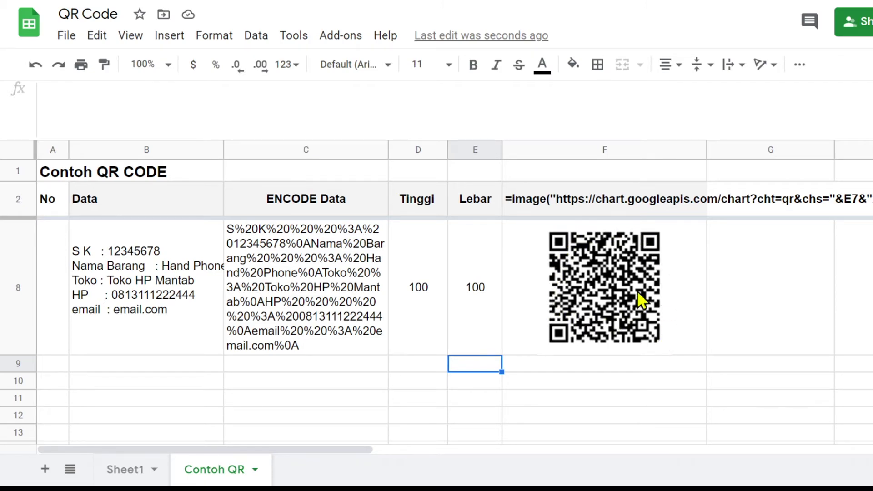
# Set row 8's Tinggi and Lebar to 500
pyautogui.click(415, 292)
pyautogui.write('500')
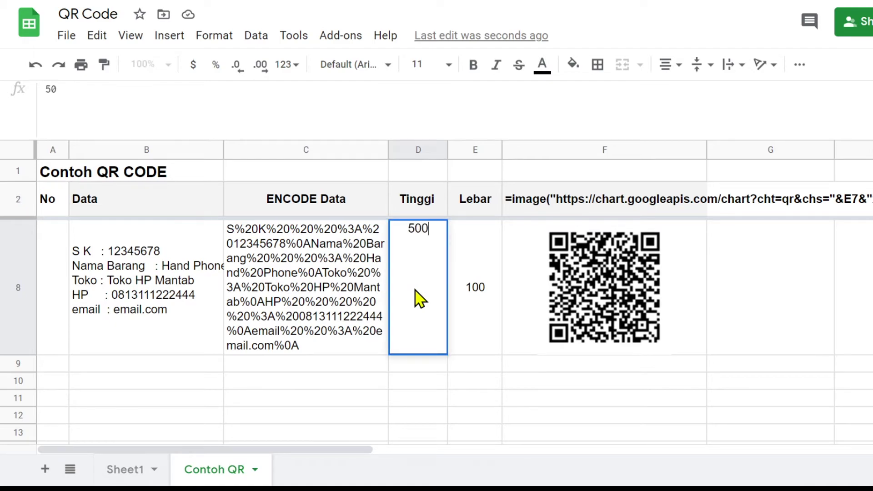
pyautogui.click(483, 302)
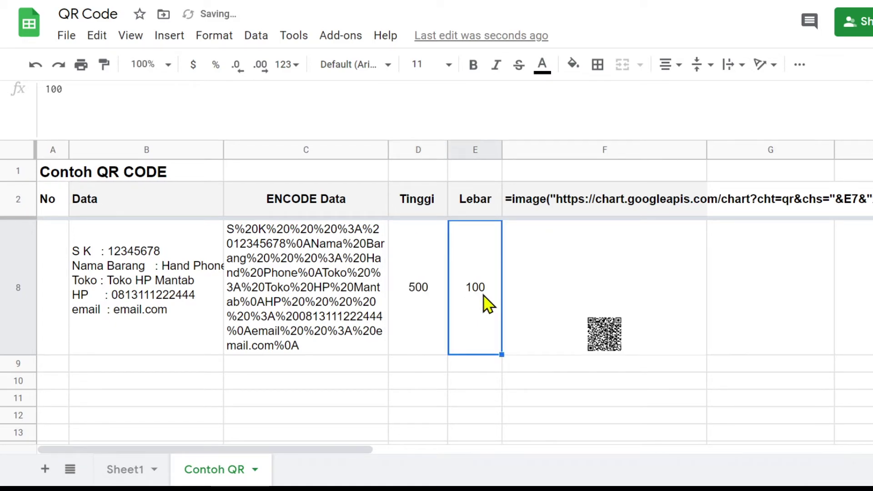
pyautogui.write('500')
pyautogui.press('Return')
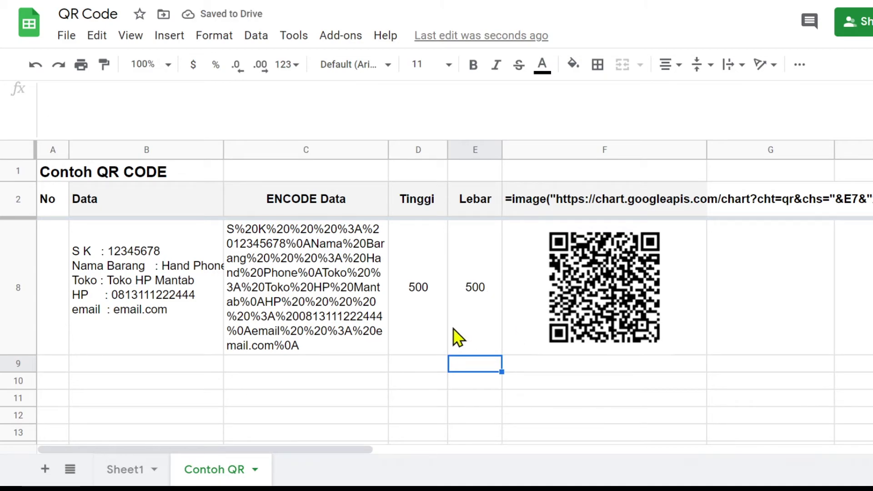
# Bring up the mirrored phone's QR scanner beside the sheet and scan the QR code in F7
pyautogui.click(703, 311)
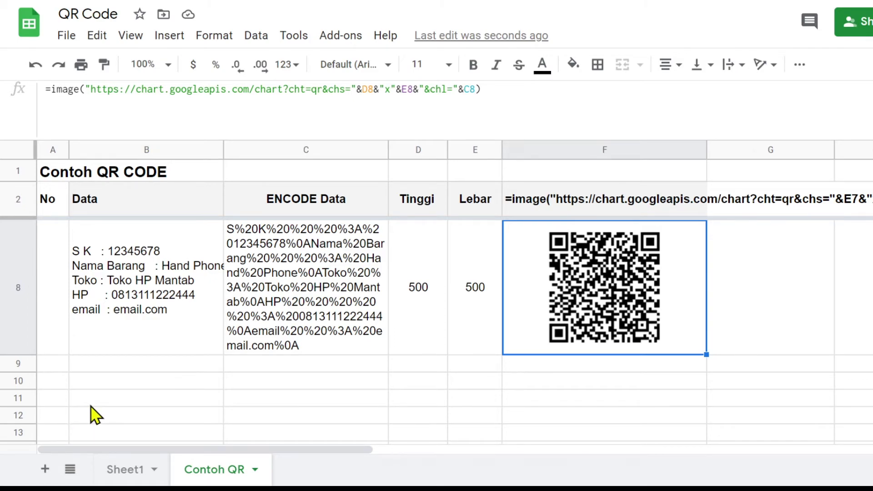
pyautogui.hotkey('alt', 'Tab')
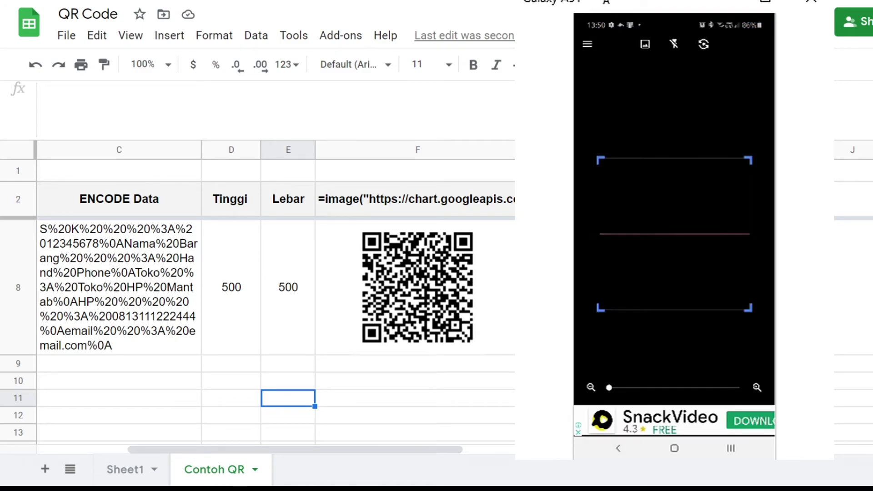
pyautogui.click(512, 328)
pyautogui.press('Up')
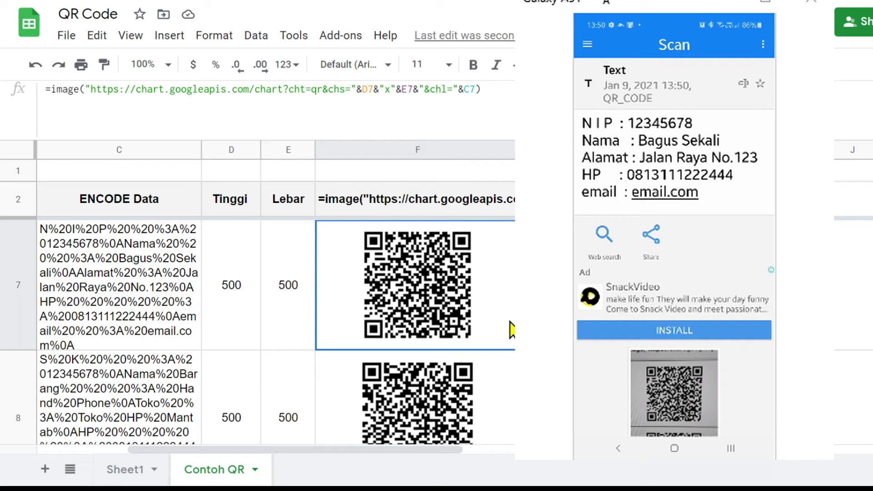
# Compare the scanned text with the multi-line contact data in B7
pyautogui.press('Left')
pyautogui.press('Left')
pyautogui.press('Left')
pyautogui.press('Left')
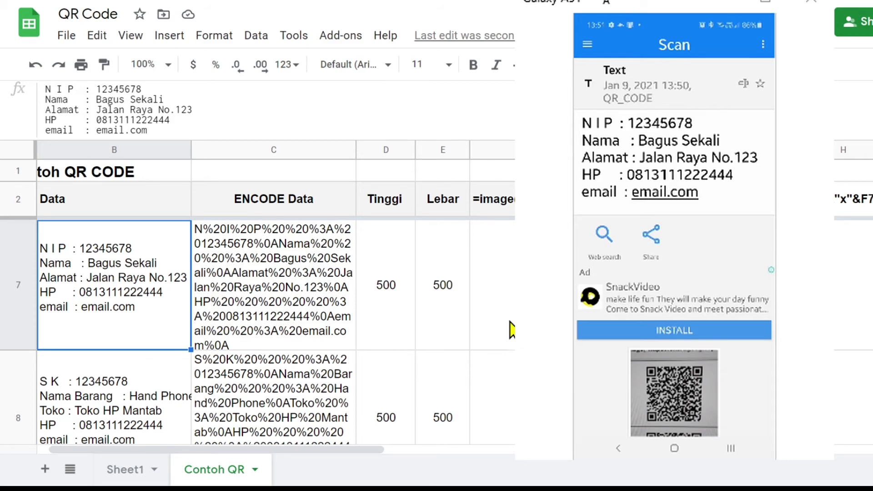
# Go through the QR codes in F6 and F5 with the phone scanner and check the source data in B5
pyautogui.press('Up')
pyautogui.press('Right')
pyautogui.press('Right')
pyautogui.press('Right')
pyautogui.press('Right')
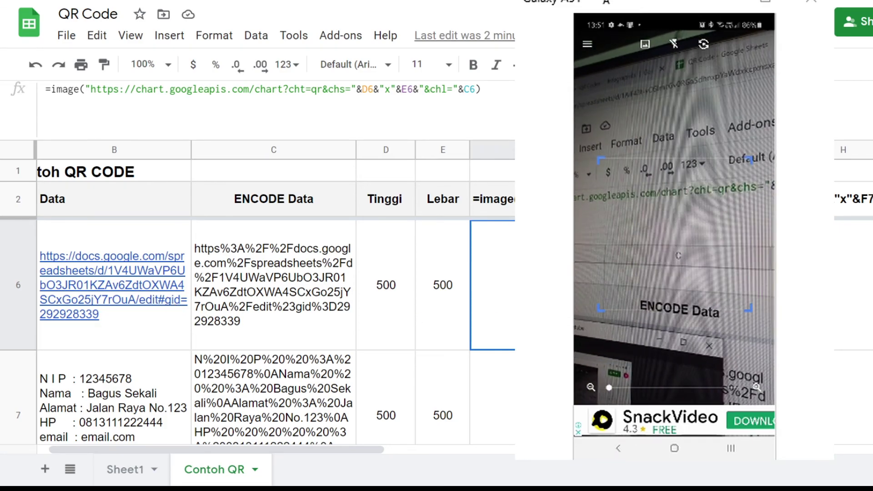
pyautogui.press('Up')
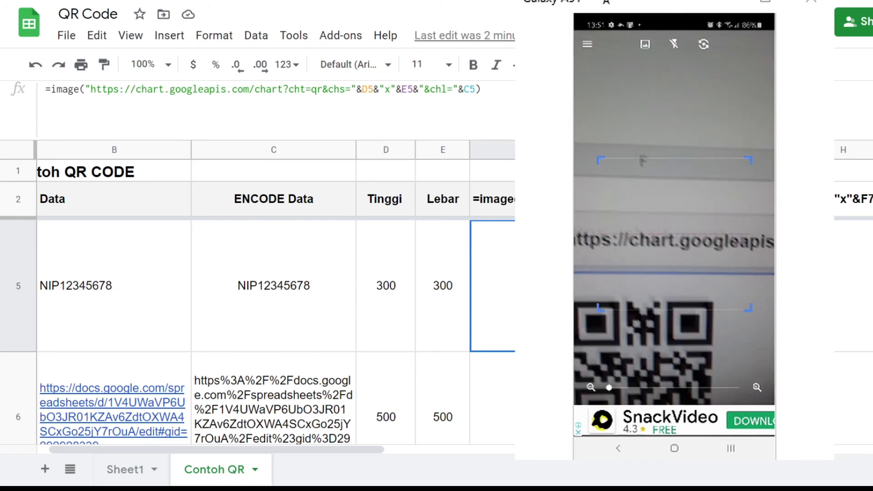
pyautogui.click(101, 305)
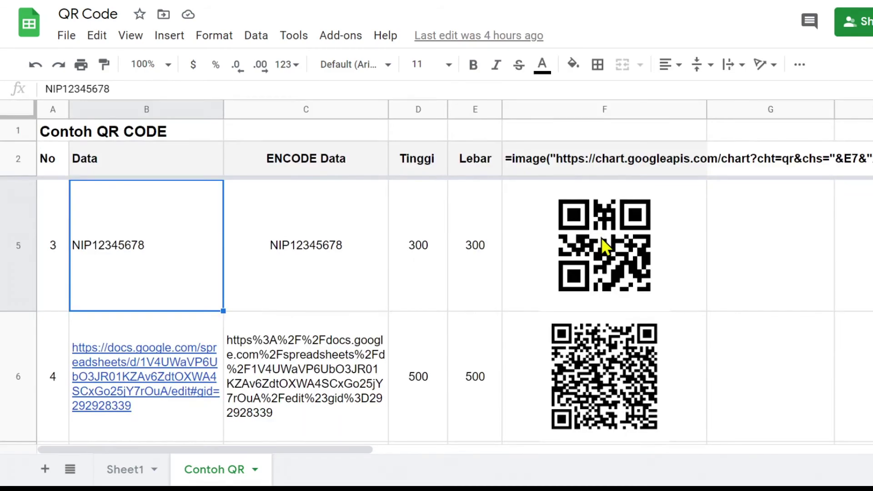
# Inspect the IMAGE formula behind the QR code in F5 without changing it
pyautogui.click(601, 238)
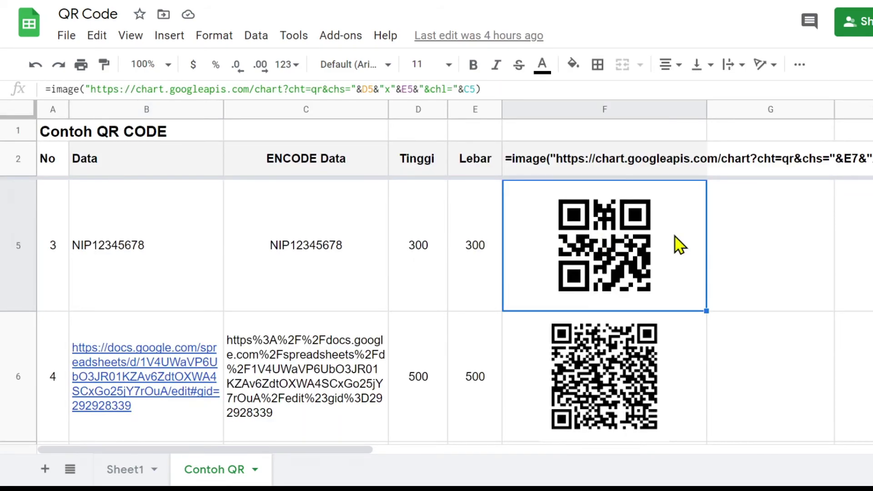
pyautogui.doubleClick(599, 246)
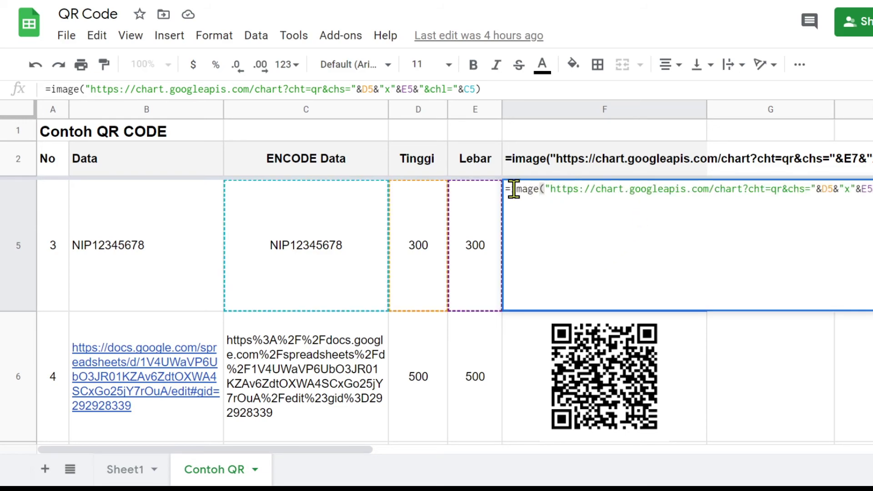
pyautogui.press('Escape')
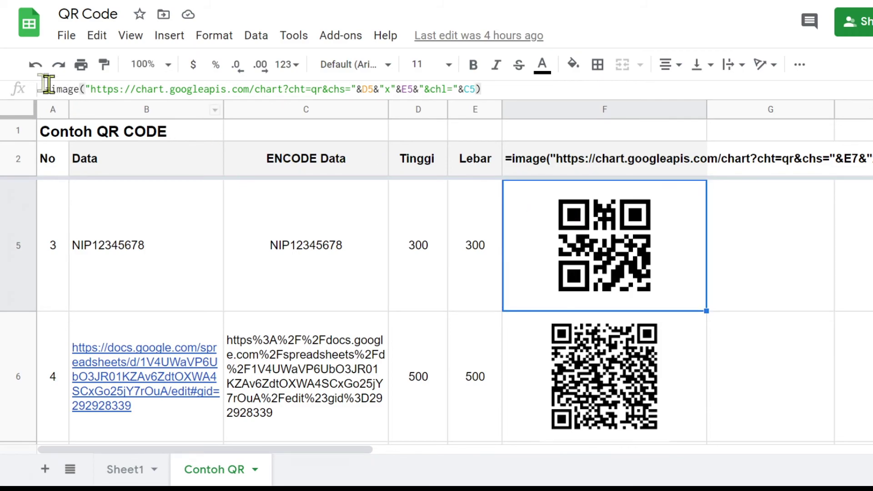
# Copy the QR code in F5 and paste it as values only into G5
pyautogui.rightClick(597, 242)
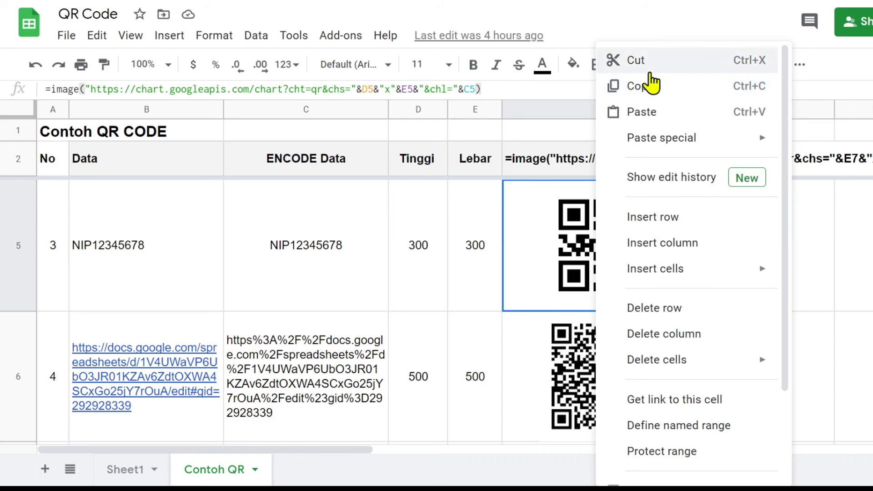
pyautogui.click(643, 87)
pyautogui.click(764, 247)
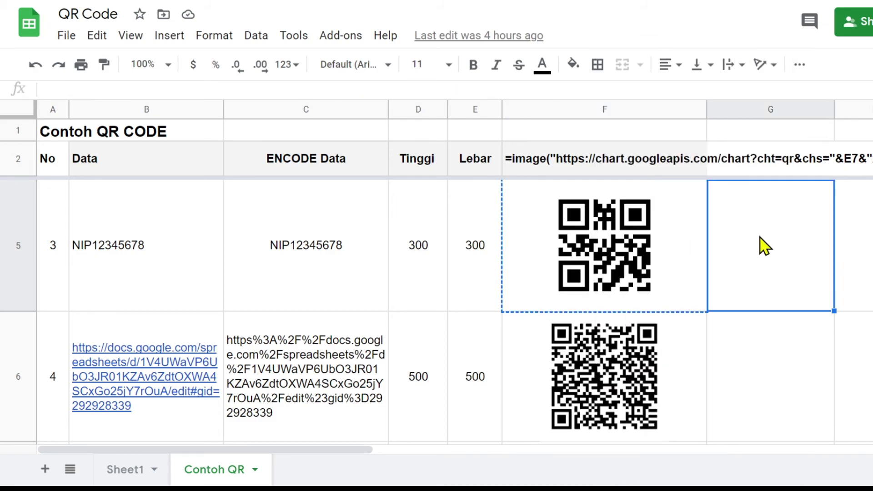
pyautogui.rightClick(763, 247)
pyautogui.moveTo(866, 144)
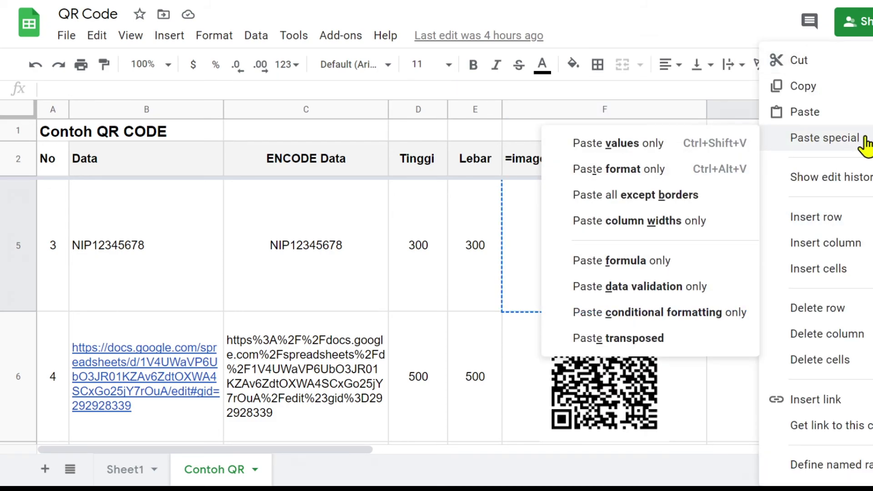
pyautogui.click(652, 145)
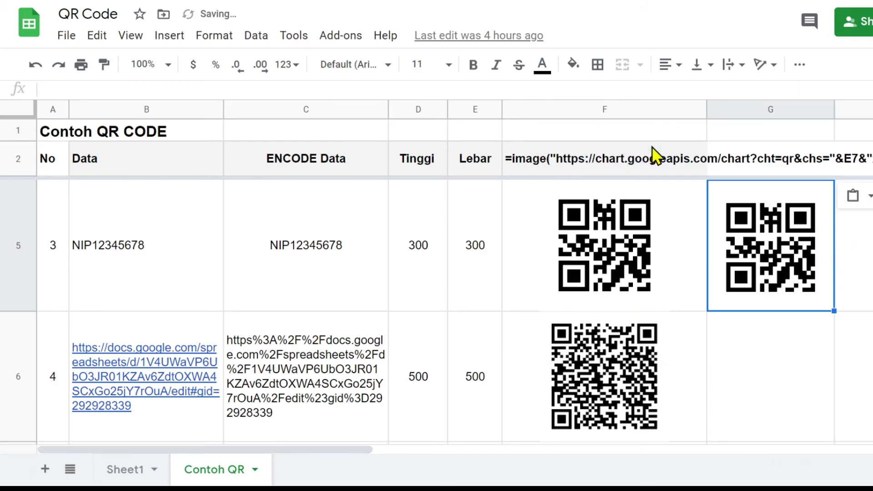
# Compare the contents of F5, which holds the formula, with the pasted QR code in G5
pyautogui.moveTo(351, 449); pyautogui.dragTo(514, 450)
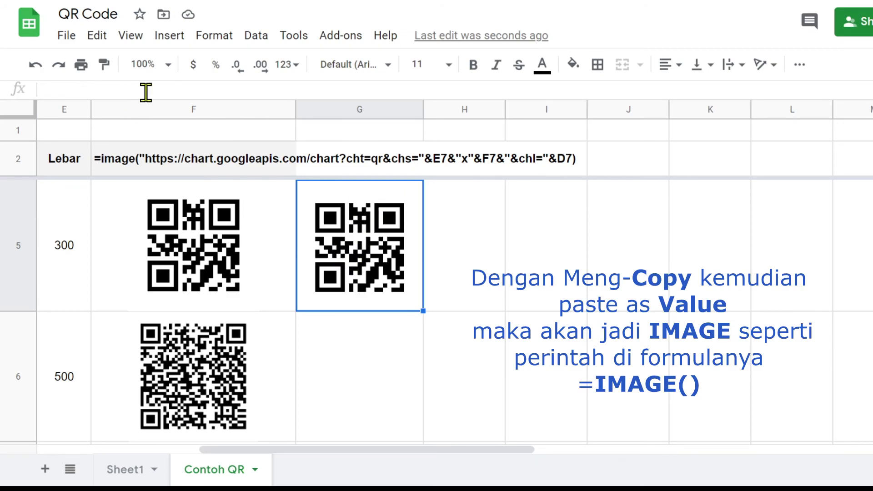
pyautogui.click(196, 247)
pyautogui.click(381, 265)
pyautogui.scroll(-2, 382, 266)
pyautogui.scroll(2, 382, 266)
# Copy the QR code in F6 and paste it as values only into G6
pyautogui.click(215, 368)
pyautogui.rightClick(186, 365)
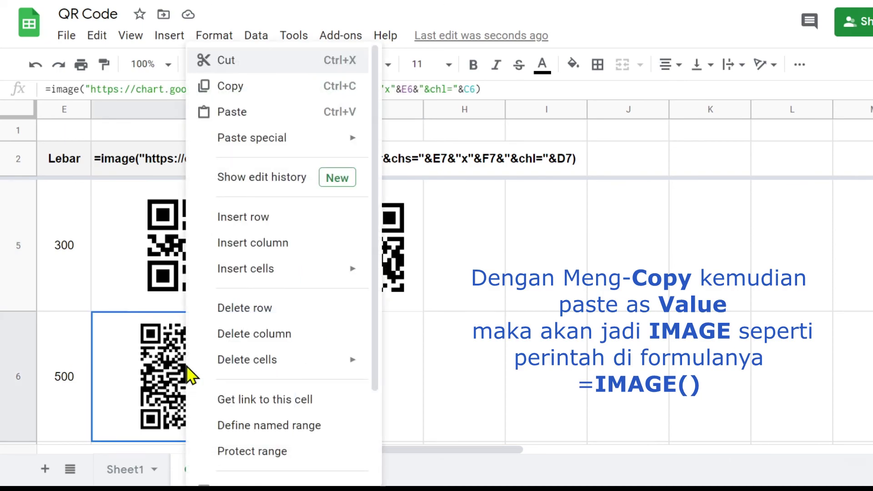
pyautogui.click(233, 86)
pyautogui.click(335, 347)
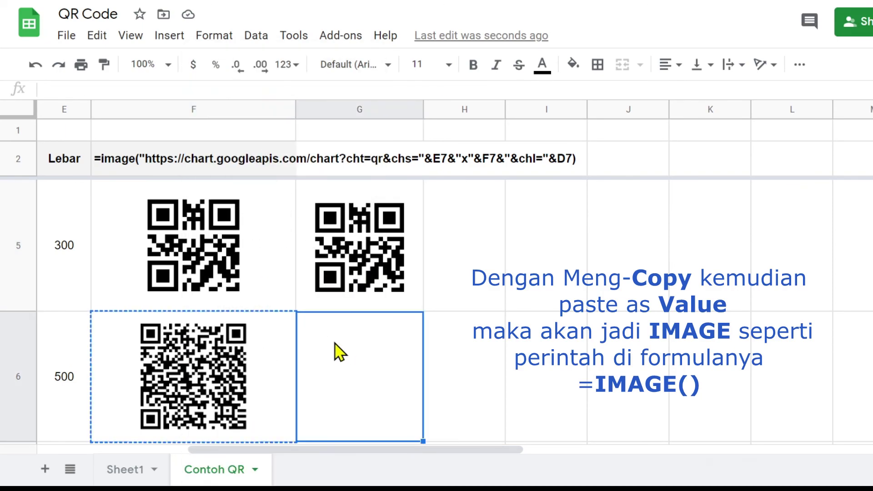
pyautogui.rightClick(335, 346)
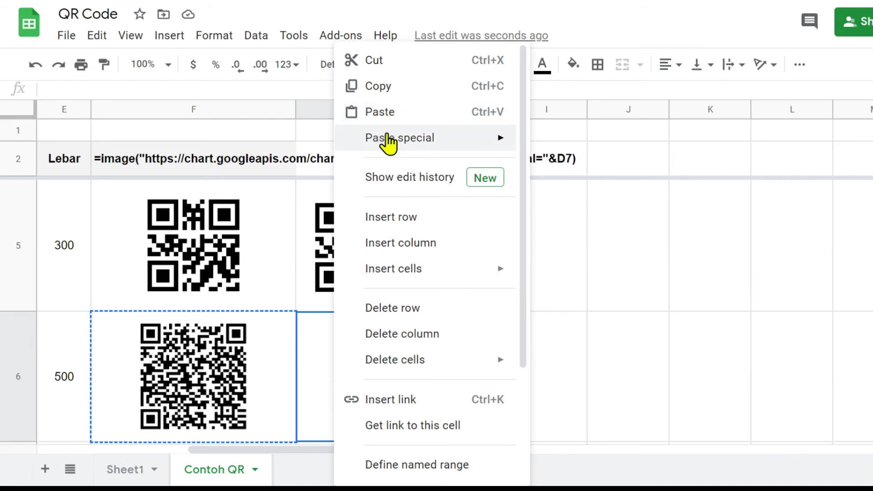
pyautogui.moveTo(390, 140)
pyautogui.click(626, 146)
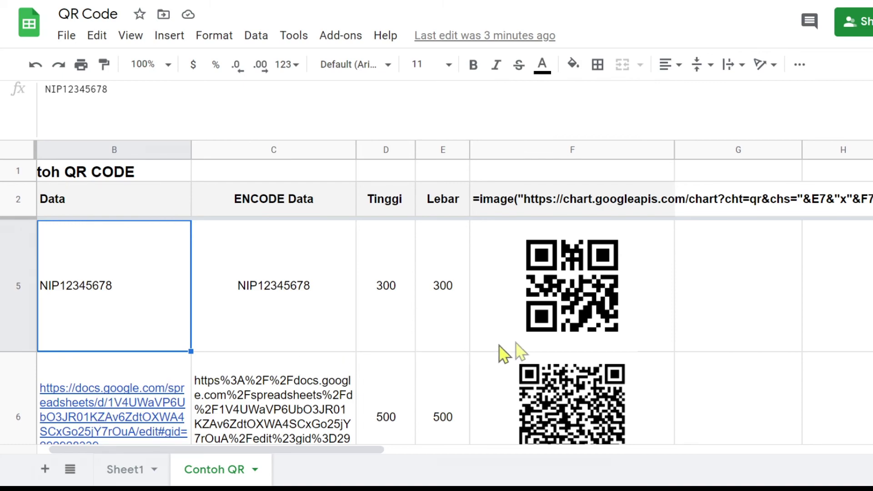
# Select the empty cell G5 and open the spreadsheet's file commands
pyautogui.click(711, 335)
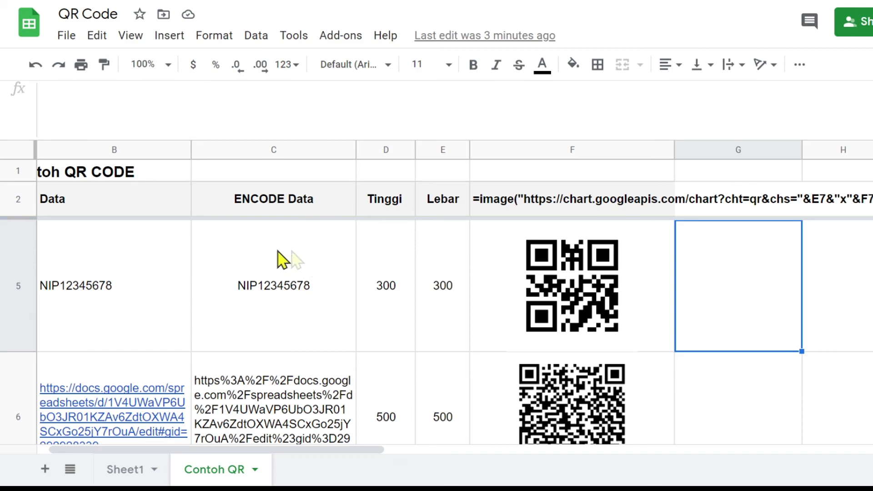
pyautogui.click(64, 36)
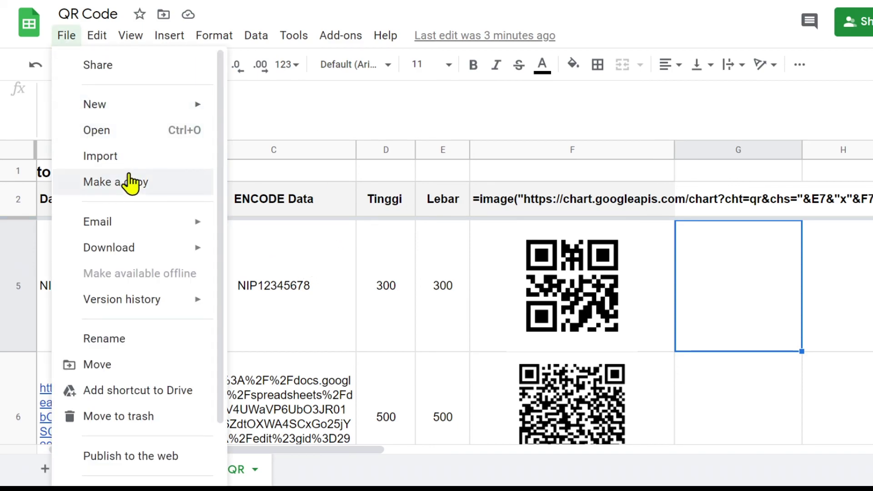